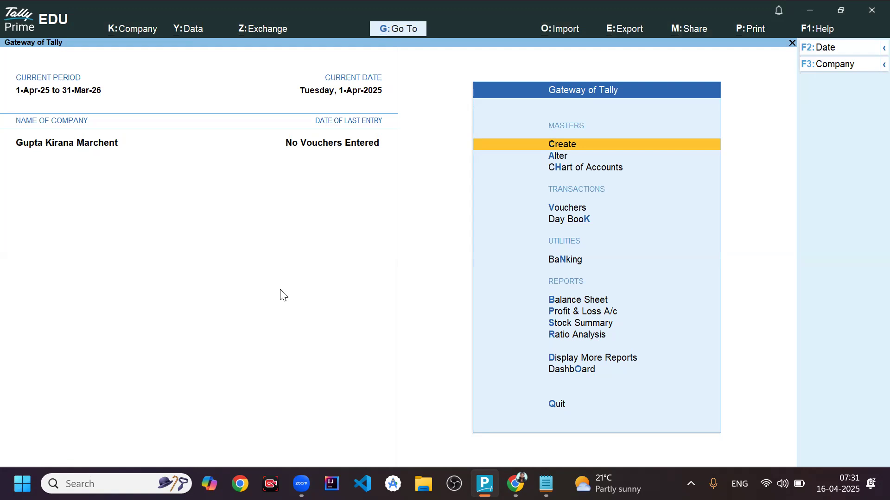
- View the company's Balance Sheet report and return to the Gateway of Tally
{"action": "key", "text": "Down"}
{"action": "key", "text": "Down"}
{"action": "key", "text": "Down"}
{"action": "key", "text": "Down"}
{"action": "key", "text": "Down"}
{"action": "key", "text": "Down"}
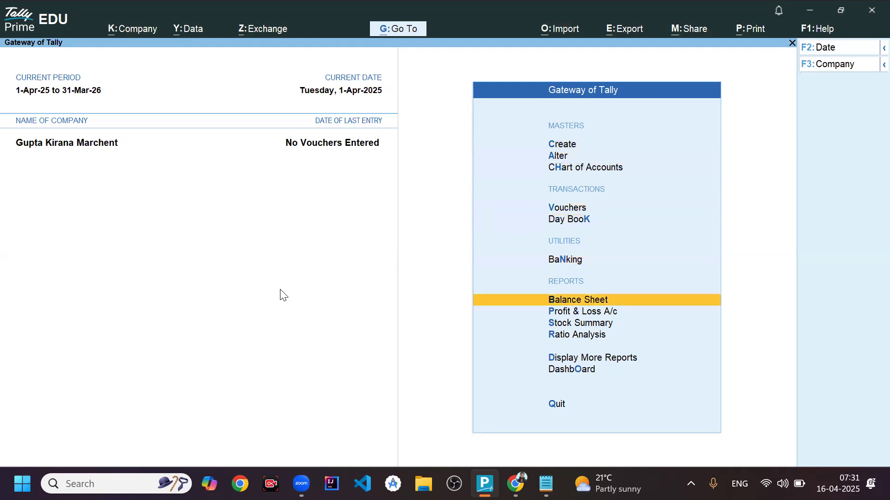
{"action": "key", "text": "Return"}
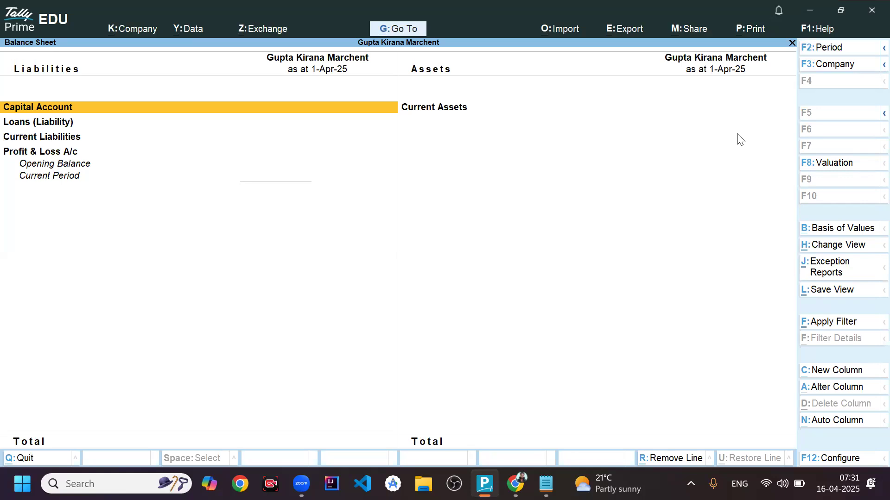
{"action": "key", "text": "Escape"}
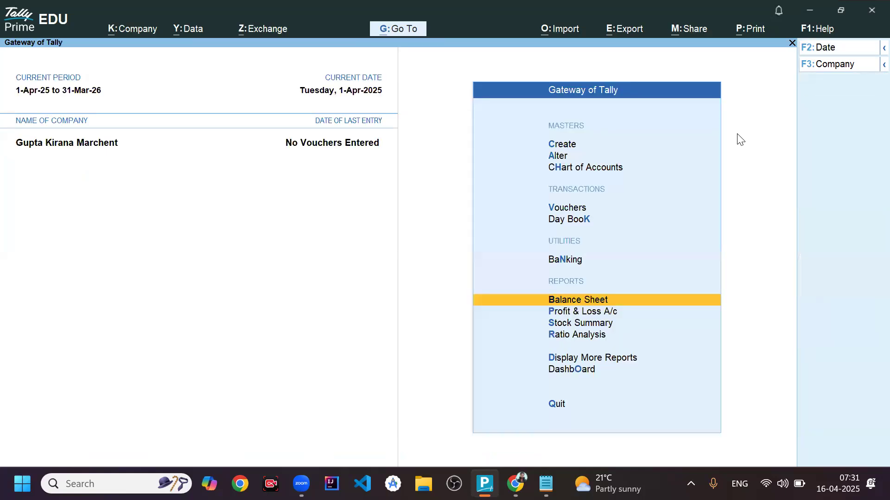
{"action": "key", "text": "Up"}
{"action": "key", "text": "Up"}
{"action": "key", "text": "Up"}
{"action": "key", "text": "Up"}
{"action": "key", "text": "Up"}
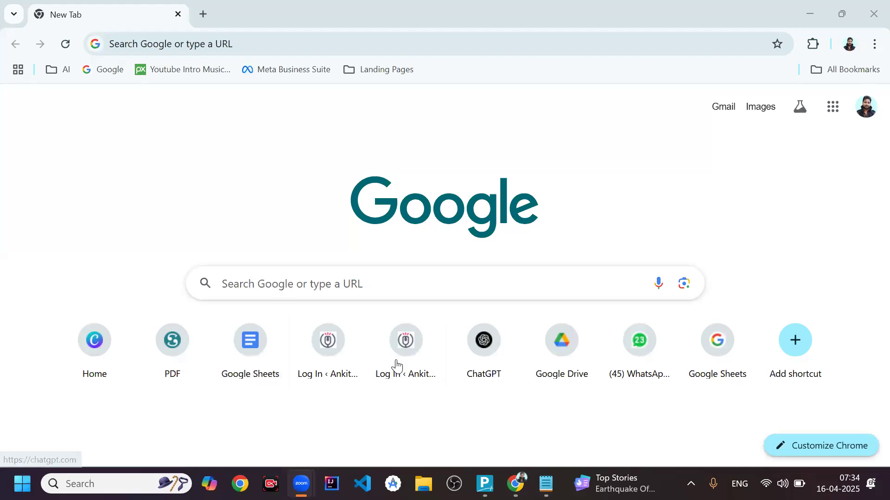
- Switch to Notepad and read the first journal entry for starting the business with cash, comparing it with TallyPrime
{"action": "mouse_move", "coordinate": [546, 484]}
{"action": "left_click", "coordinate": [546, 398]}
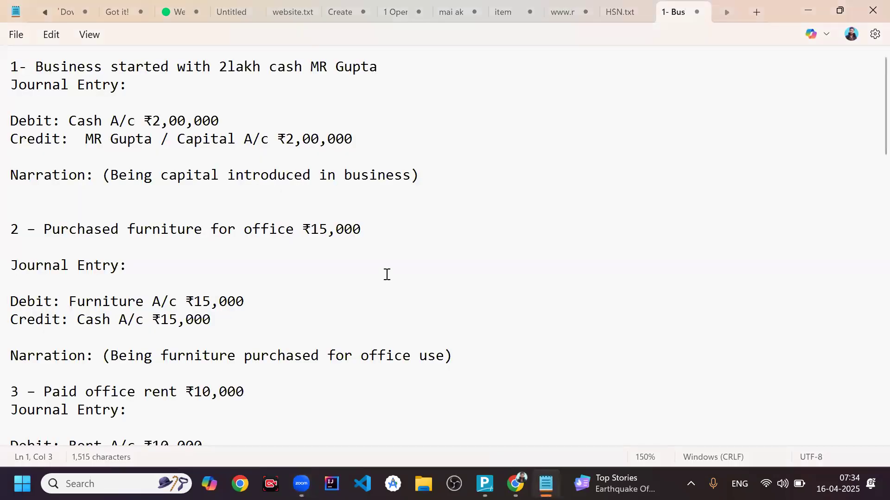
{"action": "left_click", "coordinate": [331, 193]}
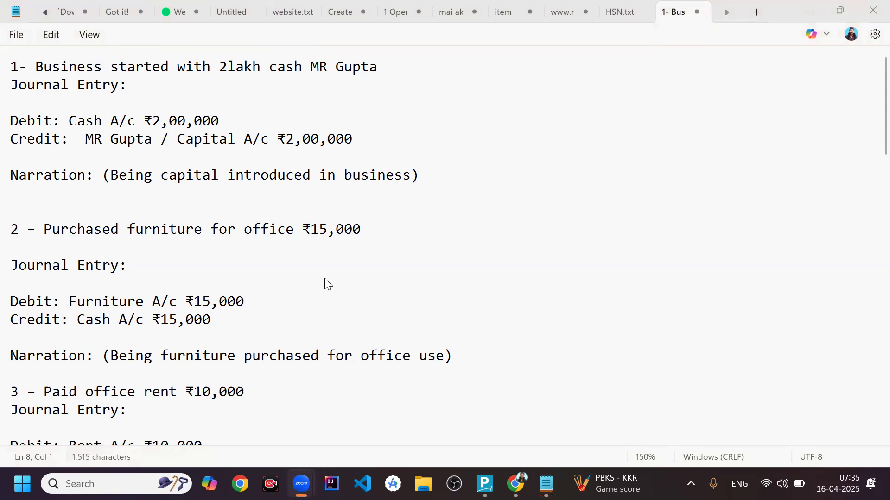
{"action": "key", "text": "alt+Tab"}
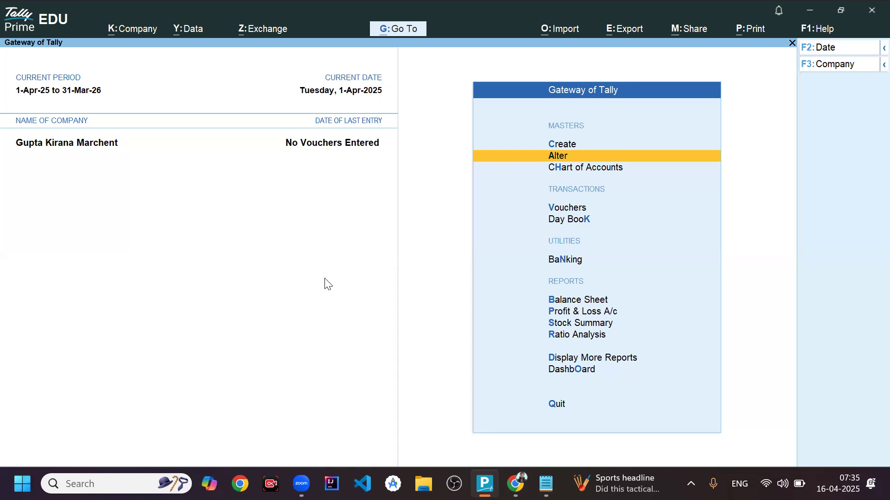
{"action": "key", "text": "alt+Tab"}
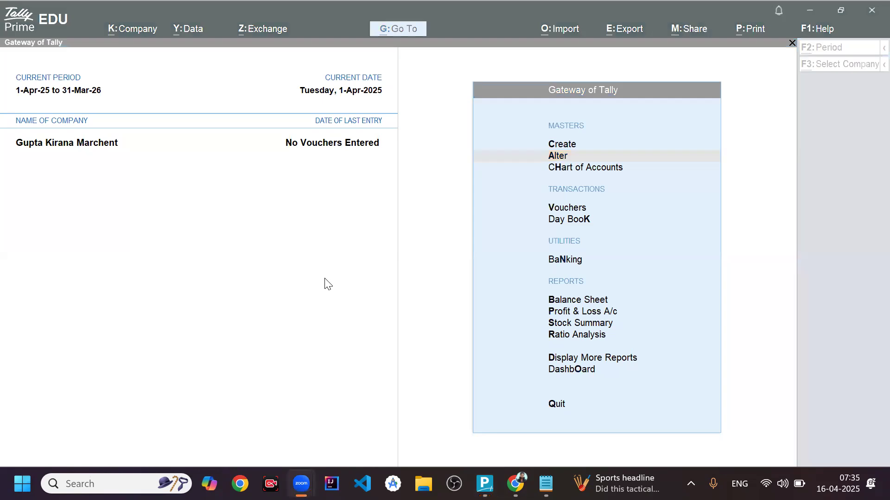
{"action": "key", "text": "alt+Tab"}
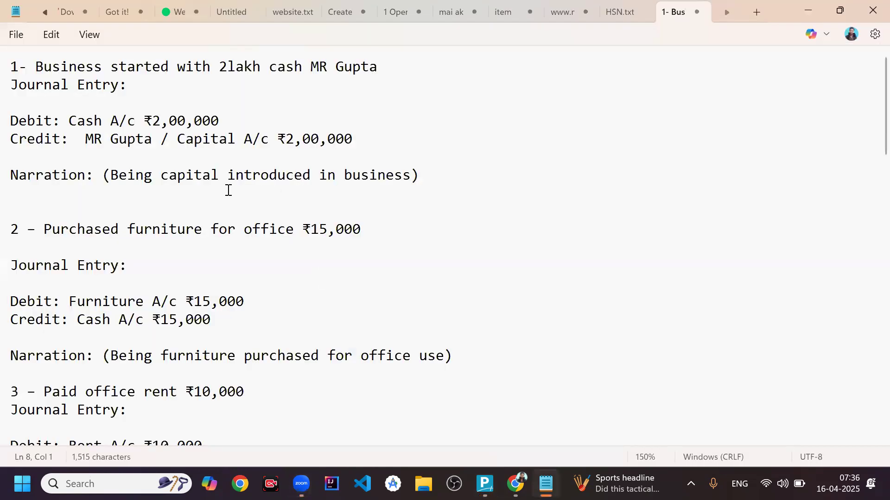
{"action": "left_click", "coordinate": [183, 124]}
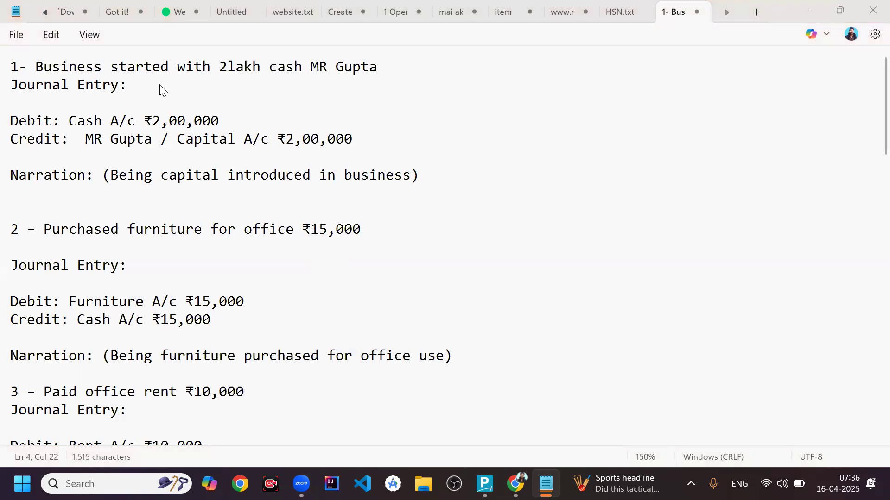
- Open Paint and draw a rectangle outline about 339 × 399 px on the left half of the canvas
{"action": "key", "text": "super"}
{"action": "type", "text": "a"}
{"action": "key", "text": "BackSpace"}
{"action": "type", "text": "pain"}
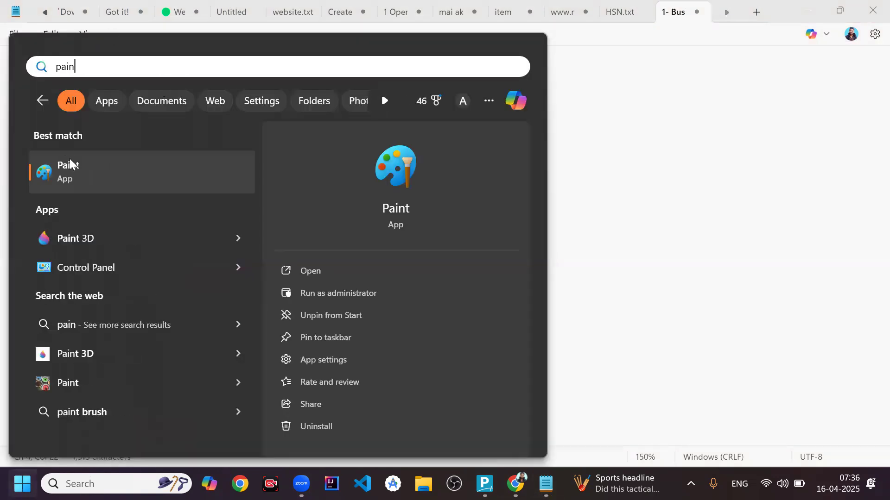
{"action": "type", "text": "t"}
{"action": "left_click", "coordinate": [71, 165]}
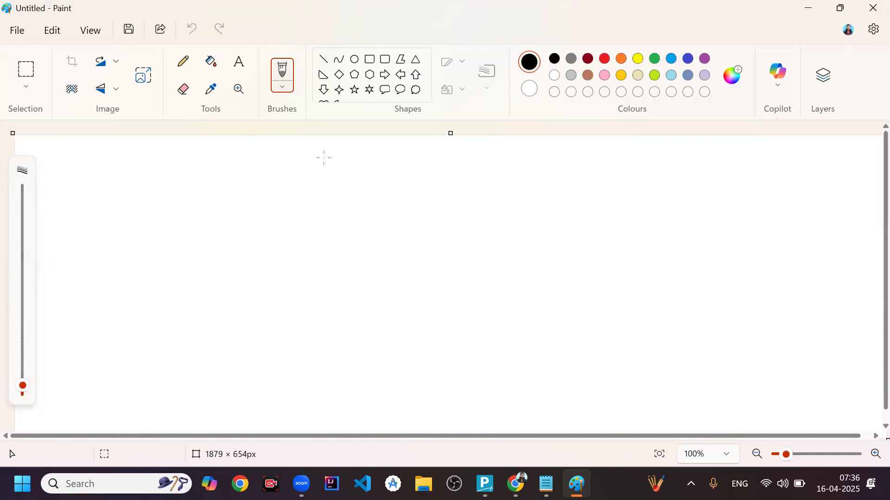
{"action": "left_click", "coordinate": [370, 59]}
{"action": "mouse_move", "coordinate": [118, 203]}
{"action": "left_mouse_down"}
{"action": "mouse_move", "coordinate": [215, 352]}
{"action": "mouse_move", "coordinate": [253, 390]}
{"action": "mouse_move", "coordinate": [276, 388]}
{"action": "left_mouse_up"}
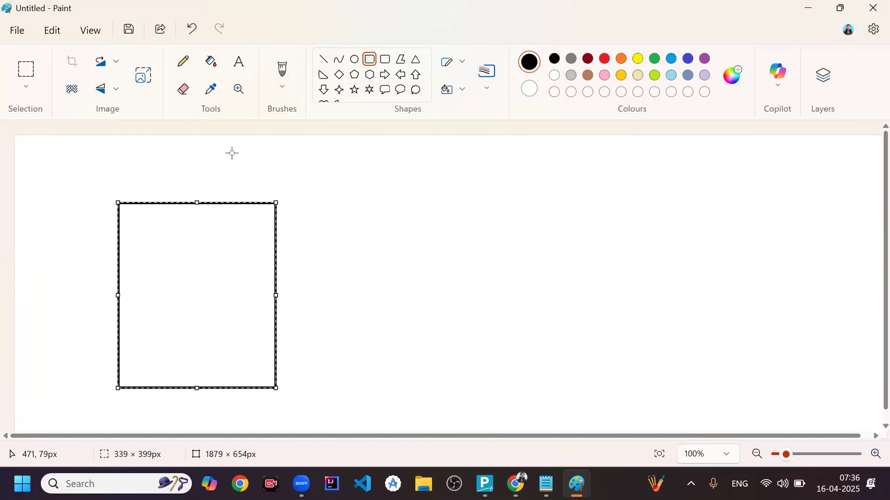
- Add the label "Gupta Kirana Marchent" on one line just above the rectangle
{"action": "left_click", "coordinate": [238, 70]}
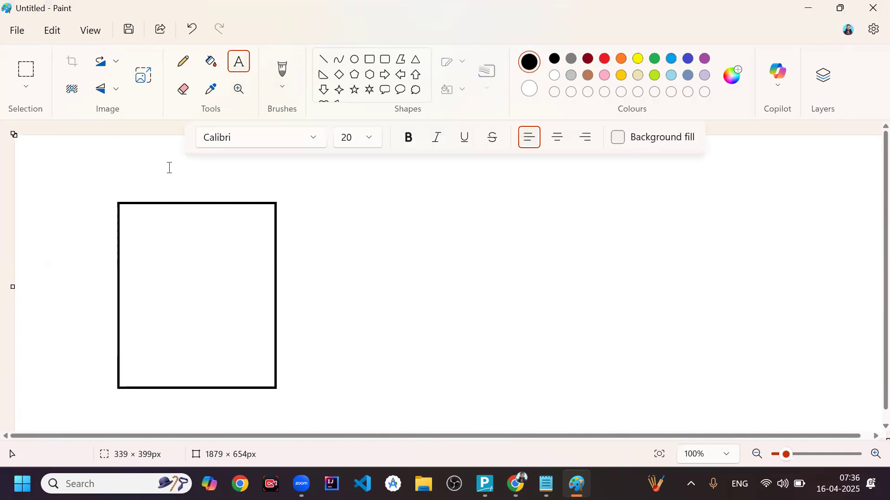
{"action": "left_click", "coordinate": [135, 191]}
{"action": "type", "text": "Gup"}
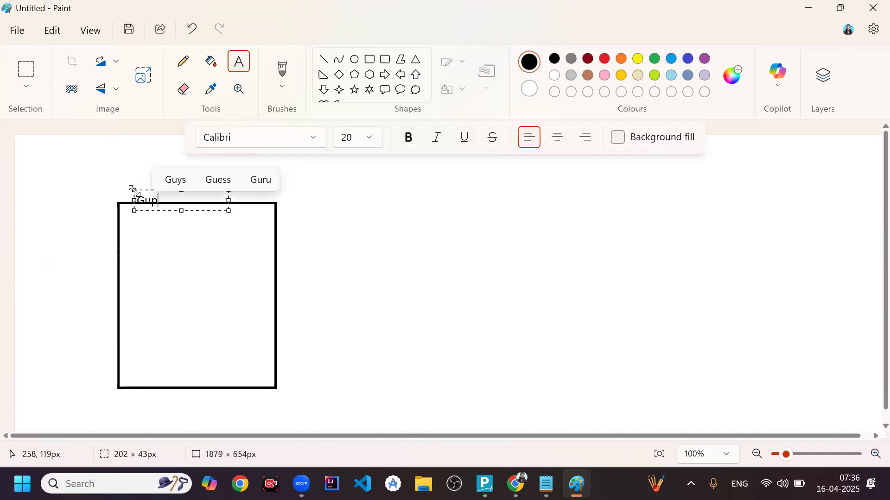
{"action": "type", "text": "ta Kir"}
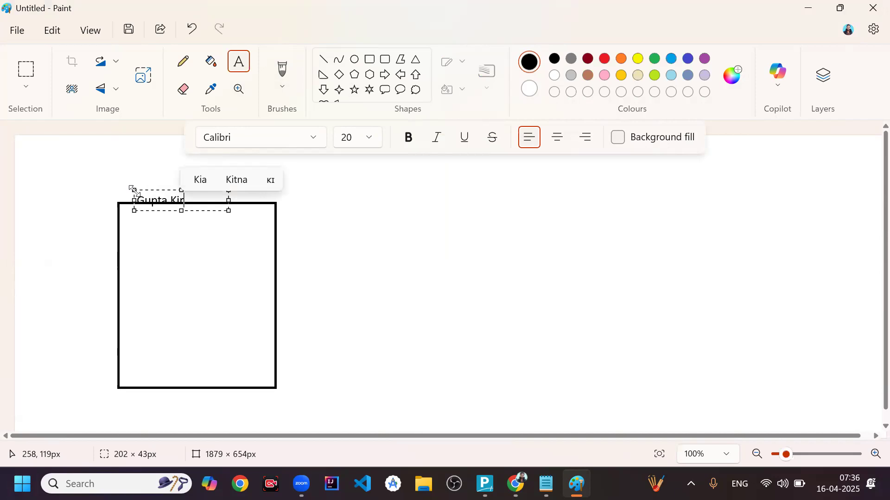
{"action": "type", "text": "ana M"}
{"action": "type", "text": "arche"}
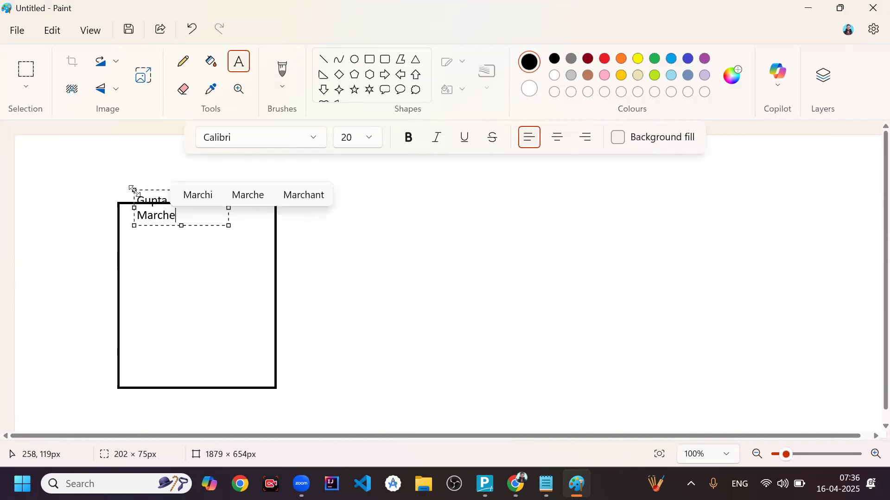
{"action": "type", "text": "nt"}
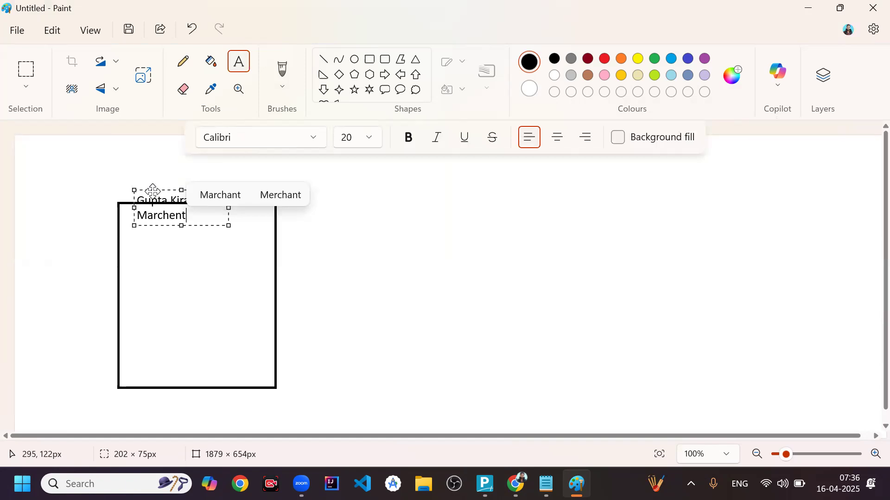
{"action": "left_click_drag", "start_coordinate": [153, 190], "coordinate": [150, 177]}
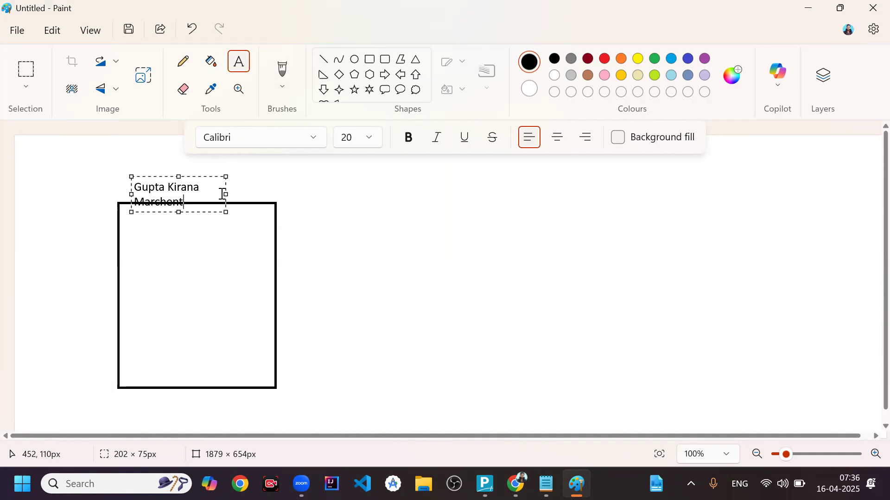
{"action": "left_click_drag", "start_coordinate": [226, 194], "coordinate": [277, 190]}
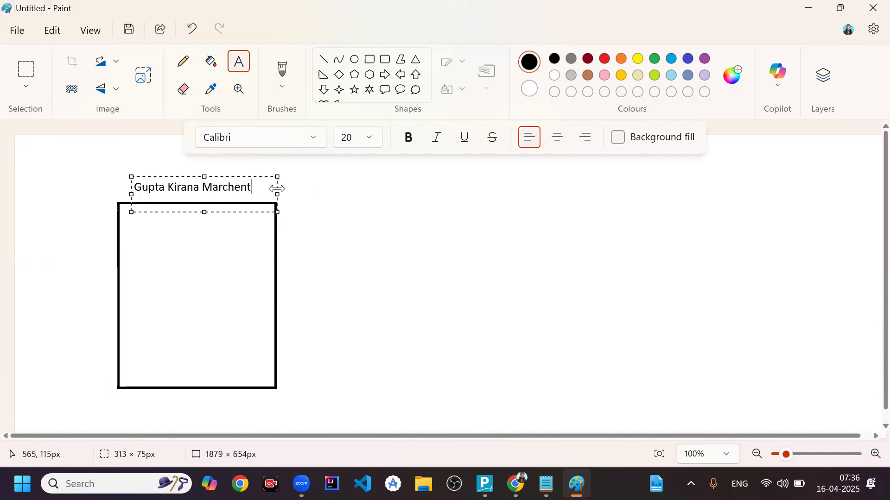
{"action": "left_click", "coordinate": [85, 246]}
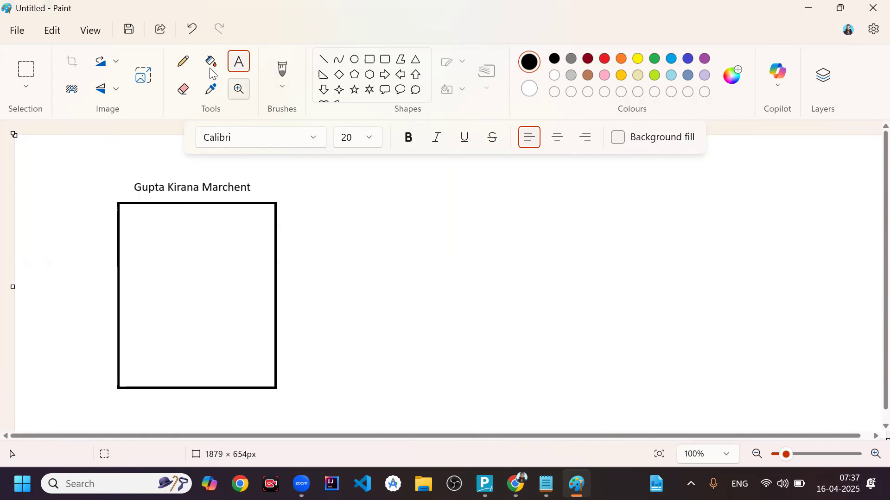
- Pencil a short stroke inside the rectangle and a stick figure on the blank canvas to its right
{"action": "left_click", "coordinate": [184, 62]}
{"action": "left_click_drag", "start_coordinate": [211, 240], "coordinate": [237, 231]}
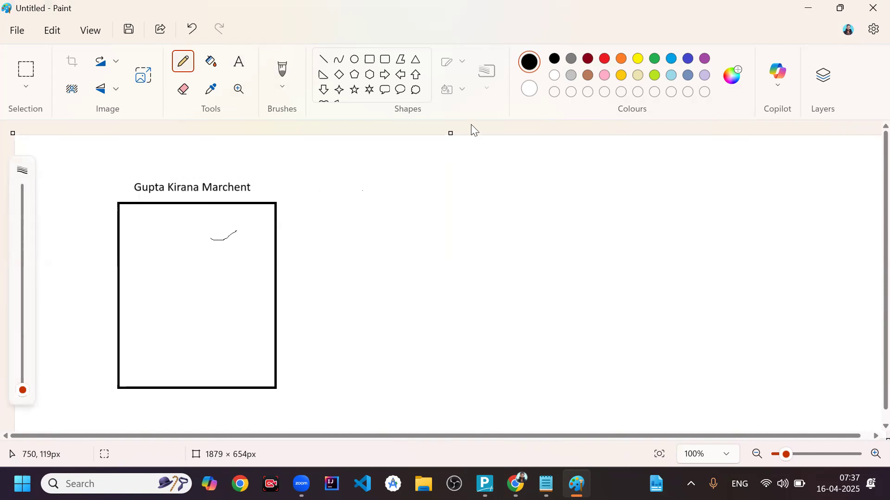
{"action": "mouse_move", "coordinate": [583, 189]}
{"action": "left_mouse_down"}
{"action": "mouse_move", "coordinate": [572, 210]}
{"action": "mouse_move", "coordinate": [603, 192]}
{"action": "mouse_move", "coordinate": [578, 200]}
{"action": "mouse_move", "coordinate": [572, 267]}
{"action": "mouse_move", "coordinate": [531, 273]}
{"action": "left_mouse_up"}
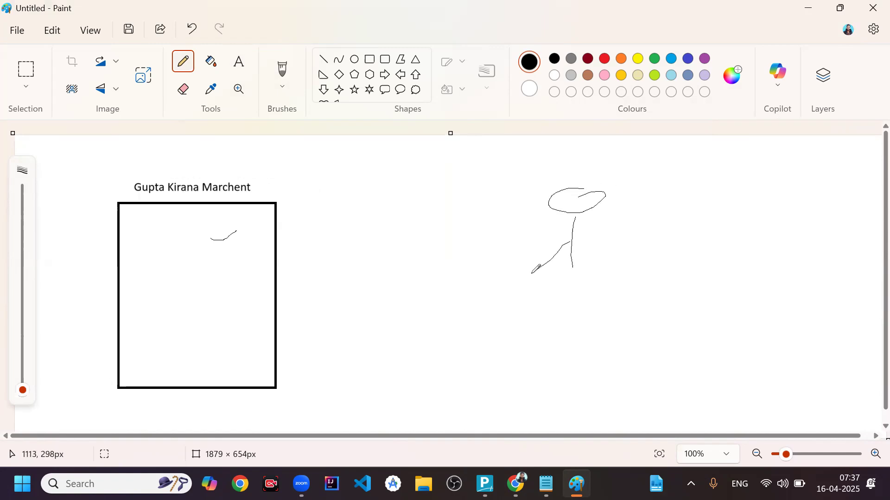
{"action": "left_click_drag", "start_coordinate": [569, 242], "coordinate": [588, 251]}
- Pencil a curved arrow from the stick figure to the rectangle's right edge
{"action": "left_click", "coordinate": [511, 249]}
{"action": "mouse_move", "coordinate": [539, 232]}
{"action": "left_mouse_down"}
{"action": "mouse_move", "coordinate": [457, 272]}
{"action": "mouse_move", "coordinate": [392, 279]}
{"action": "left_mouse_up"}
{"action": "left_click_drag", "start_coordinate": [287, 253], "coordinate": [281, 254]}
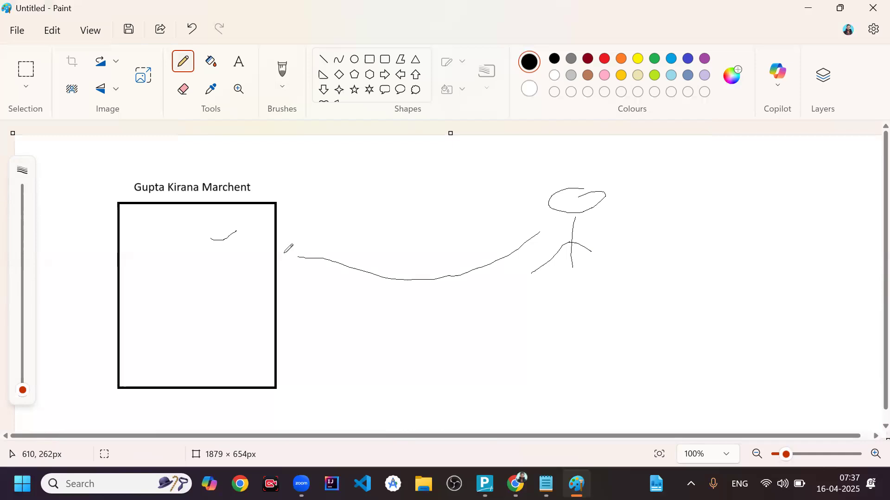
{"action": "left_click", "coordinate": [291, 241]}
{"action": "left_click_drag", "start_coordinate": [291, 241], "coordinate": [288, 262]}
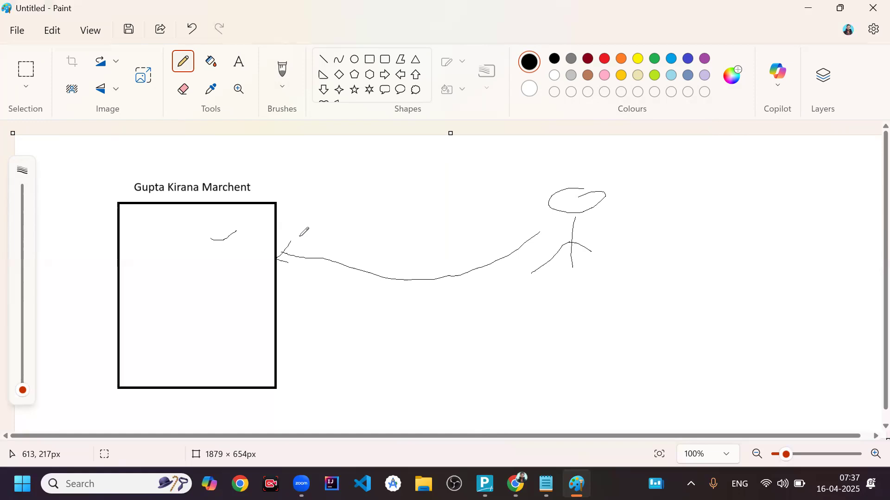
- Switch to Notepad to check the first journal entry's debit and credit accounts, and return to TallyPrime
{"action": "key", "text": "alt+Tab"}
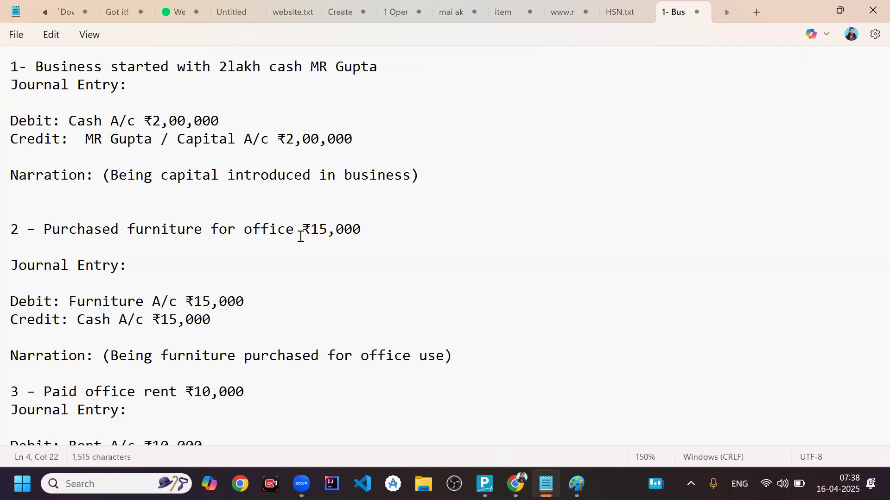
{"action": "left_click", "coordinate": [179, 119]}
{"action": "left_click", "coordinate": [485, 484]}
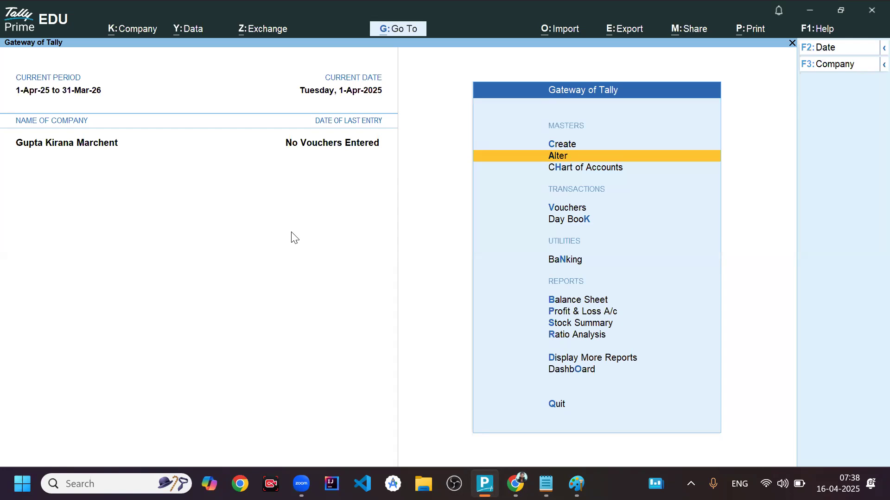
- Open a blank ledger creation form from the ledger masters
{"action": "key", "text": "Return"}
{"action": "key", "text": "Down"}
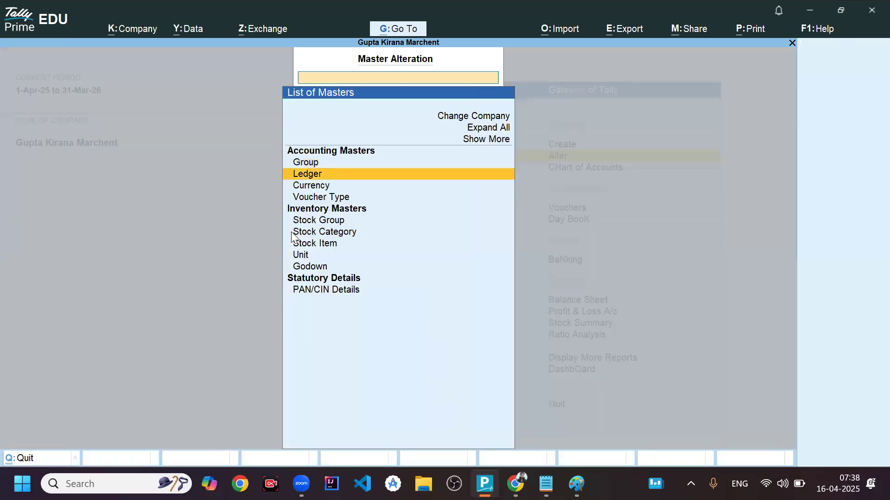
{"action": "key", "text": "Return"}
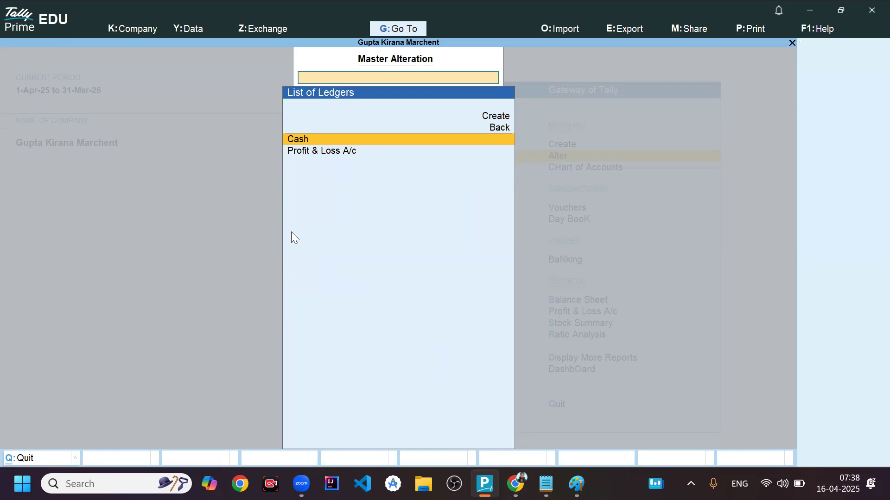
{"action": "key", "text": "Up"}
{"action": "key", "text": "Up"}
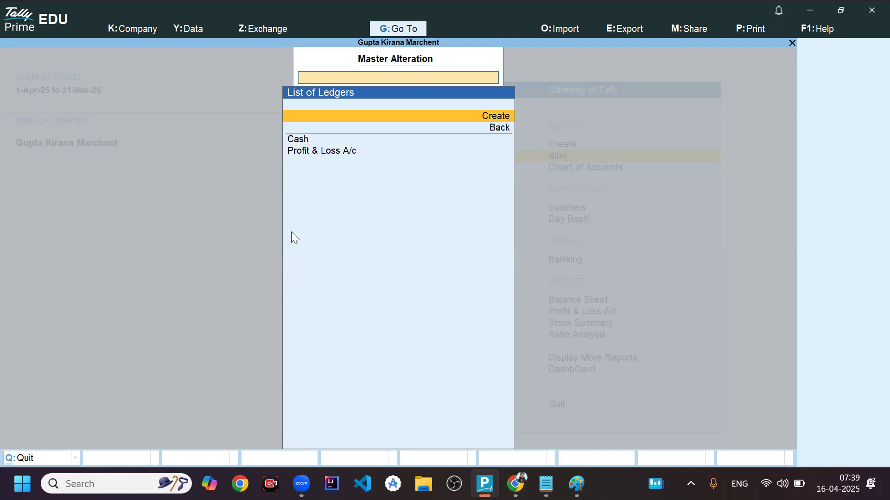
{"action": "key", "text": "Return"}
- Create the ledger with the business owner's name under Capital Account, keep the default details, save it, and start leaving ledger creation
{"action": "type", "text": "MR Gupta"}
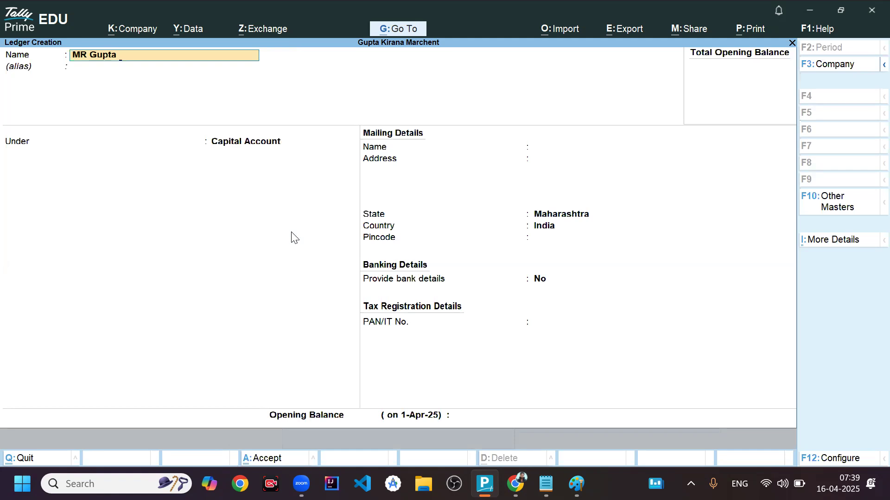
{"action": "key", "text": "Return"}
{"action": "key", "text": "Return"}
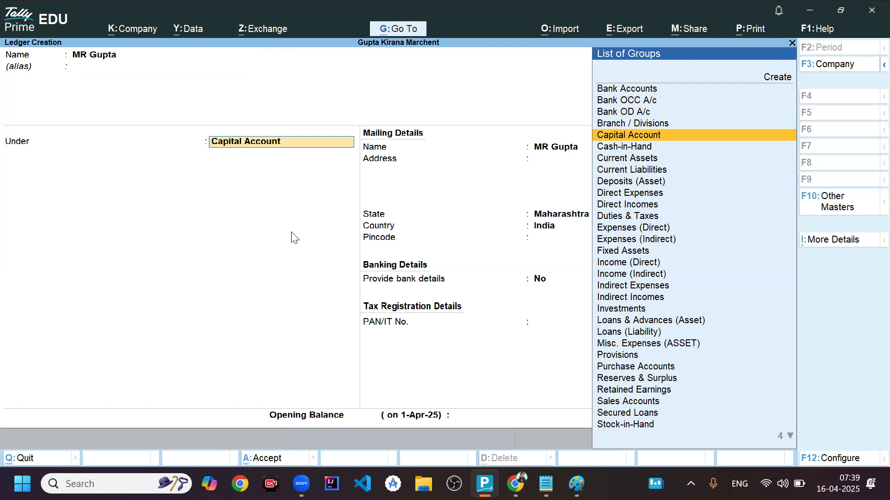
{"action": "key", "text": "Return"}
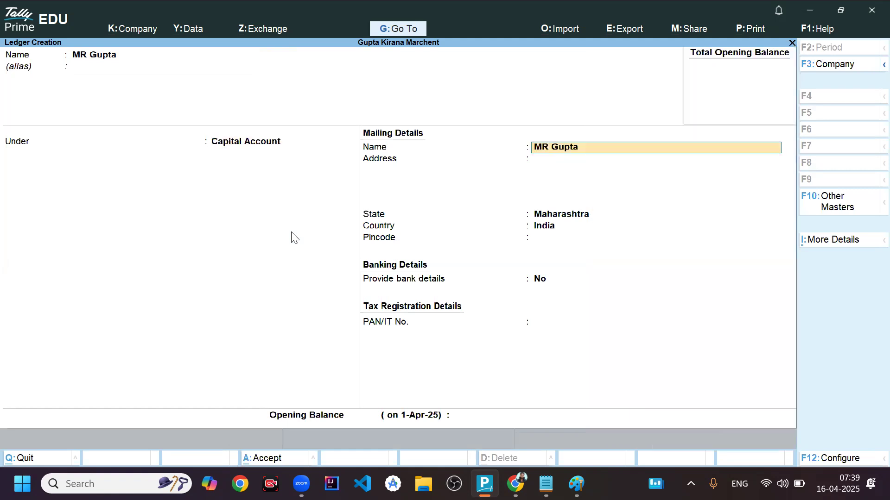
{"action": "key", "text": "Return"}
{"action": "key", "text": "Return"}
{"action": "key", "text": "Return"}
{"action": "key", "text": "Return"}
{"action": "key", "text": "Return"}
{"action": "key", "text": "Return"}
{"action": "key", "text": "Return"}
{"action": "key", "text": "Return"}
{"action": "key", "text": "Return"}
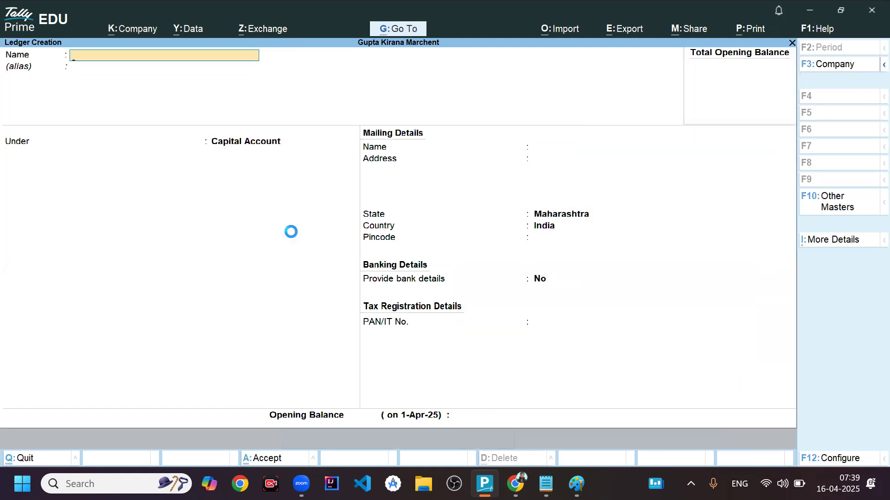
{"action": "key", "text": "Escape"}
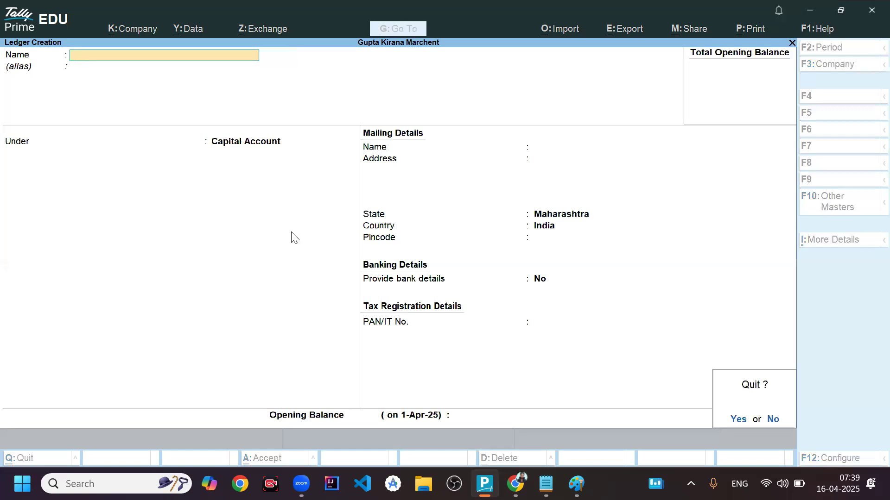
- Leave ledger creation and return to the Gateway of Tally
{"action": "key", "text": "Return"}
{"action": "key", "text": "Escape"}
{"action": "key", "text": "Escape"}
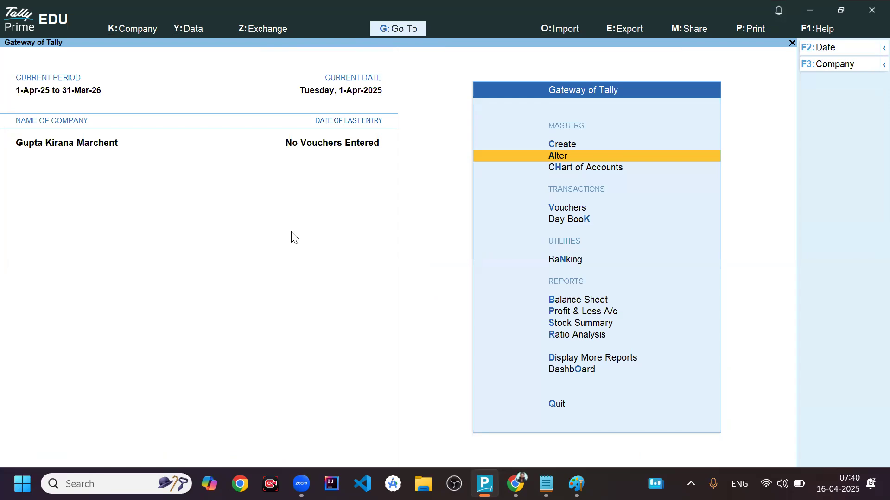
- Switch to Notepad to review the first transaction's debit and credit lines, and return to TallyPrime
{"action": "key", "text": "alt+Tab"}
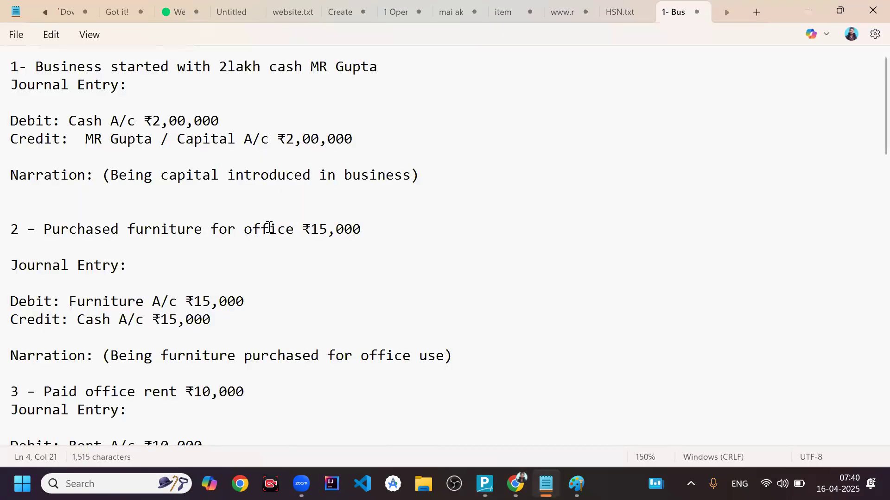
{"action": "left_click", "coordinate": [211, 140]}
{"action": "left_click", "coordinate": [230, 119]}
{"action": "key", "text": "alt+Tab"}
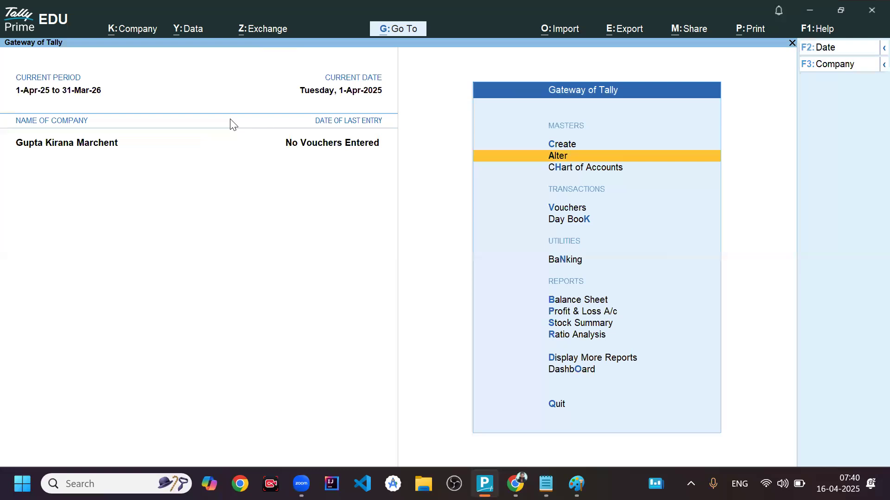
- View the company's Balance Sheet before any voucher is recorded, and close it
{"action": "key", "text": "Down"}
{"action": "key", "text": "Down"}
{"action": "key", "text": "Down"}
{"action": "key", "text": "Down"}
{"action": "key", "text": "Down"}
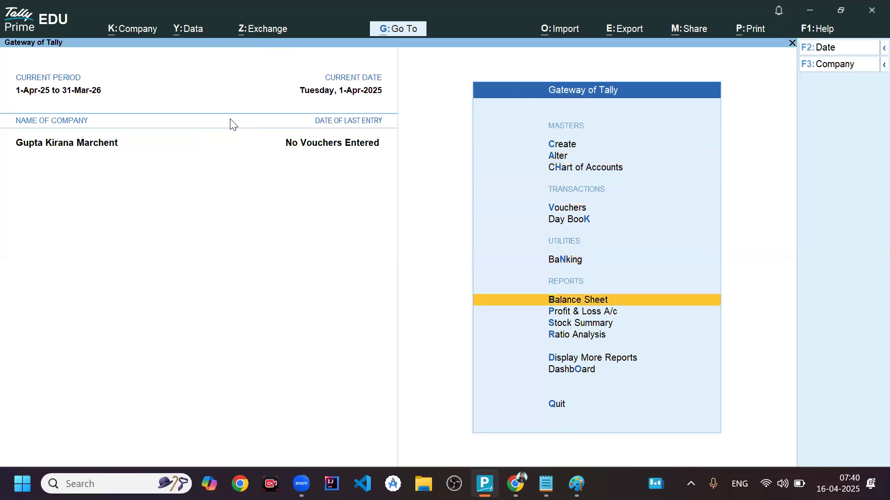
{"action": "key", "text": "Return"}
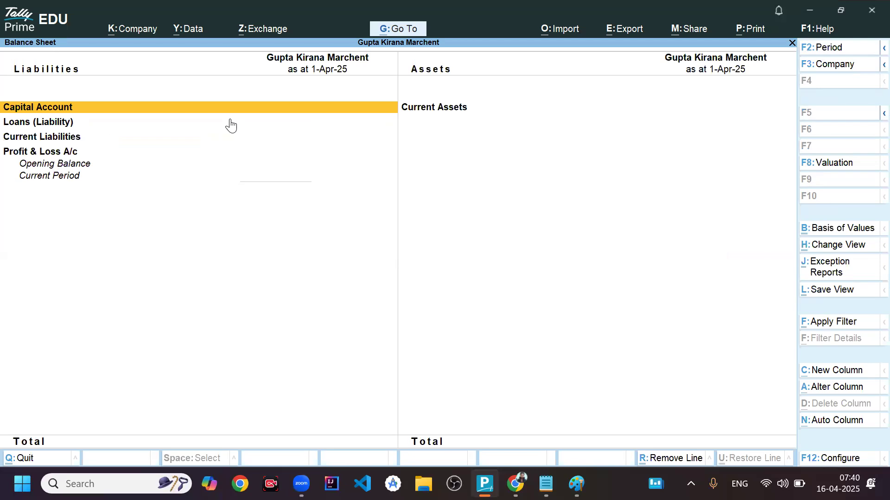
{"action": "key", "text": "Escape"}
- Start a new accounting voucher and change its type to Journal
{"action": "key", "text": "Up"}
{"action": "key", "text": "Up"}
{"action": "key", "text": "Up"}
{"action": "key", "text": "Up"}
{"action": "key", "text": "Up"}
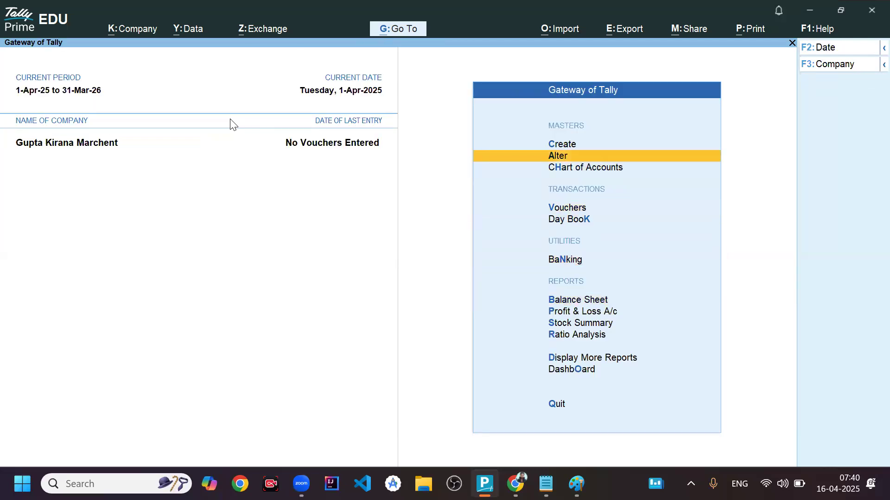
{"action": "key", "text": "Down"}
{"action": "key", "text": "Down"}
{"action": "left_click", "coordinate": [230, 119]}
{"action": "key", "text": "Return"}
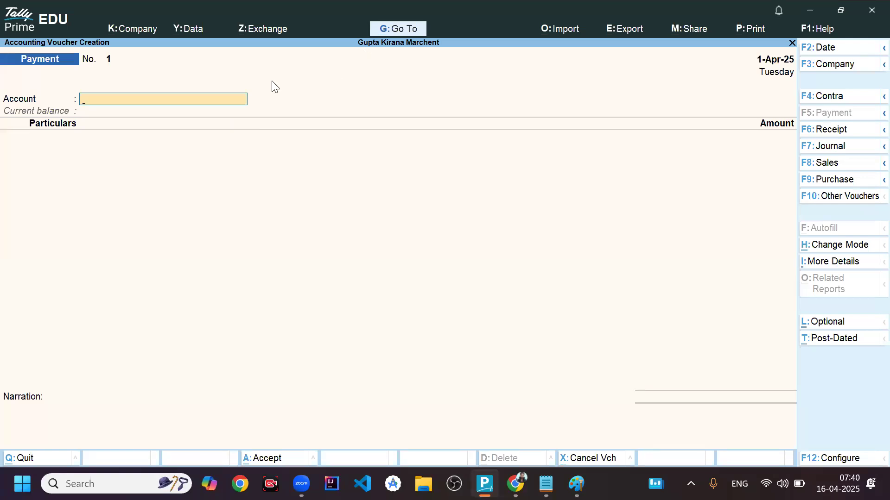
{"action": "key", "text": "F7"}
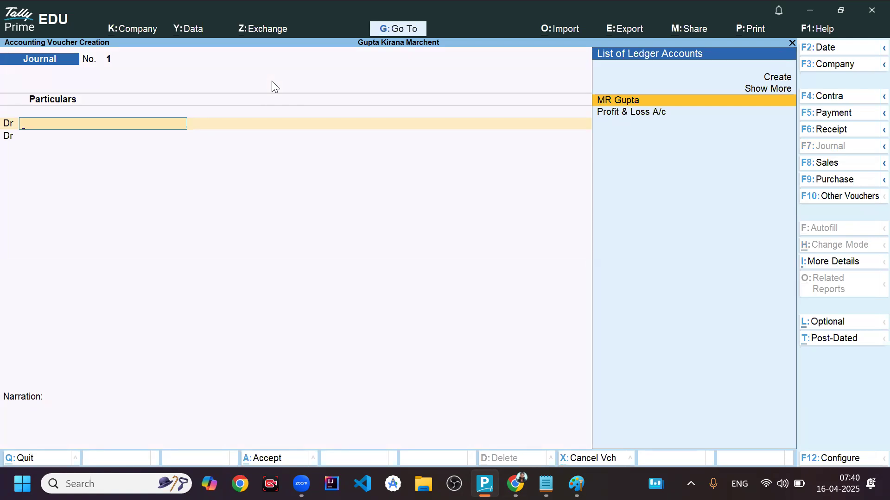
- Debit the Cash ledger with 2,00,000 in the journal voucher
{"action": "type", "text": "Cash"}
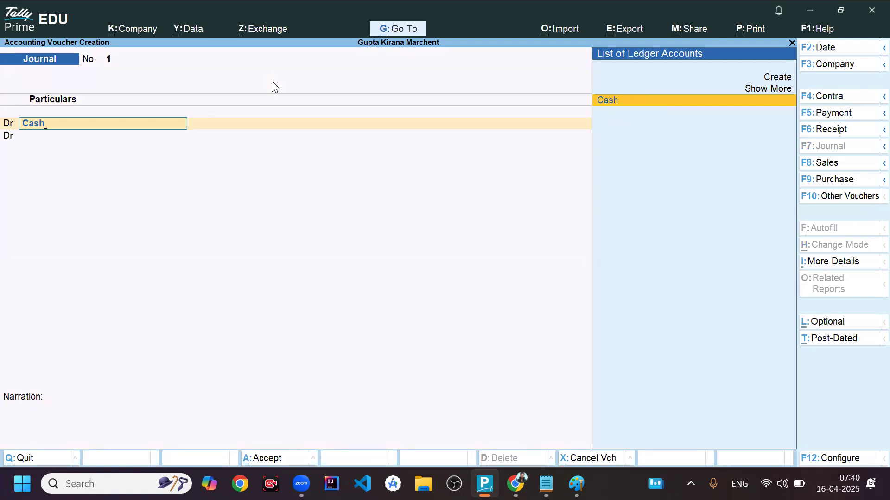
{"action": "key", "text": "Return"}
{"action": "type", "text": "2,00,000"}
{"action": "key", "text": "Return"}
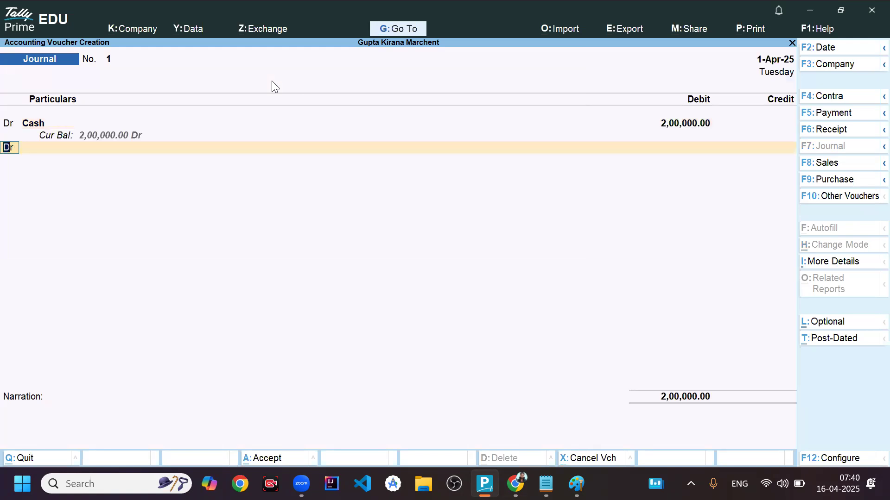
- Credit the owner's capital ledger with 2,00,000, leave the narration blank, save the journal voucher and exit voucher entry
{"action": "key", "text": "Return"}
{"action": "key", "text": "BackSpace"}
{"action": "type", "text": "cr"}
{"action": "key", "text": "Return"}
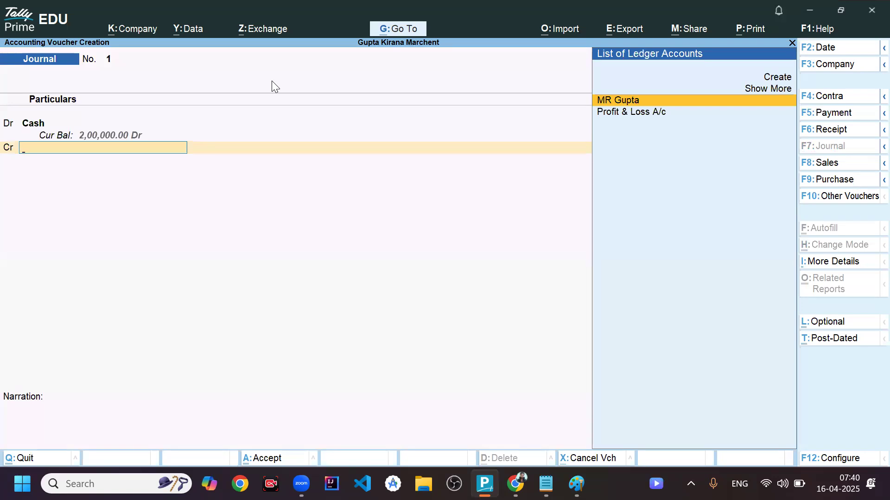
{"action": "key", "text": "Return"}
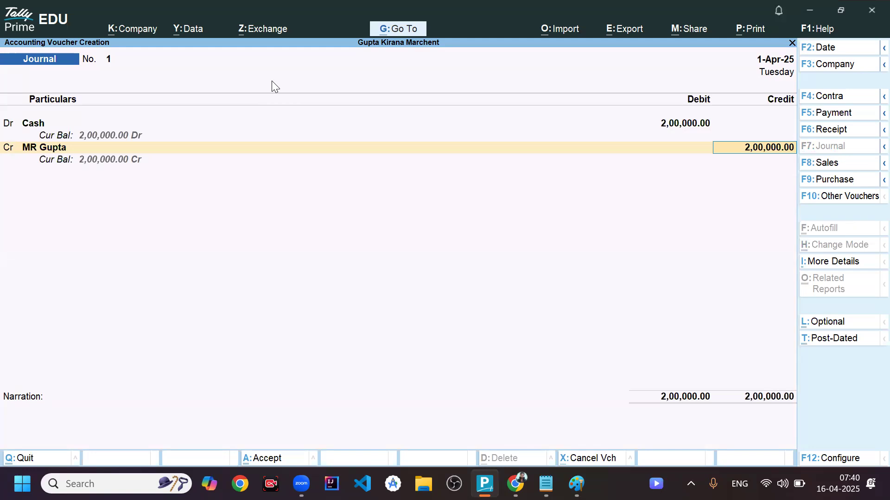
{"action": "key", "text": "Return"}
{"action": "key", "text": "Return"}
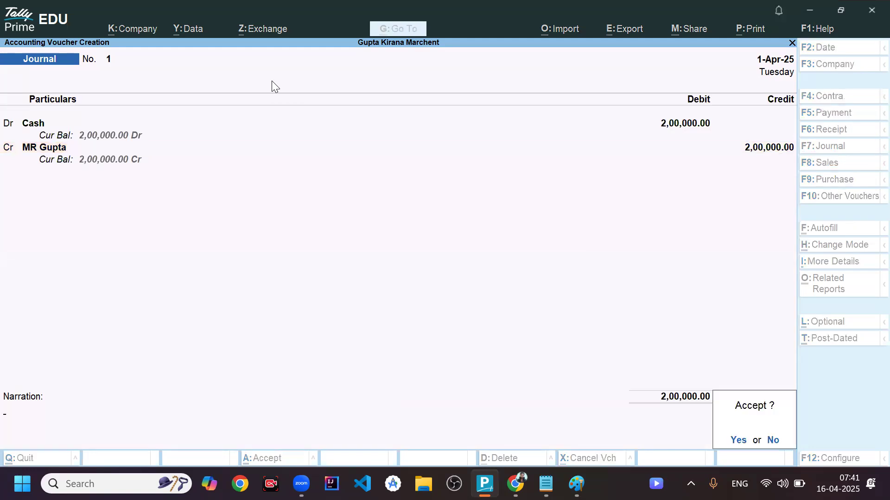
{"action": "key", "text": "Return"}
{"action": "key", "text": "Escape"}
- Open the Balance Sheet, drill from Current Assets into Cash-in-Hand to examine the cash balance, and return to the report
{"action": "key", "text": "Down"}
{"action": "key", "text": "Down"}
{"action": "key", "text": "Down"}
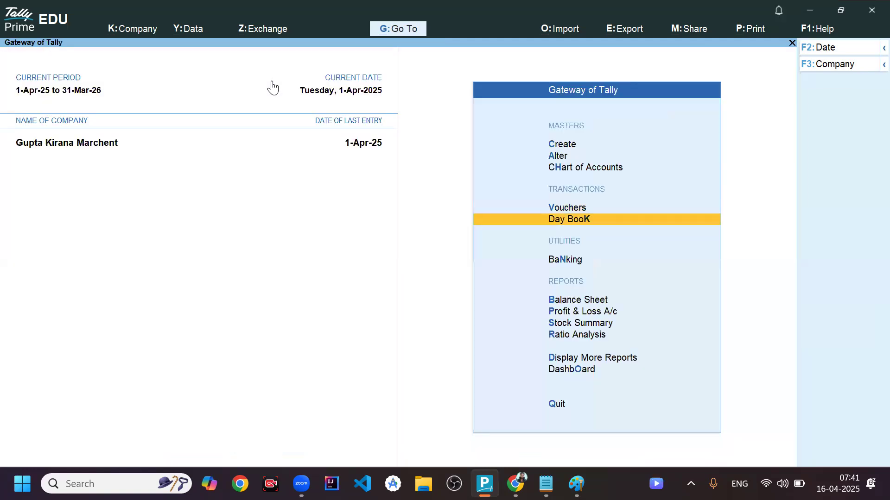
{"action": "key", "text": "Return"}
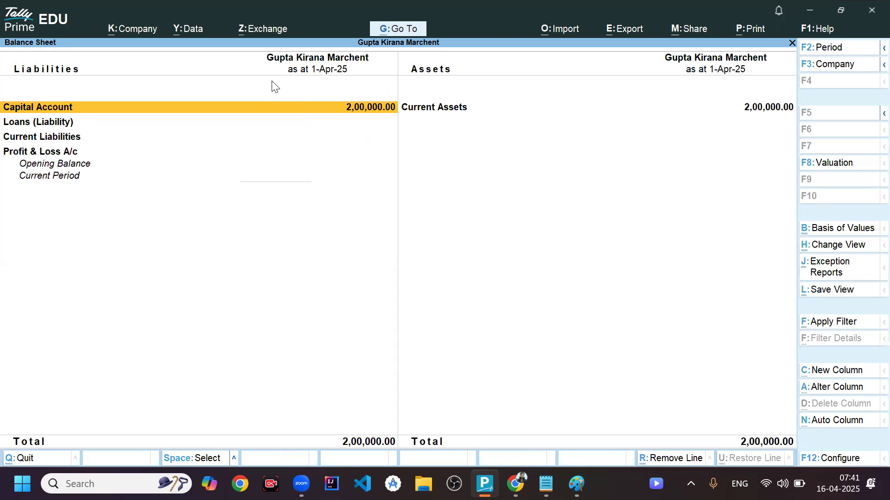
{"action": "key", "text": "Right"}
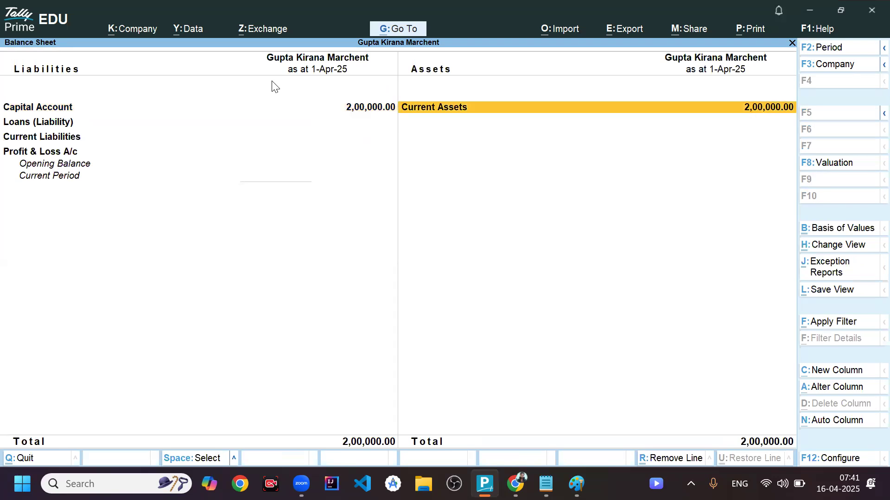
{"action": "key", "text": "Return"}
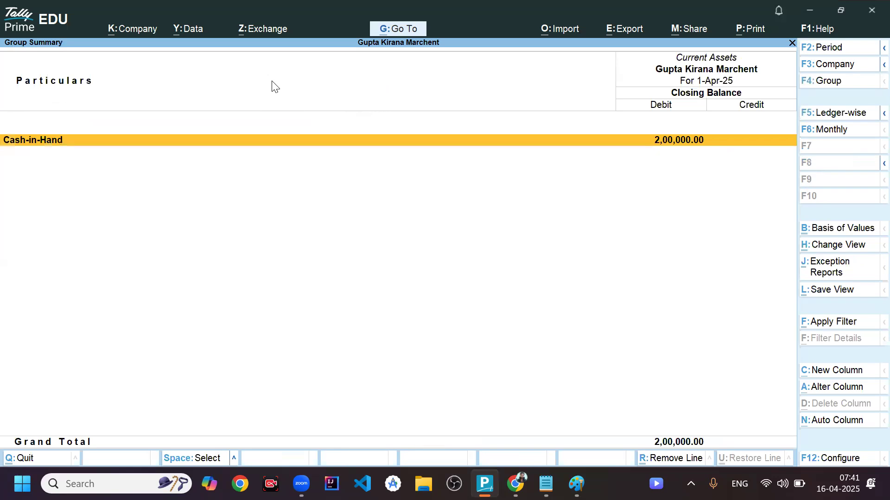
{"action": "key", "text": "Return"}
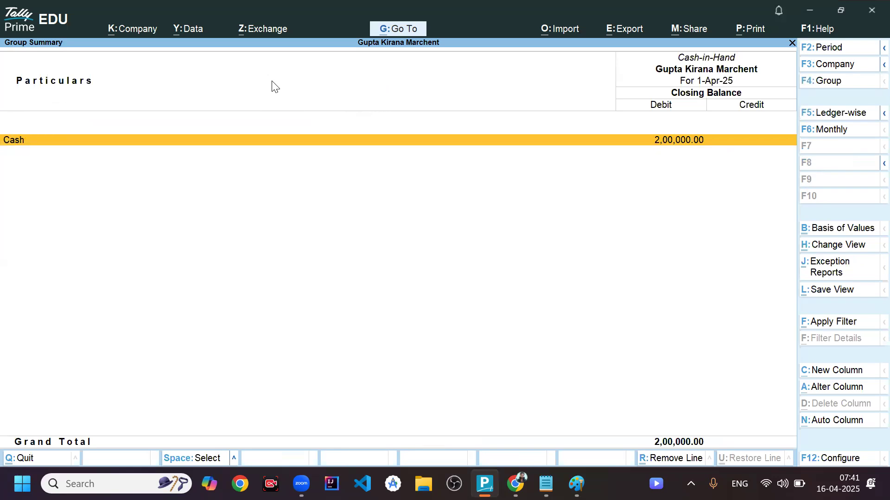
{"action": "key", "text": "Escape"}
{"action": "key", "text": "Escape"}
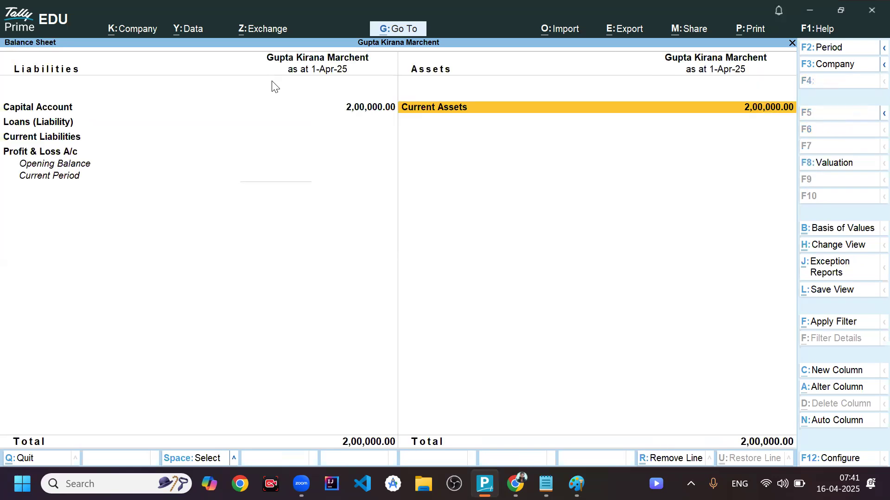
- Drill into Capital Account to examine the owner's balance, compare it with Current Assets, and close the Balance Sheet
{"action": "key", "text": "Left"}
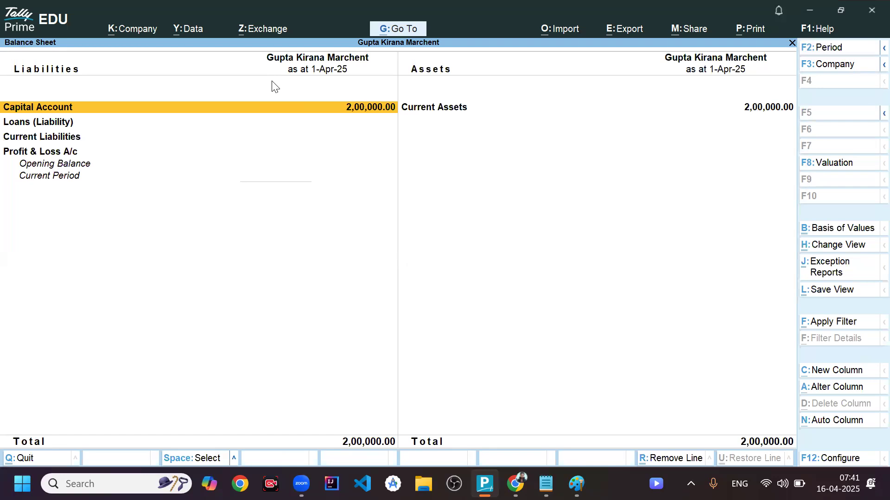
{"action": "key", "text": "Return"}
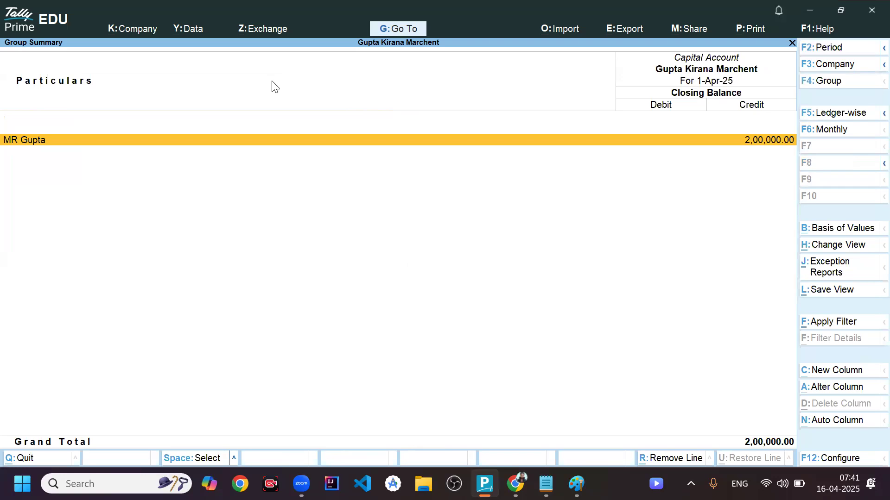
{"action": "key", "text": "Escape"}
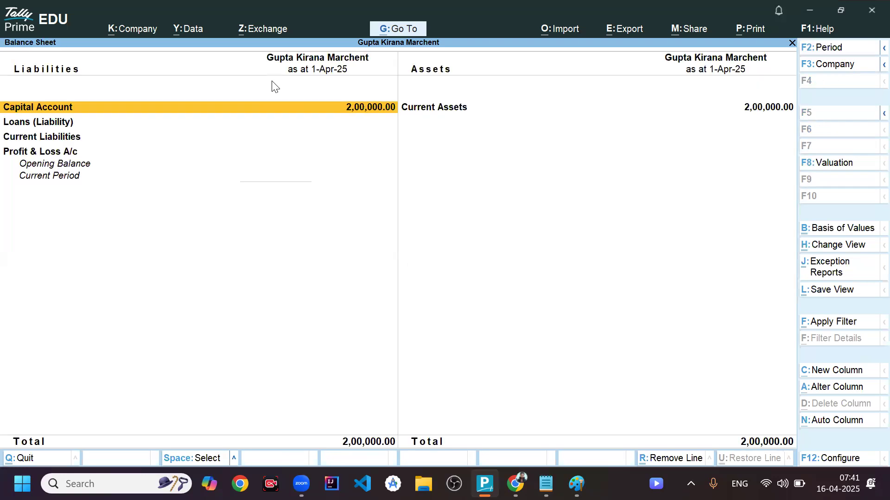
{"action": "key", "text": "Right"}
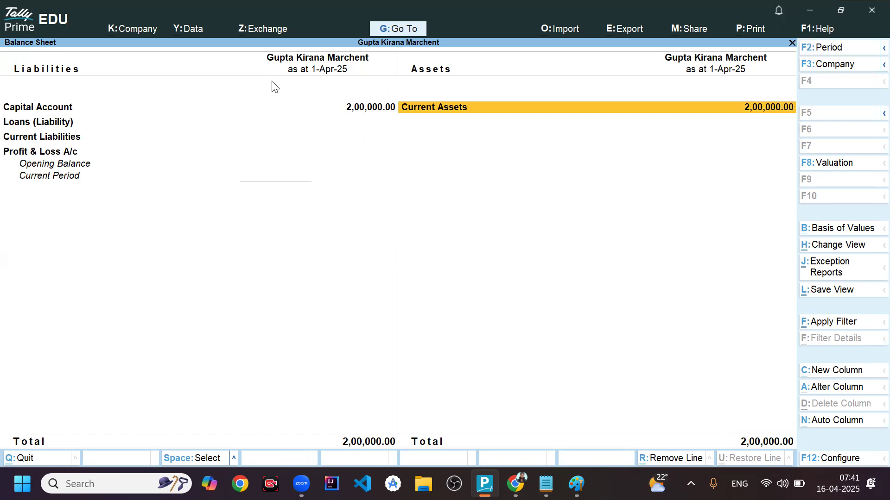
{"action": "key", "text": "Left"}
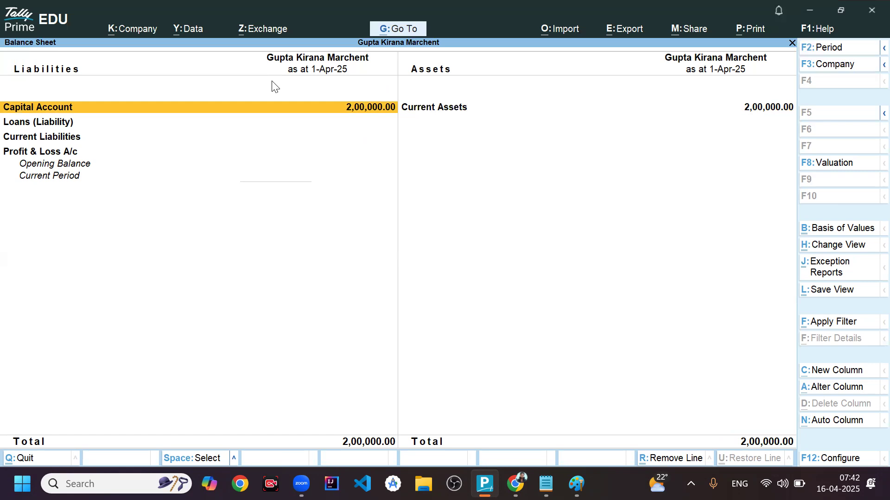
{"action": "key", "text": "Escape"}
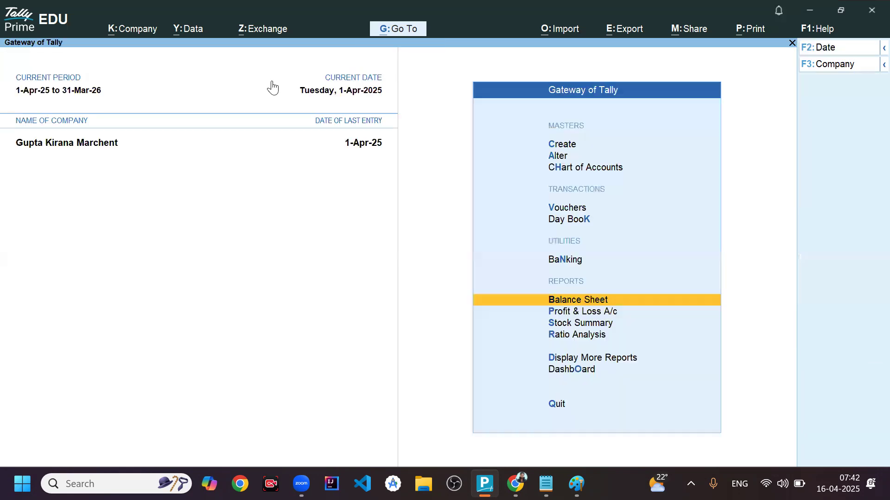
- Switch to Notepad to read the second transaction, the office furniture purchase, and return to TallyPrime
{"action": "key", "text": "alt+Tab"}
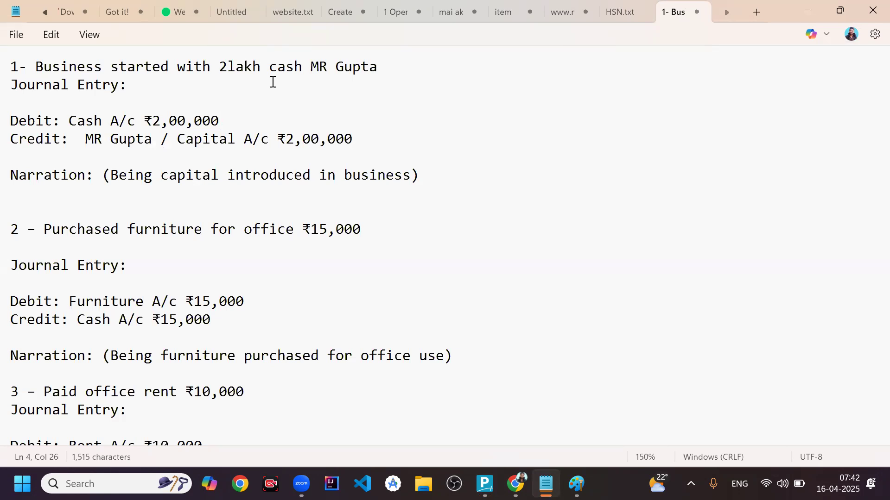
{"action": "key", "text": "Down"}
{"action": "key", "text": "Down"}
{"action": "key", "text": "Down"}
{"action": "left_click", "coordinate": [310, 222]}
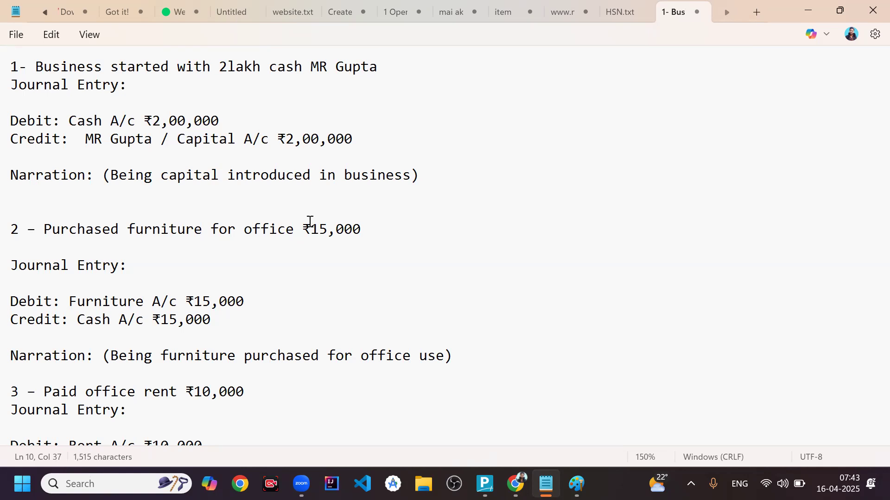
{"action": "left_click", "coordinate": [192, 222]}
{"action": "key", "text": "alt+Tab"}
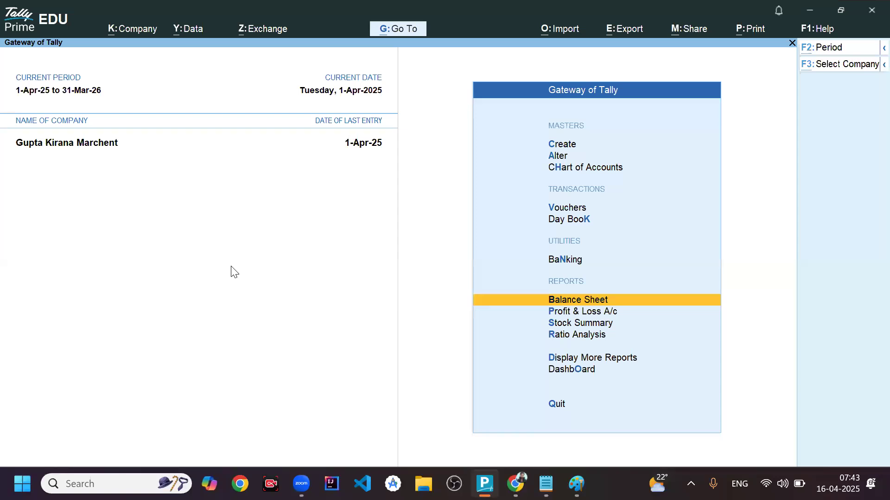
- Switch to Notepad and insert "(Purchase)" after Furniture in the second entry's debit line
{"action": "key", "text": "alt+Tab"}
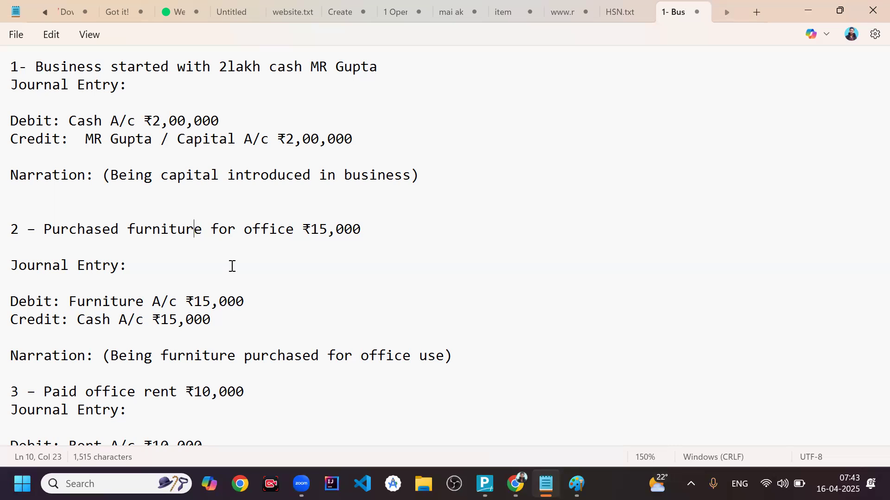
{"action": "left_click", "coordinate": [148, 306]}
{"action": "type", "text": "("}
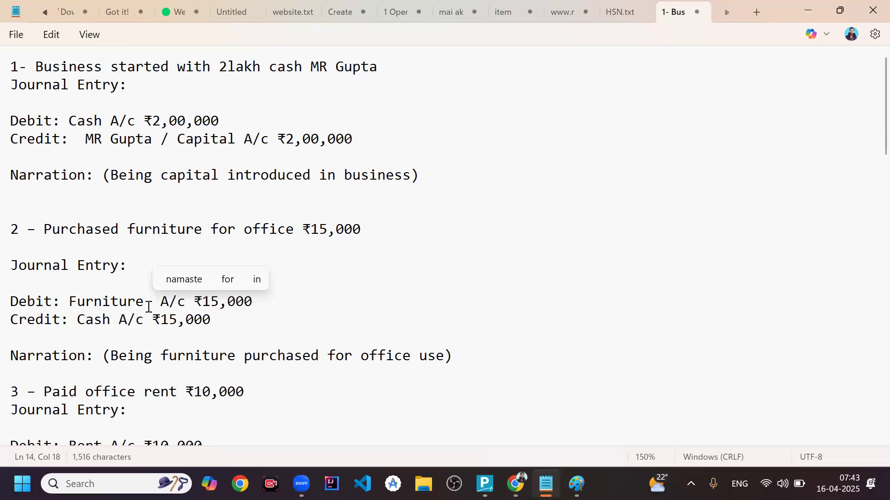
{"action": "type", "text": "Purch"}
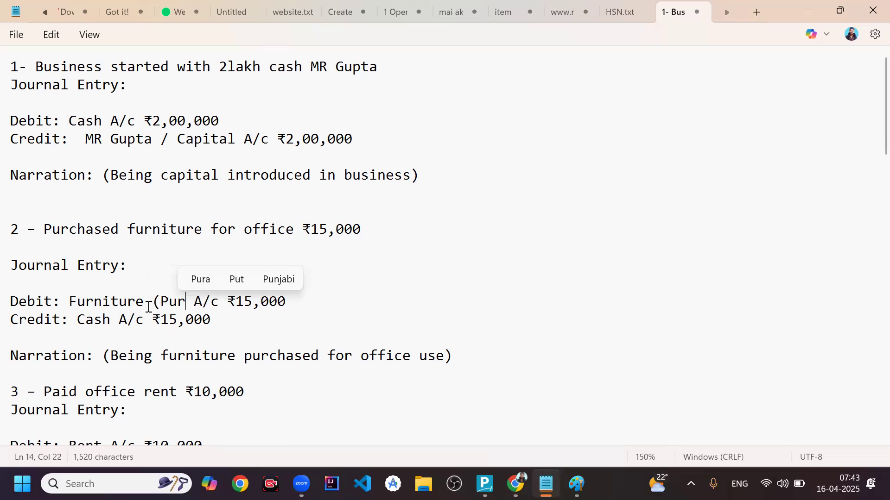
{"action": "type", "text": "ase)"}
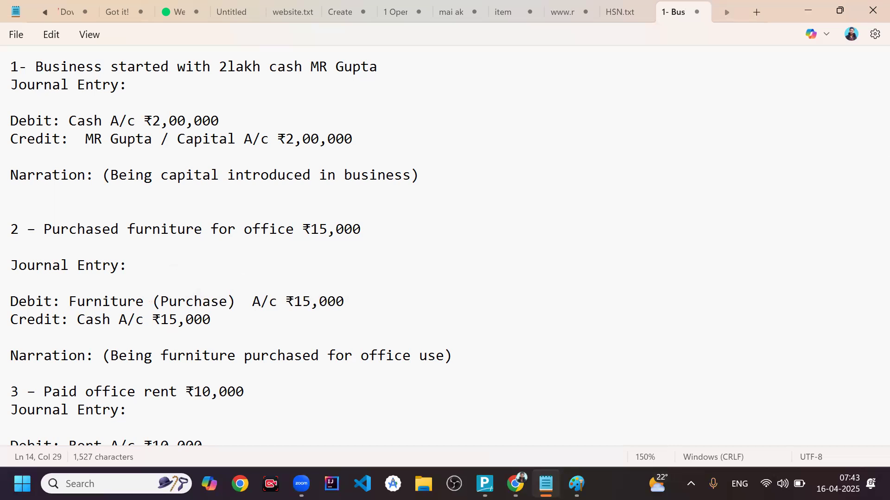
{"action": "key", "text": "Down"}
- Switch to TallyPrime and open a new journal voucher for the second transaction
{"action": "key", "text": "alt+Tab"}
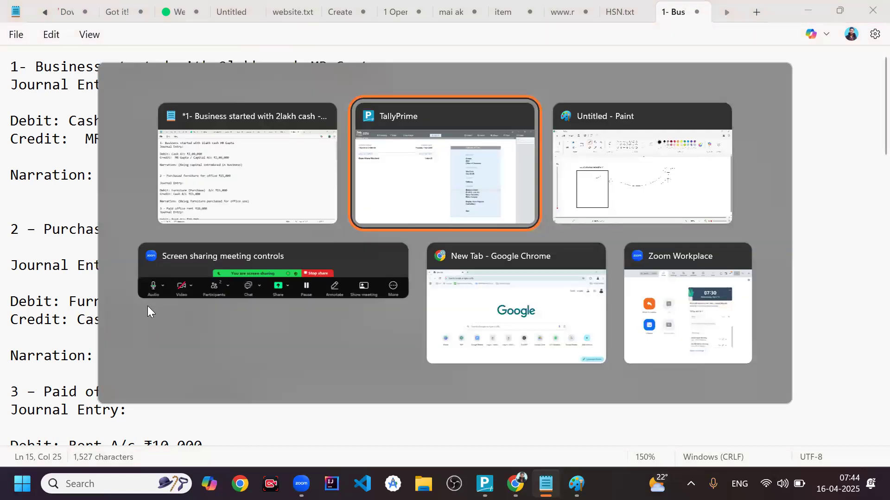
{"action": "key", "text": "Up"}
{"action": "key", "text": "Up"}
{"action": "key", "text": "Up"}
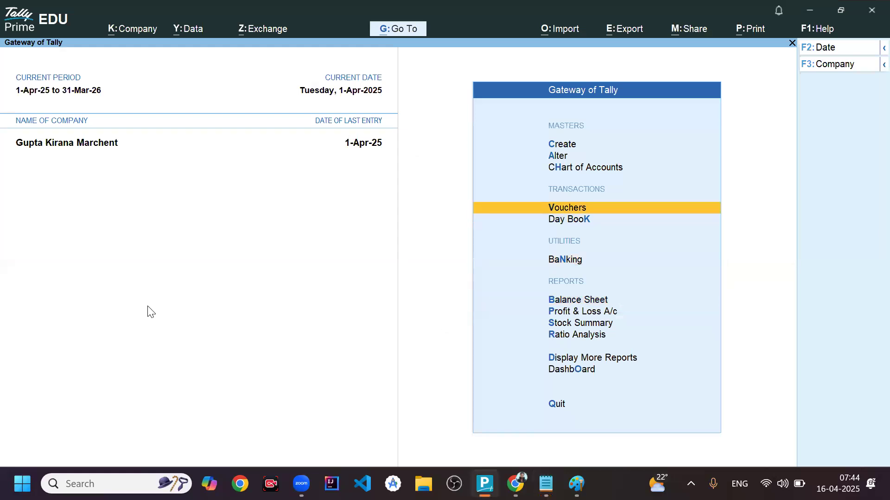
{"action": "key", "text": "Return"}
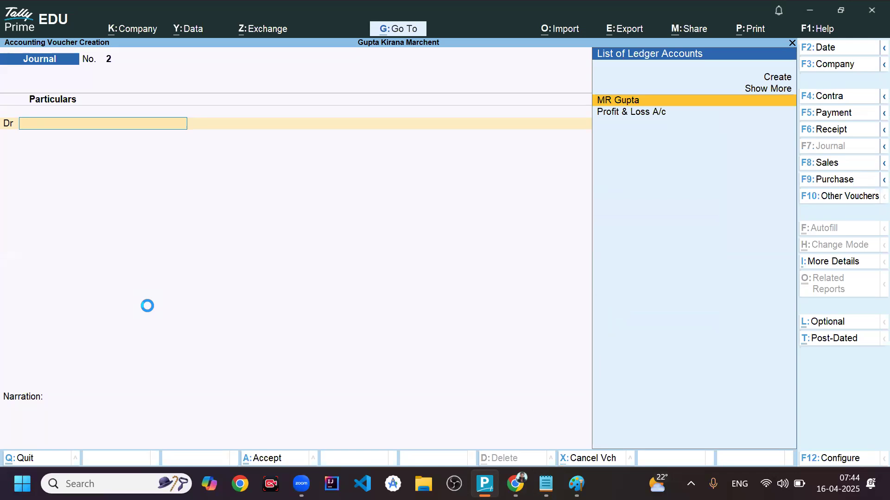
- Create a new ledger named Furniture from the voucher's debit line and place it under Fixed Assets
{"action": "key", "text": "Up"}
{"action": "key", "text": "Up"}
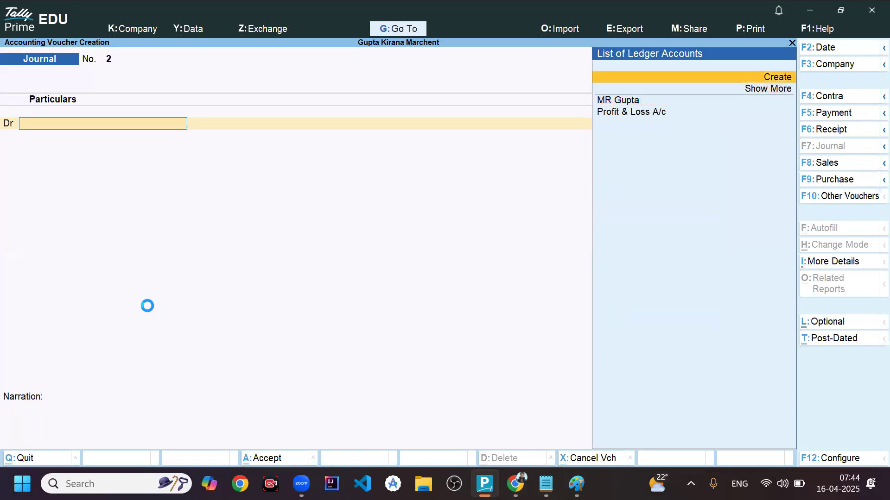
{"action": "key", "text": "Return"}
{"action": "type", "text": "Fur"}
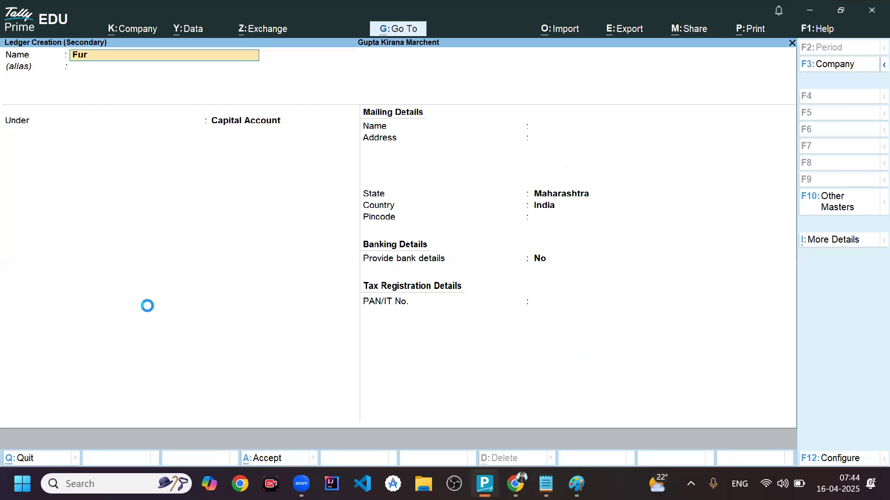
{"action": "type", "text": "niture"}
{"action": "key", "text": "Return"}
{"action": "key", "text": "Return"}
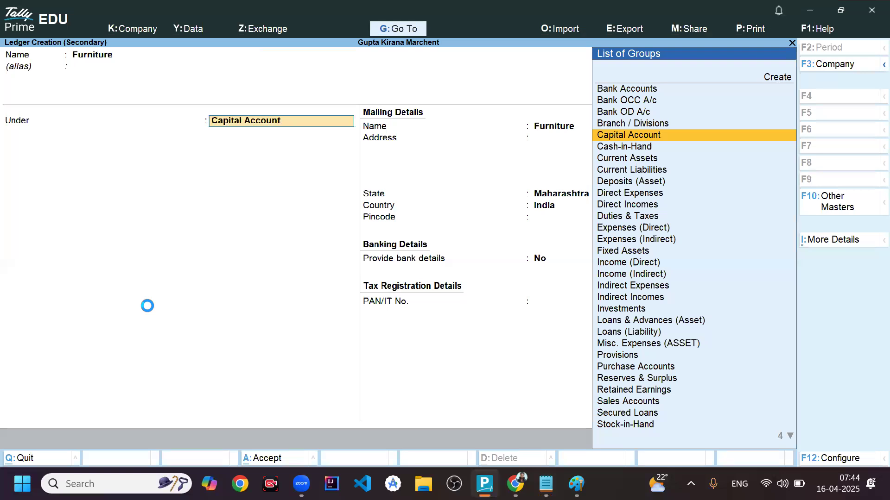
{"action": "type", "text": "Fix"}
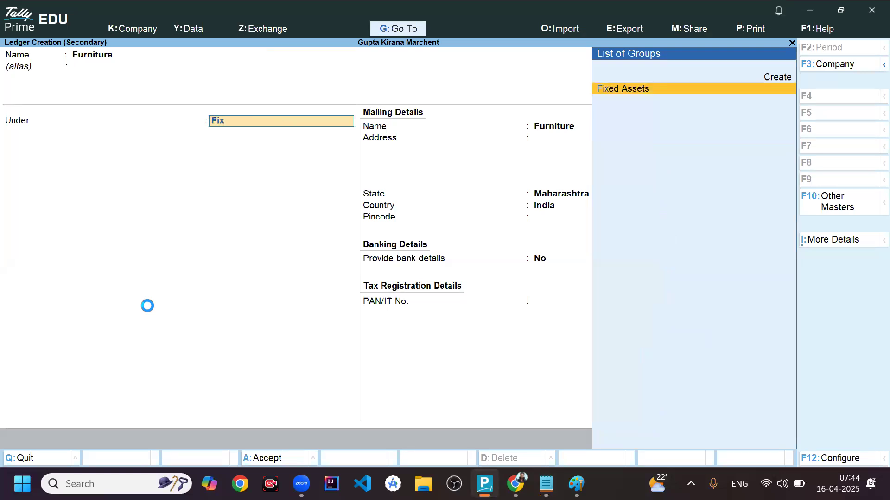
{"action": "key", "text": "Return"}
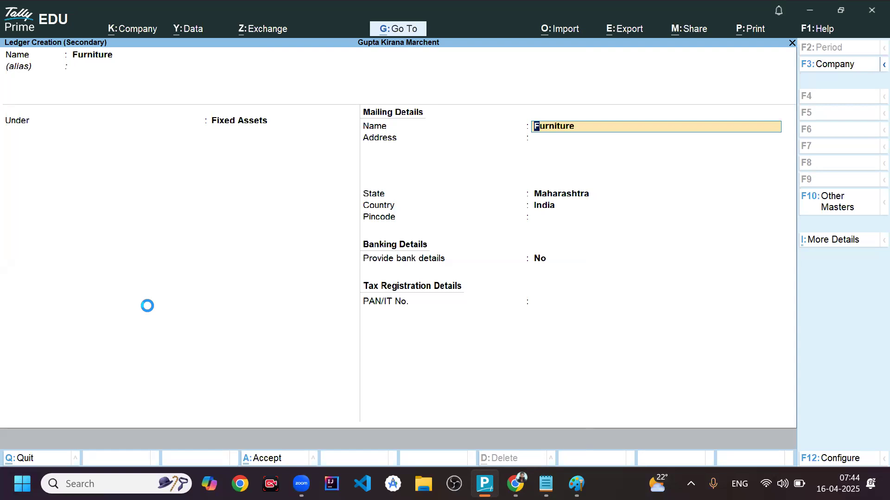
- Keep the remaining mailing, banking and tax details at their defaults and save the Furniture ledger
{"action": "key", "text": "Return"}
{"action": "key", "text": "Return"}
{"action": "key", "text": "Return"}
{"action": "key", "text": "Return"}
{"action": "key", "text": "Return"}
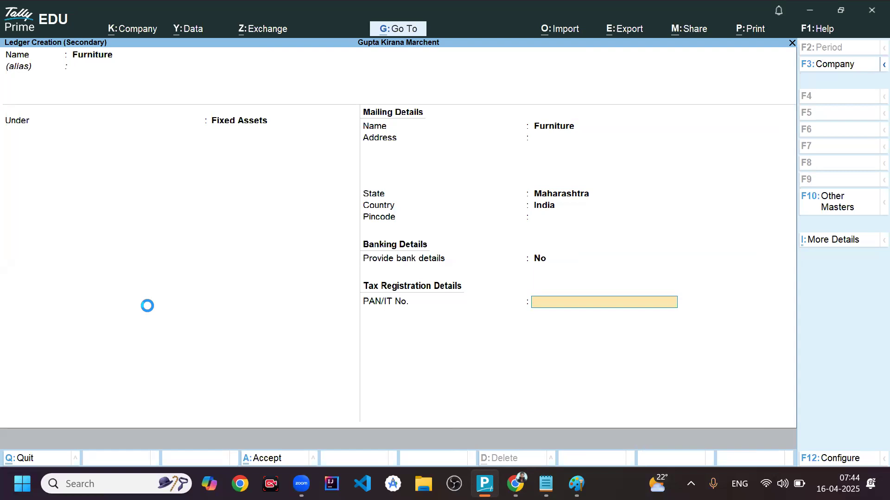
- Debit Furniture and credit Cash with 15,000 each, and save the journal voucher without a narration
{"action": "key", "text": "Return"}
{"action": "key", "text": "Return"}
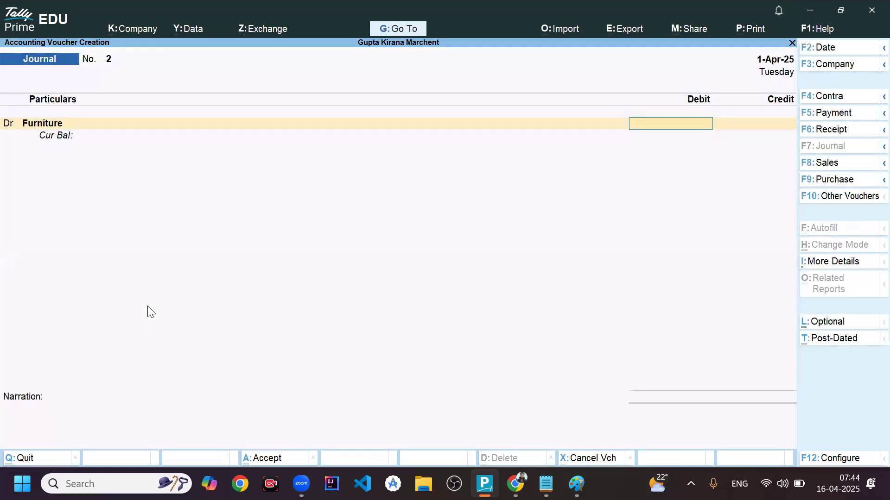
{"action": "type", "text": "15000"}
{"action": "key", "text": "Return"}
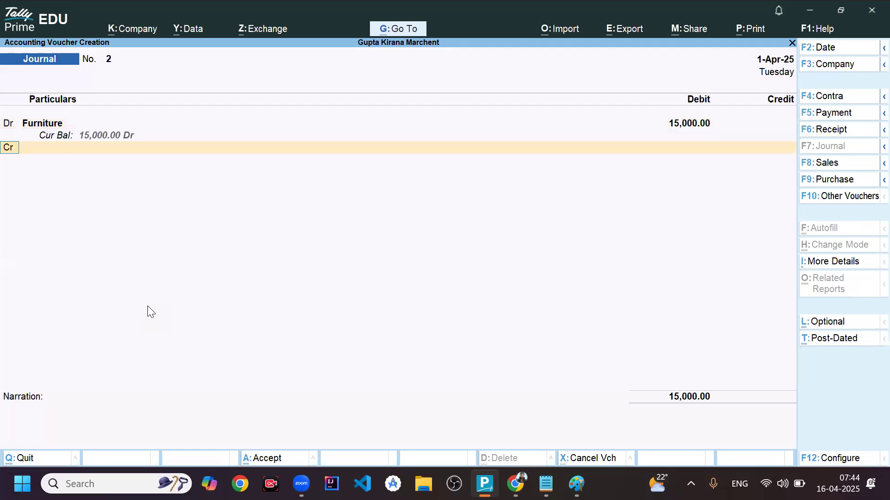
{"action": "key", "text": "Return"}
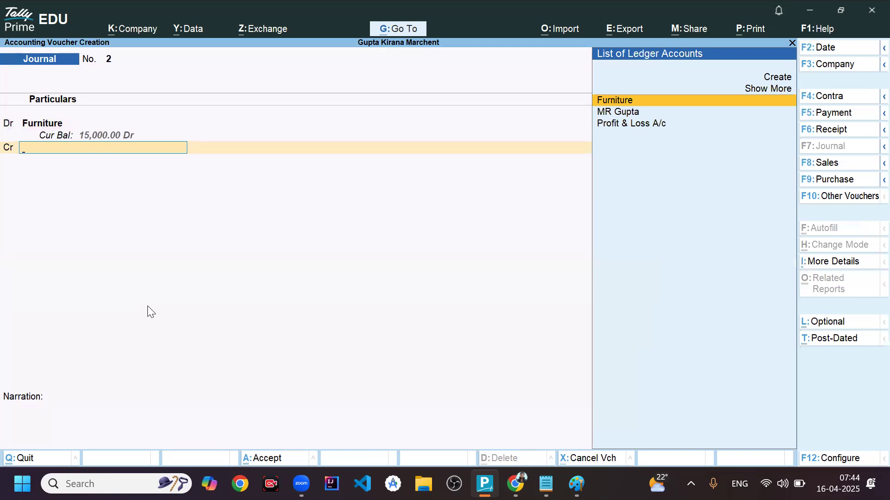
{"action": "type", "text": "Cash"}
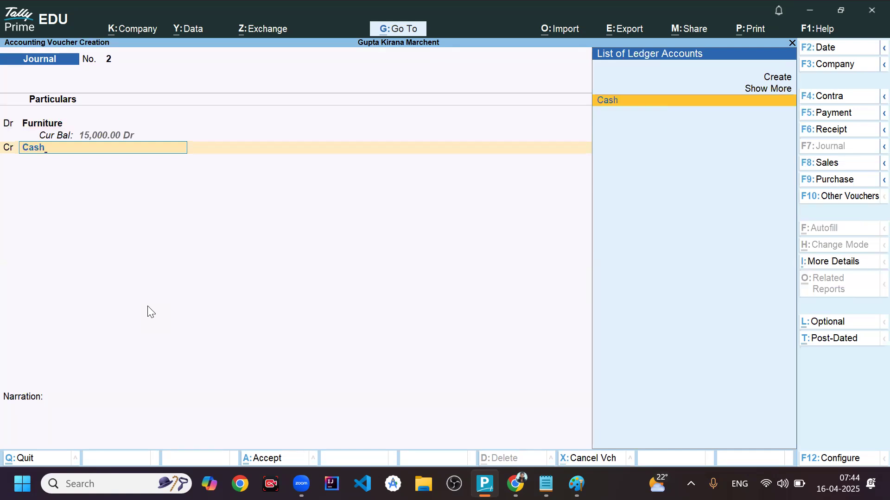
{"action": "key", "text": "Return"}
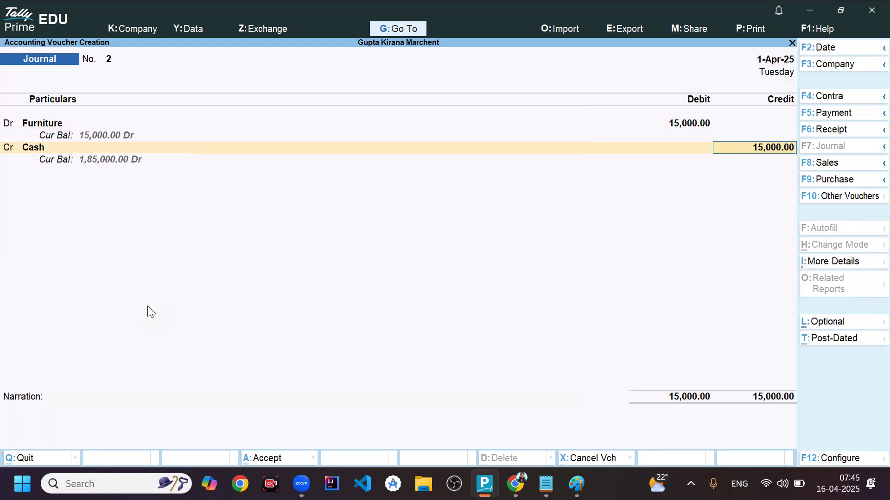
{"action": "key", "text": "Return"}
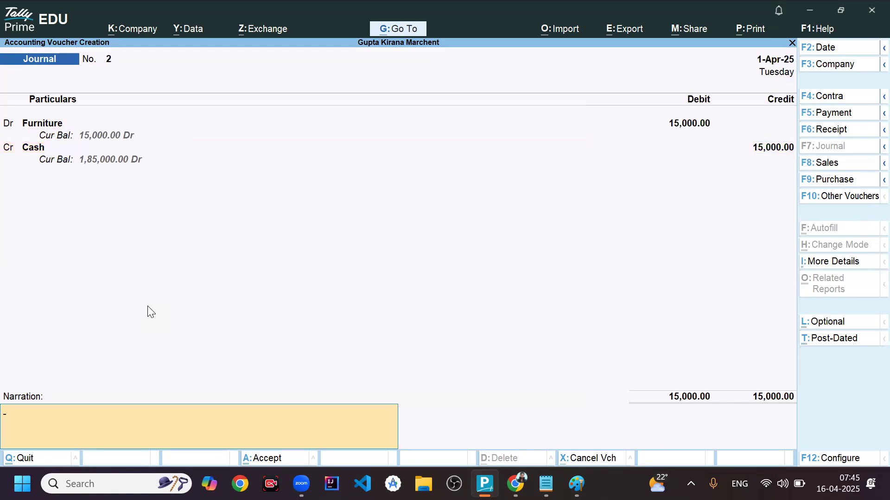
{"action": "key", "text": "Return"}
{"action": "key", "text": "Return"}
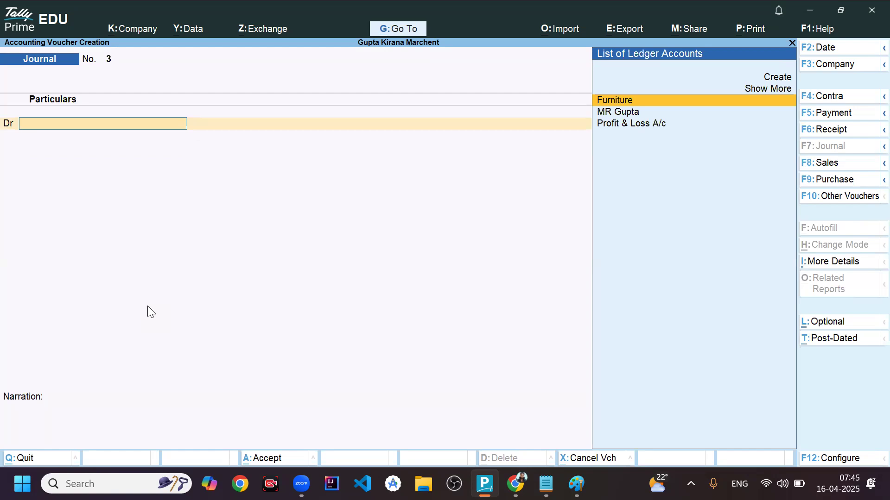
- Leave voucher entry and open the Balance Sheet to check the effect of the furniture purchase
{"action": "key", "text": "Escape"}
{"action": "key", "text": "Return"}
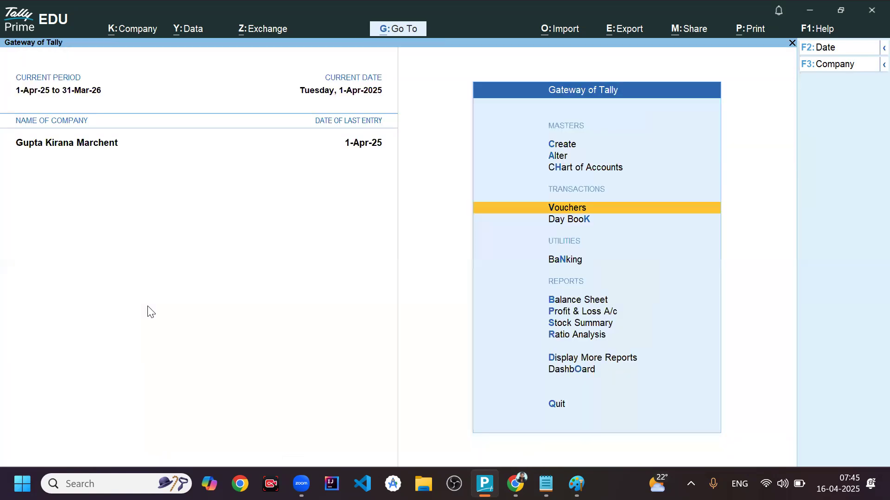
{"action": "key", "text": "Down"}
{"action": "key", "text": "Down"}
{"action": "key", "text": "Down"}
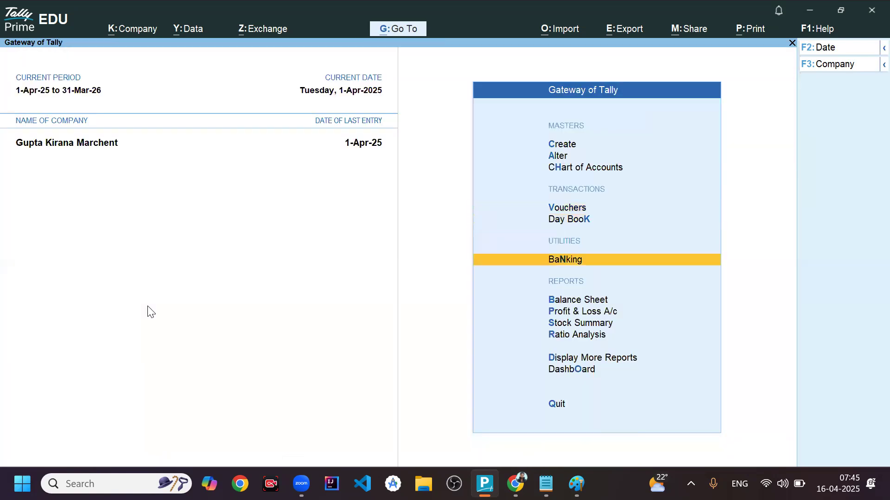
{"action": "key", "text": "Return"}
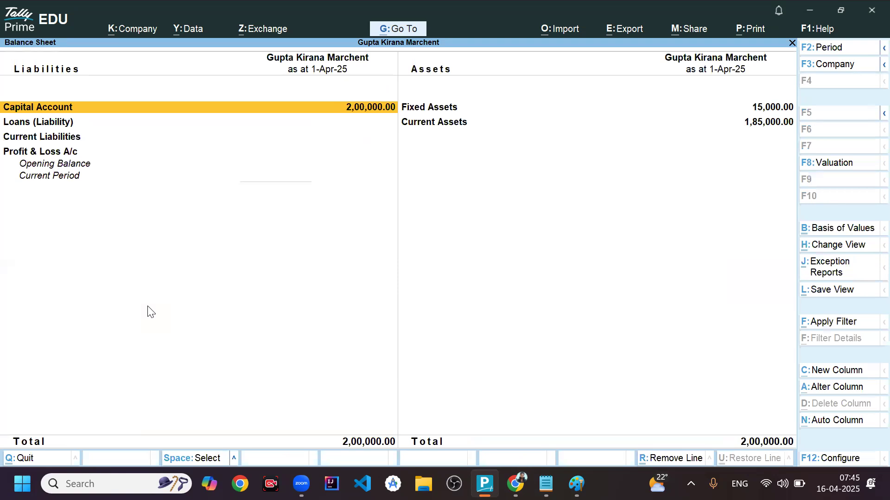
- Compare Fixed Assets with Current Assets, examine the Fixed Assets breakdown and return to the Balance Sheet
{"action": "key", "text": "Right"}
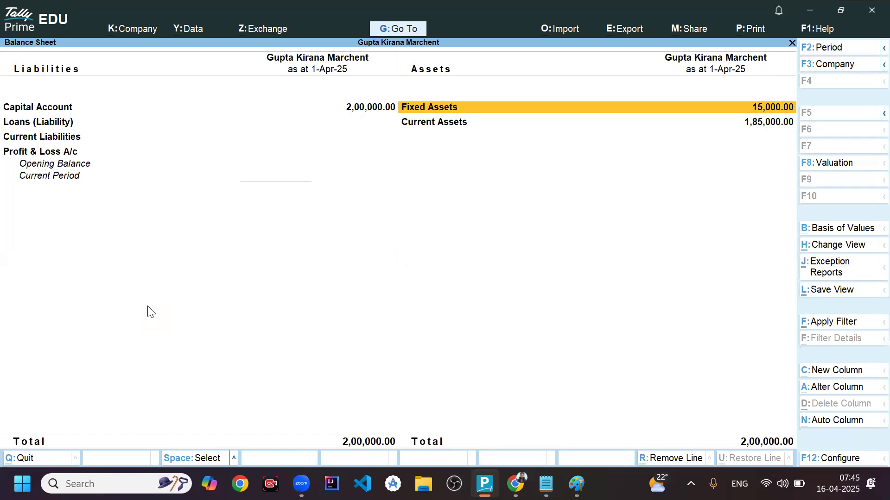
{"action": "key", "text": "Down"}
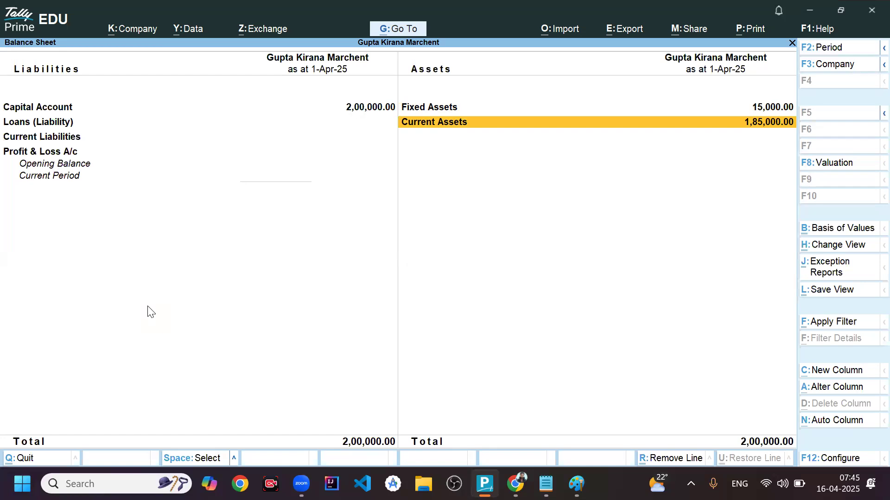
{"action": "key", "text": "Up"}
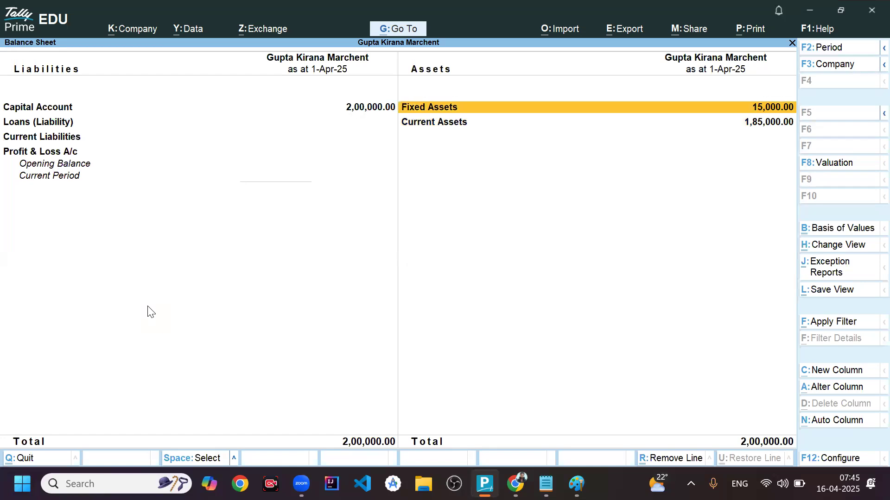
{"action": "key", "text": "Return"}
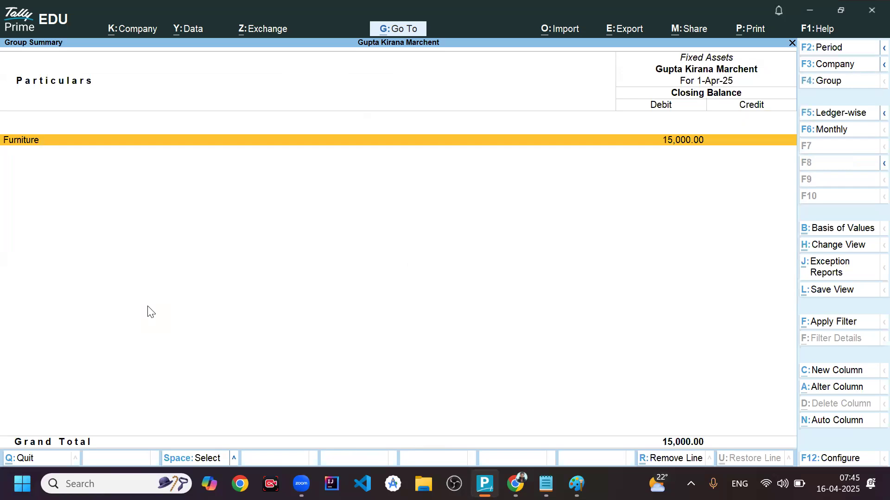
{"action": "key", "text": "Escape"}
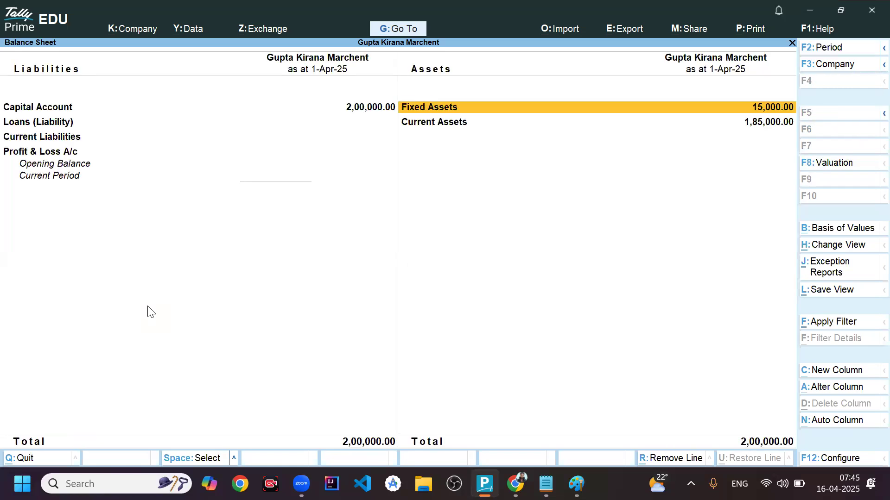
- Drill into Current Assets down to Cash-in-Hand to examine the cash balance, and return to the Balance Sheet
{"action": "key", "text": "Down"}
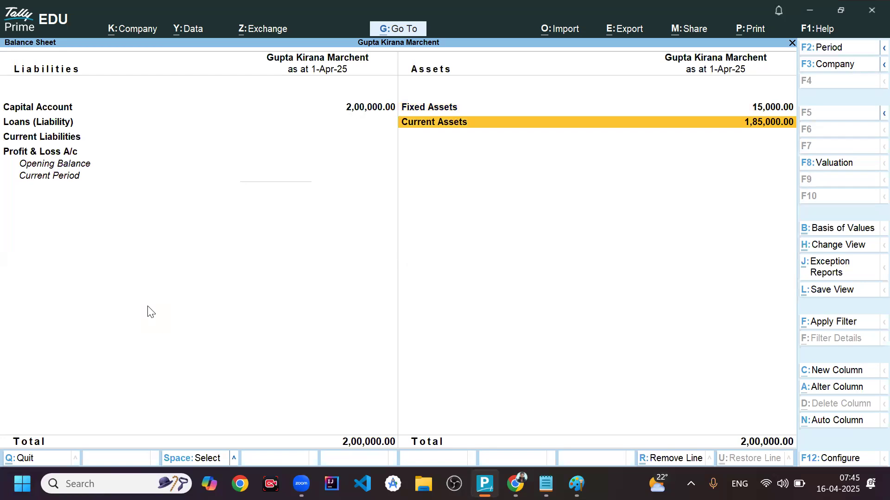
{"action": "key", "text": "Return"}
{"action": "key", "text": "Return"}
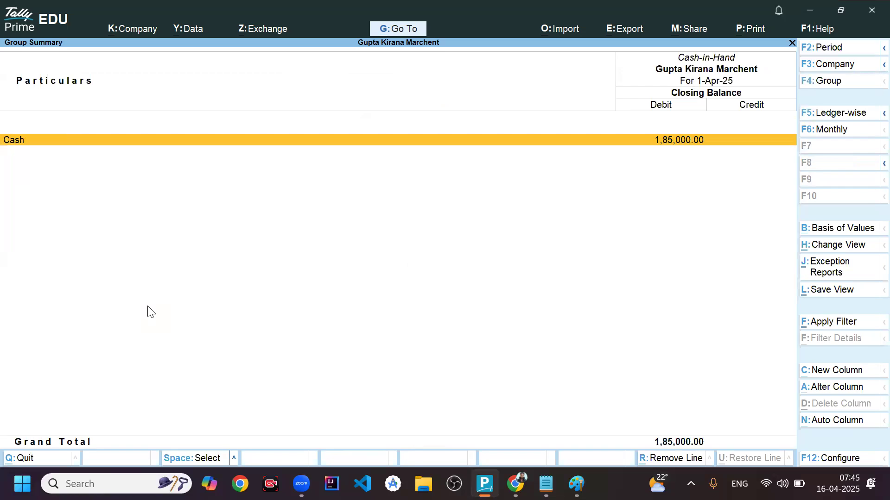
{"action": "key", "text": "Escape"}
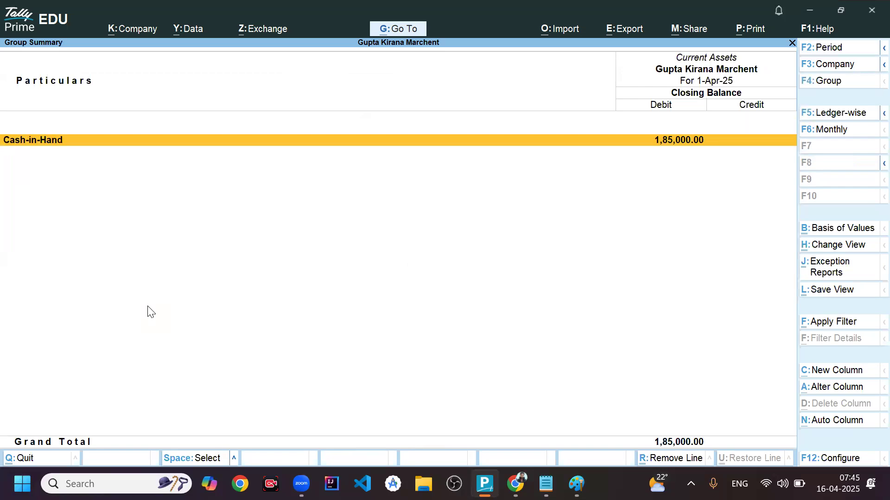
{"action": "key", "text": "Escape"}
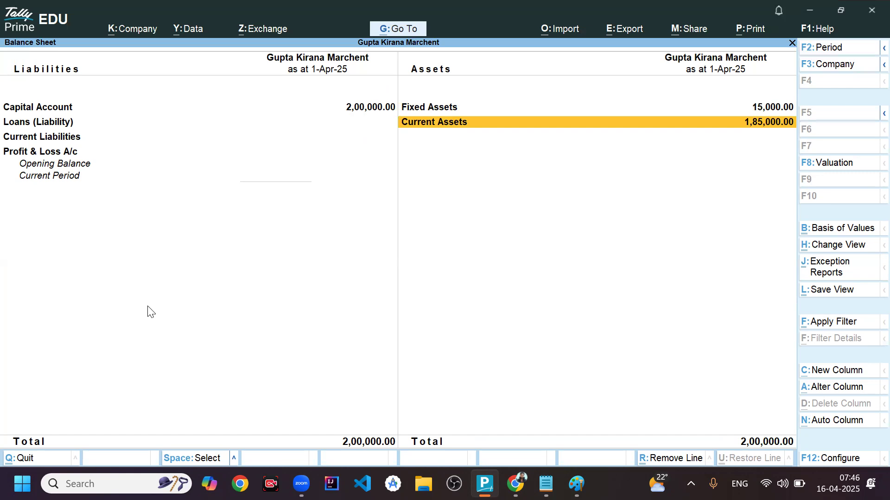
- Read the third transaction, the office rent payment, in Notepad, and return to TallyPrime with the Balance Sheet closed
{"action": "key", "text": "alt+Tab"}
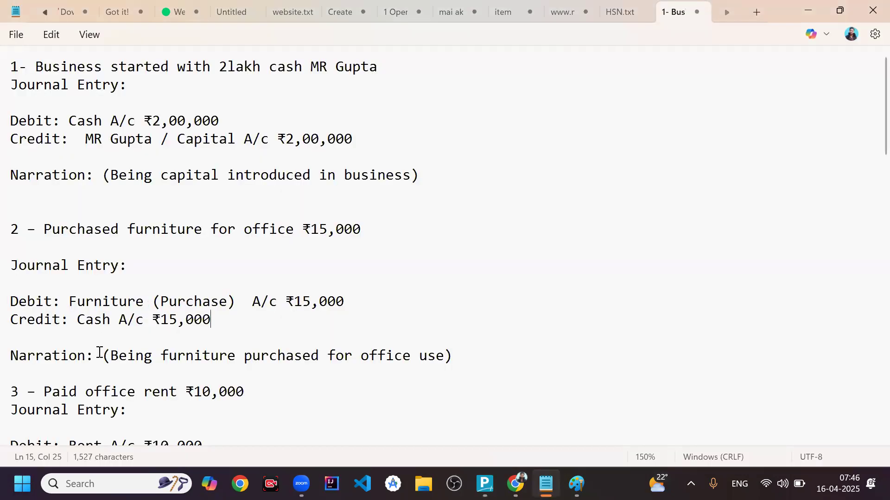
{"action": "left_click", "coordinate": [86, 391]}
{"action": "scroll", "coordinate": [86, 392], "scroll_direction": "down", "scroll_amount": 4}
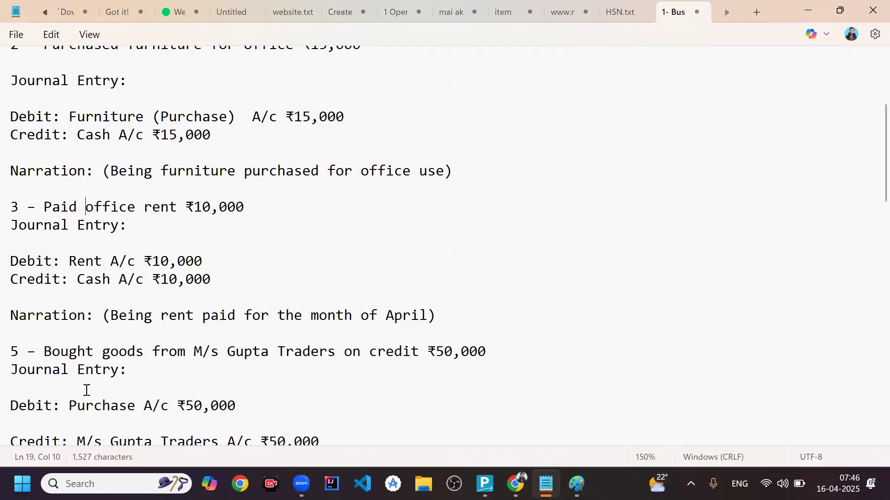
{"action": "scroll", "coordinate": [86, 391], "scroll_direction": "down", "scroll_amount": 2}
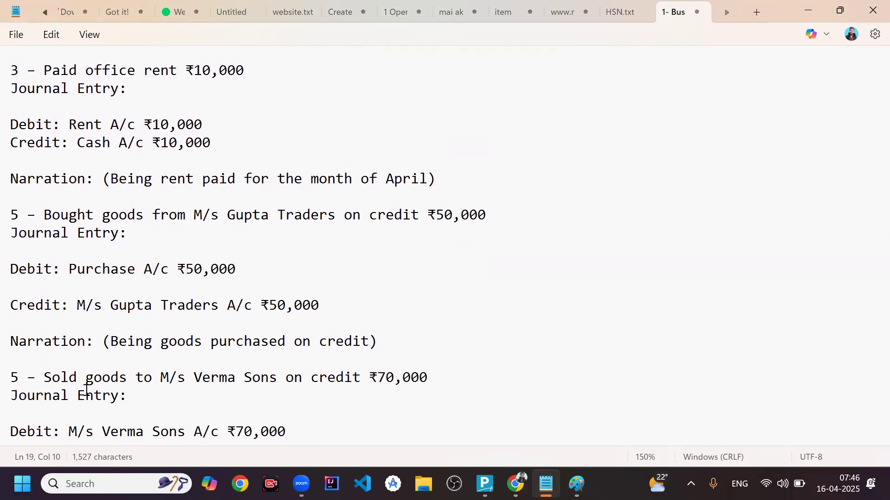
{"action": "key", "text": "alt+Tab"}
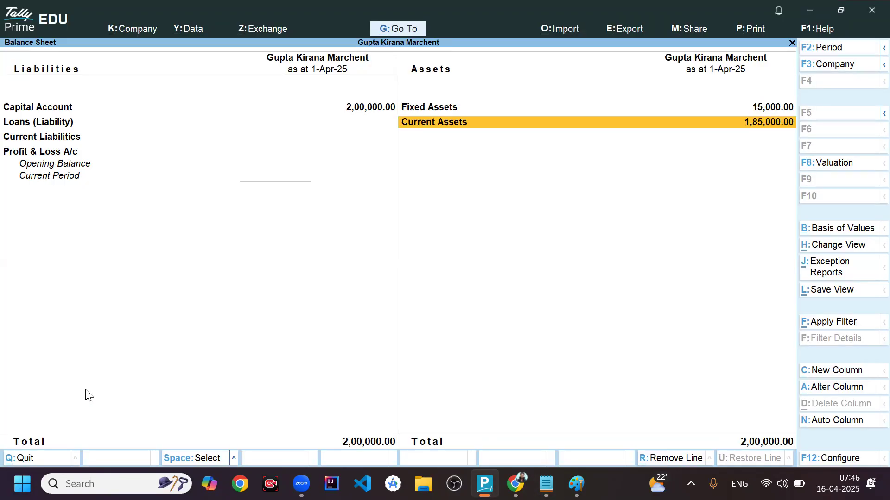
{"action": "key", "text": "Escape"}
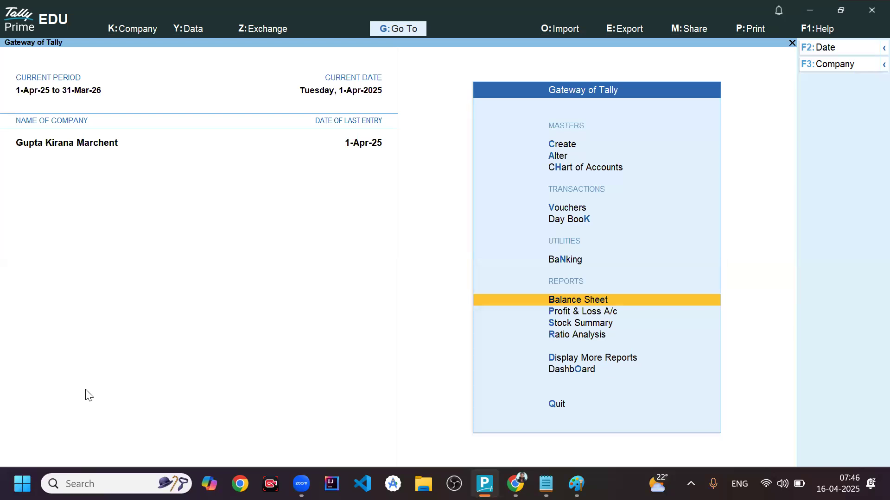
{"action": "key", "text": "alt+Tab"}
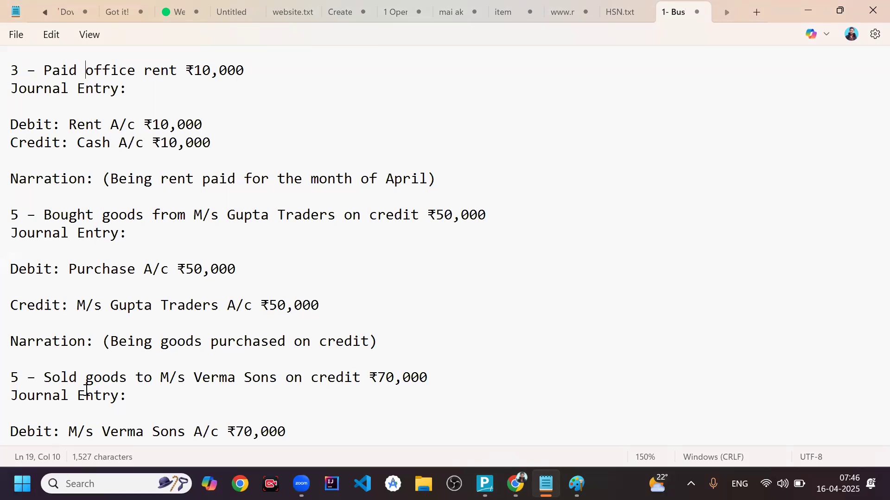
{"action": "key", "text": "alt+Tab"}
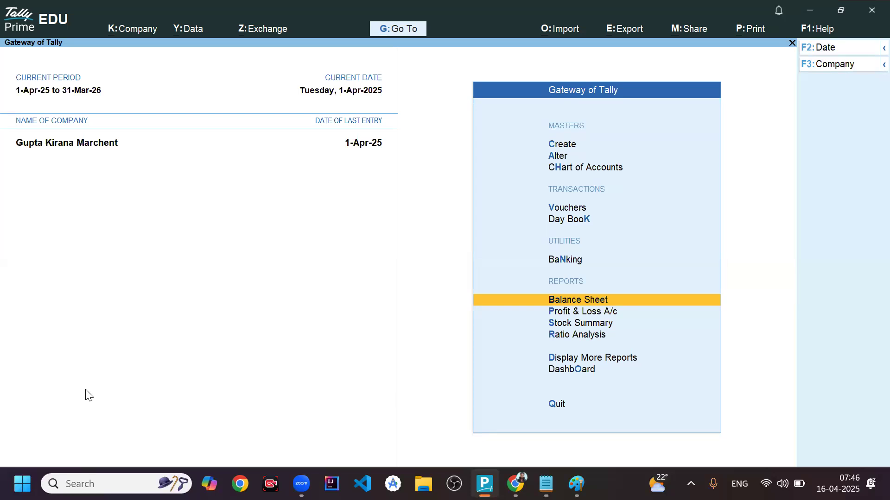
- Open a new journal voucher for the office rent payment
{"action": "key", "text": "Up"}
{"action": "key", "text": "Up"}
{"action": "key", "text": "Up"}
{"action": "key", "text": "Return"}
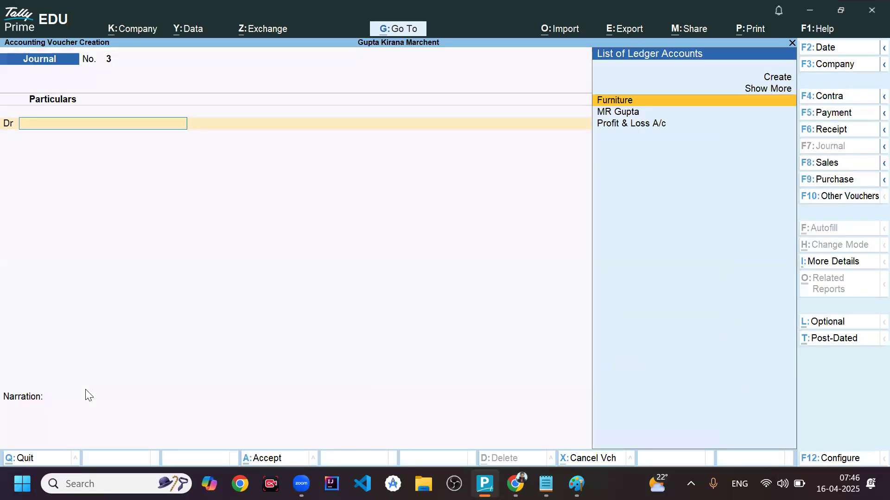
- Start a new ledger from the voucher's debit line and name it Office Rent Paid, without an alias
{"action": "key", "text": "alt+c"}
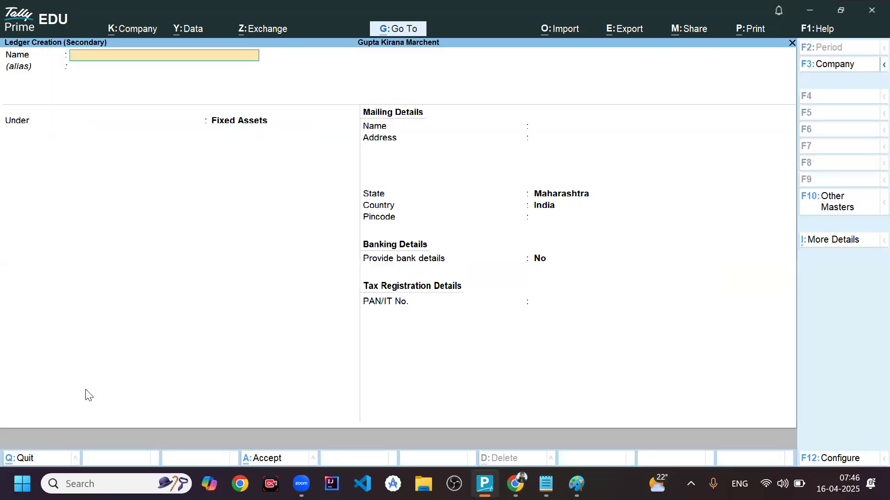
{"action": "type", "text": "Office Rent"}
{"action": "key", "text": "Return"}
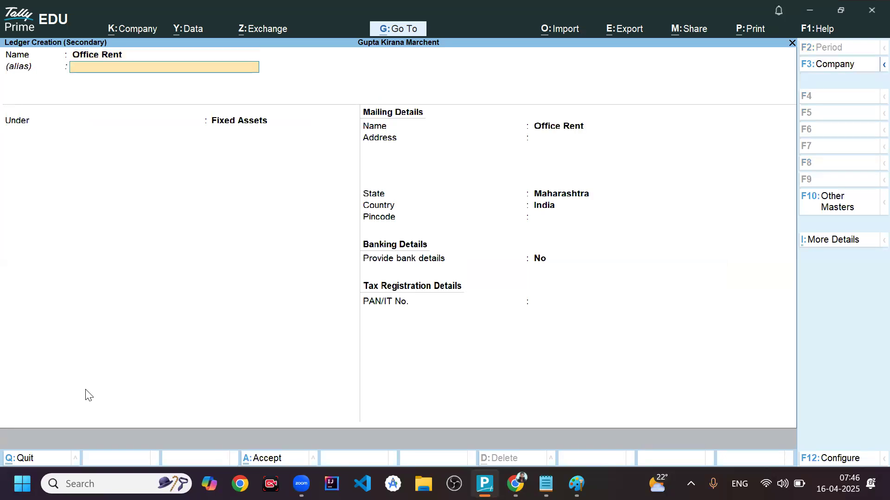
{"action": "key", "text": "BackSpace"}
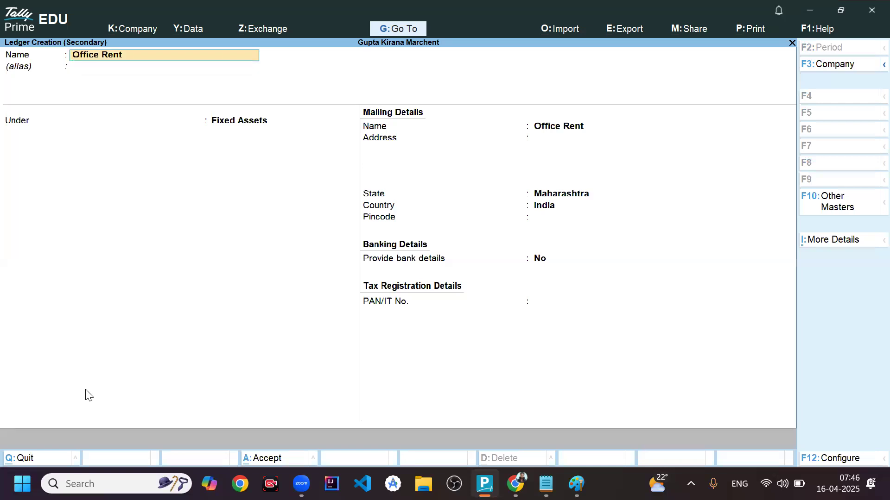
{"action": "type", "text": "Paid"}
{"action": "key", "text": "Return"}
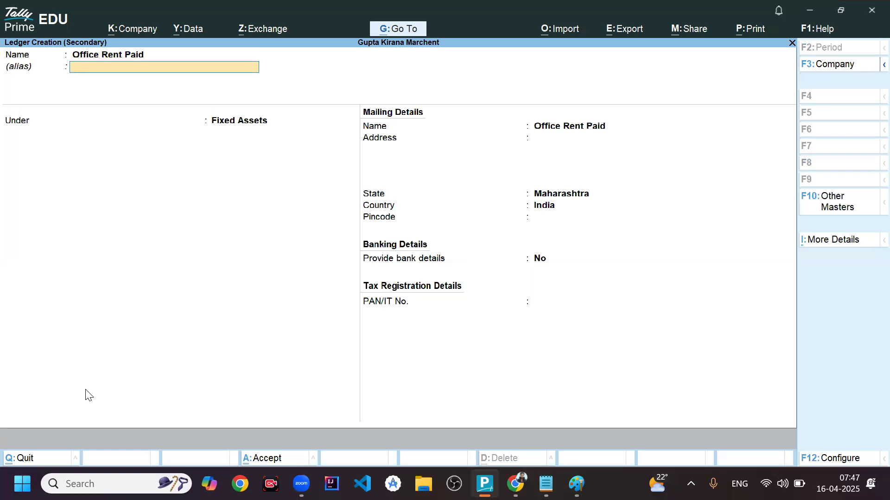
{"action": "key", "text": "Return"}
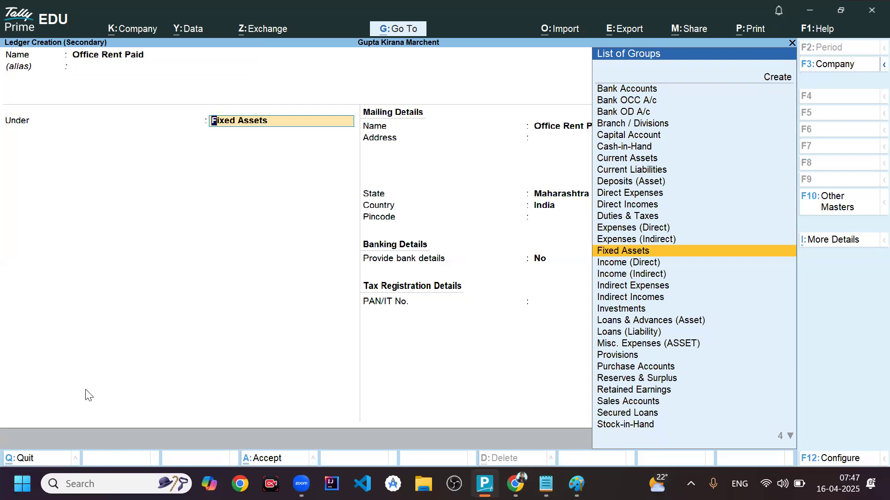
- Place the Office Rent Paid ledger under Indirect Expenses with ledger type Not Applicable, and save it
{"action": "type", "text": "i"}
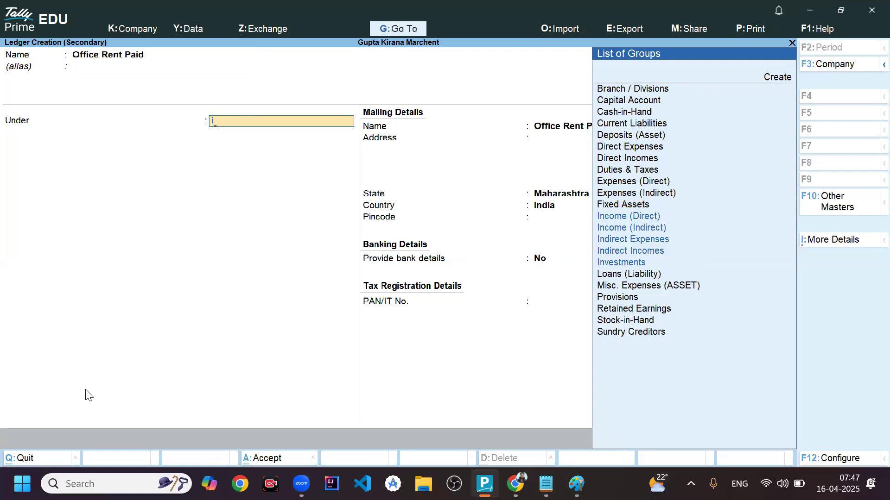
{"action": "key", "text": "Return"}
{"action": "type", "text": "n"}
{"action": "key", "text": "Return"}
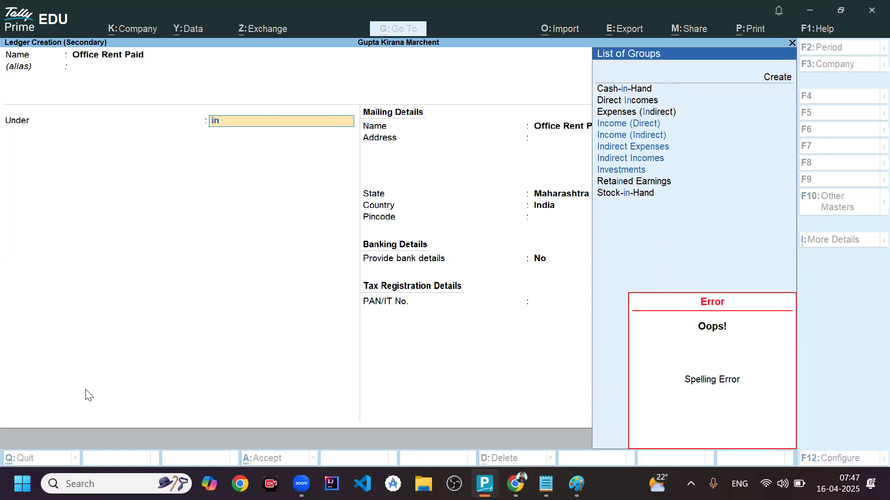
{"action": "type", "text": "d"}
{"action": "key", "text": "Down"}
{"action": "key", "text": "Up"}
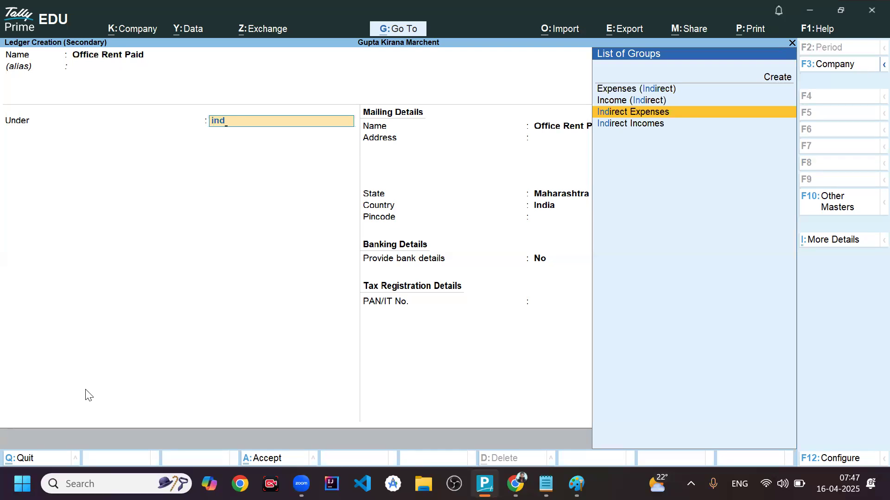
{"action": "key", "text": "Return"}
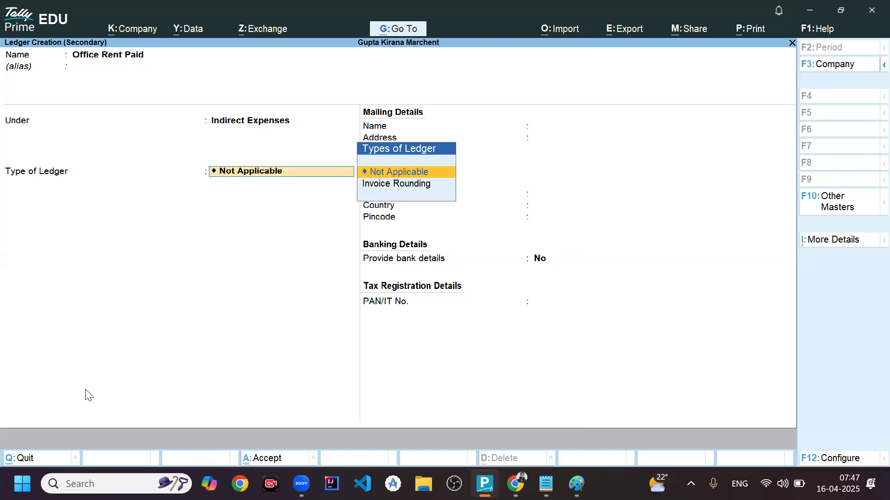
{"action": "key", "text": "Return"}
{"action": "key", "text": "ctrl+a"}
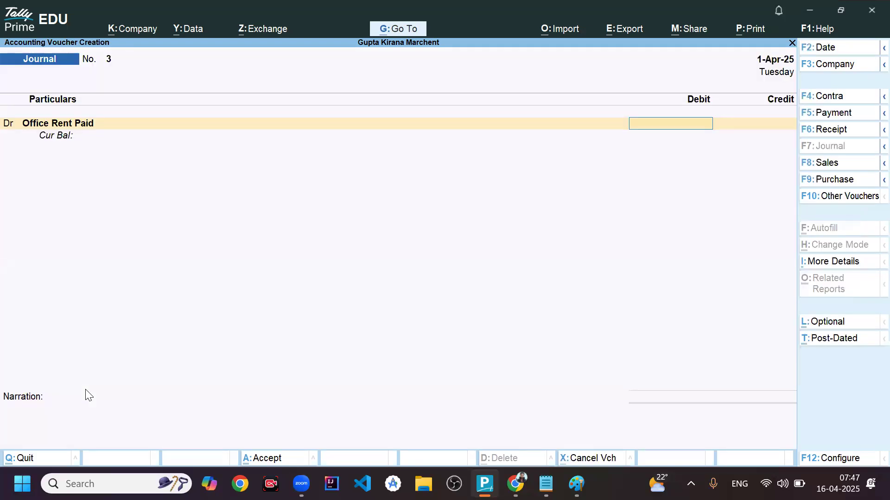
- Debit Office Rent Paid with 10,000, credit Cash with the same amount, and save the journal voucher
{"action": "type", "text": "10,000"}
{"action": "key", "text": "Return"}
{"action": "key", "text": "Return"}
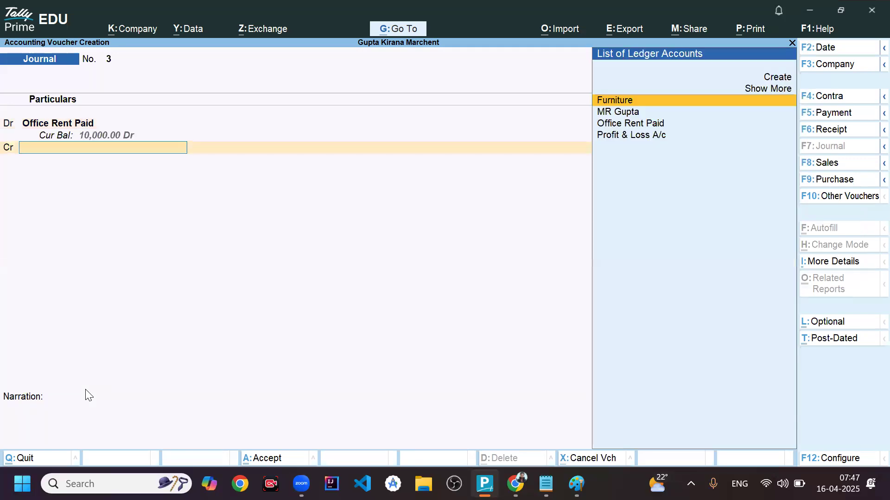
{"action": "type", "text": "Cash"}
{"action": "key", "text": "Return"}
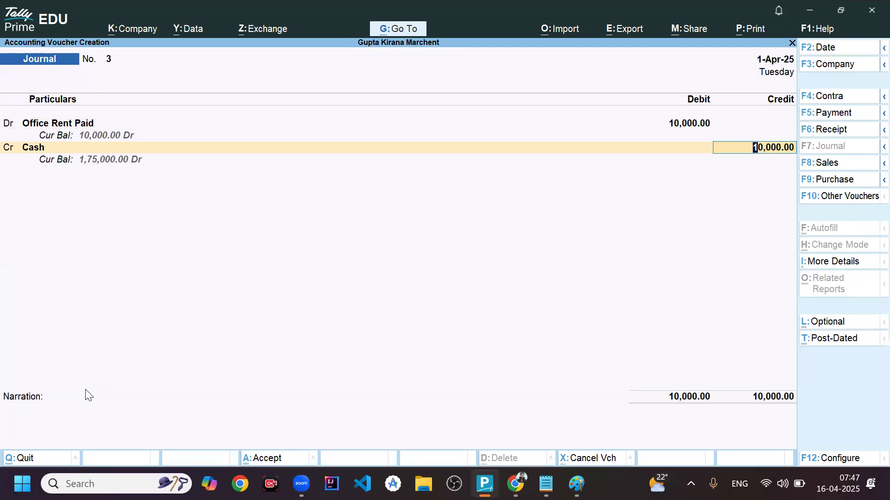
{"action": "key", "text": "ctrl+a"}
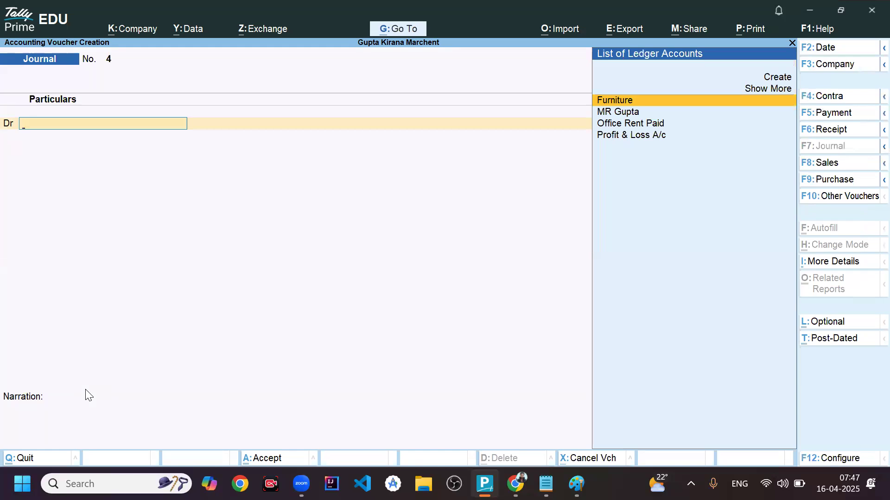
- Leave voucher entry and open the Balance Sheet report
{"action": "key", "text": "Escape"}
{"action": "key", "text": "Return"}
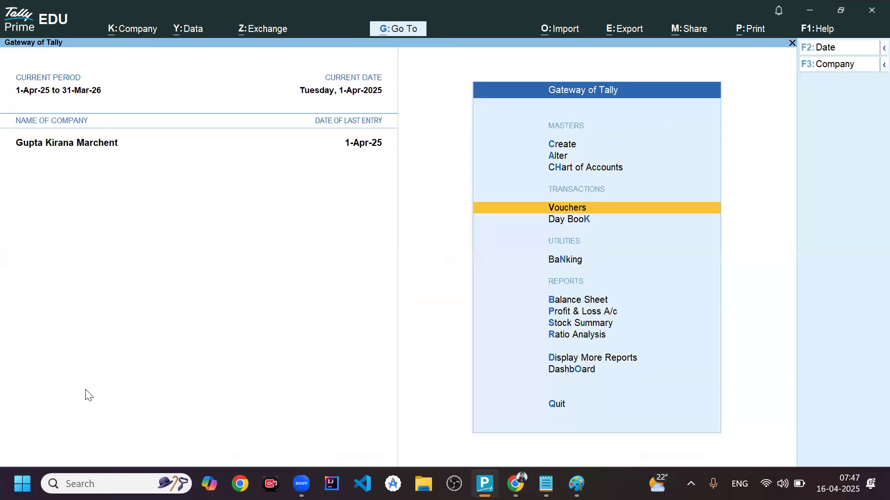
{"action": "key", "text": "Down"}
{"action": "key", "text": "Down"}
{"action": "key", "text": "Down"}
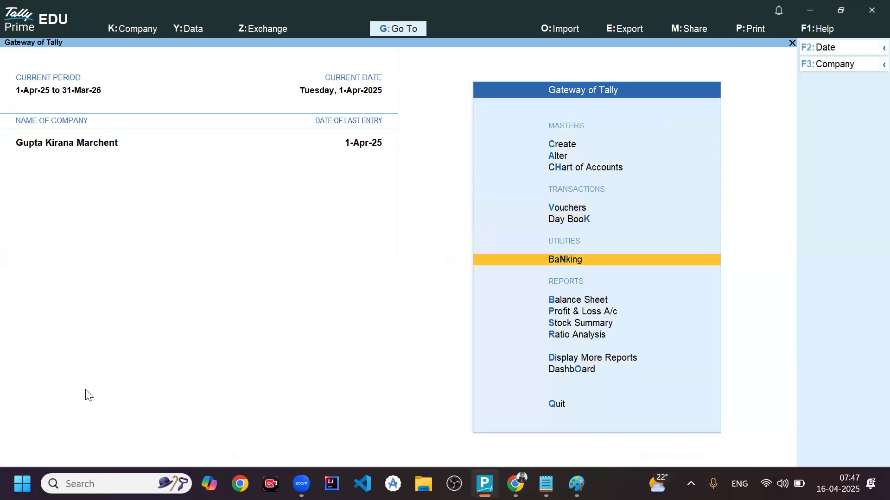
{"action": "key", "text": "Return"}
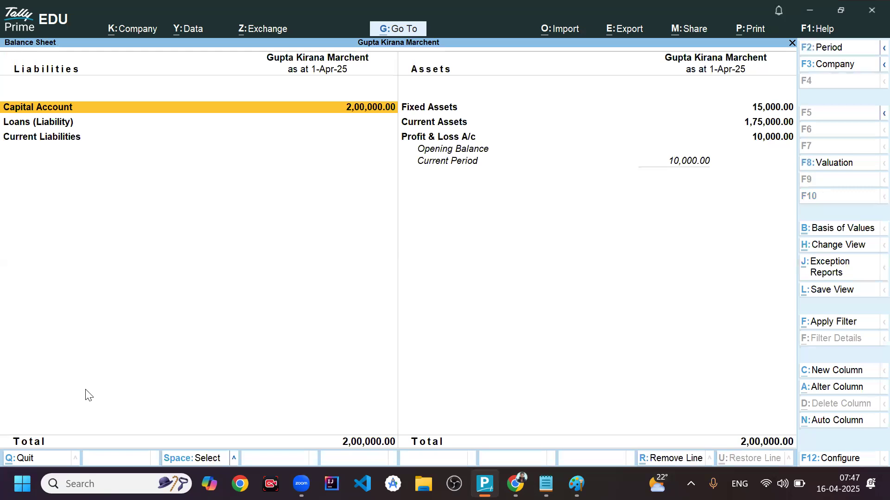
- Examine the Current Assets breakdown and the Capital Account breakdown, returning to the Balance Sheet after each
{"action": "key", "text": "Right"}
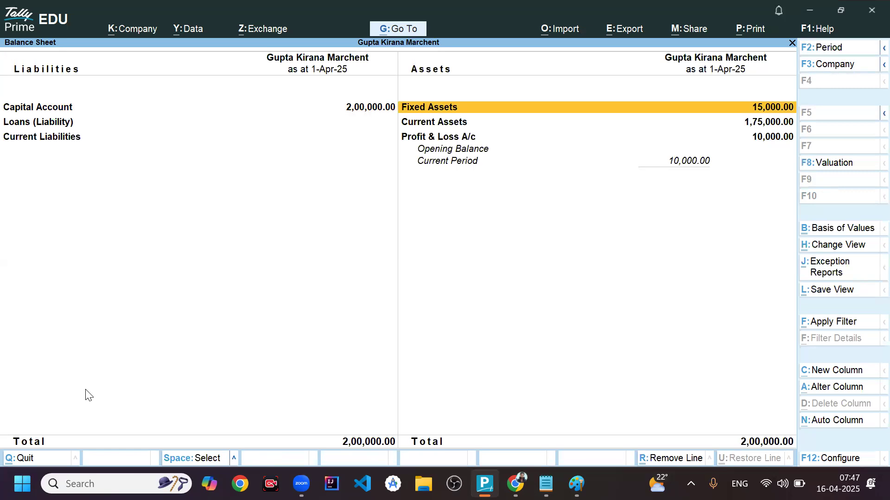
{"action": "key", "text": "Down"}
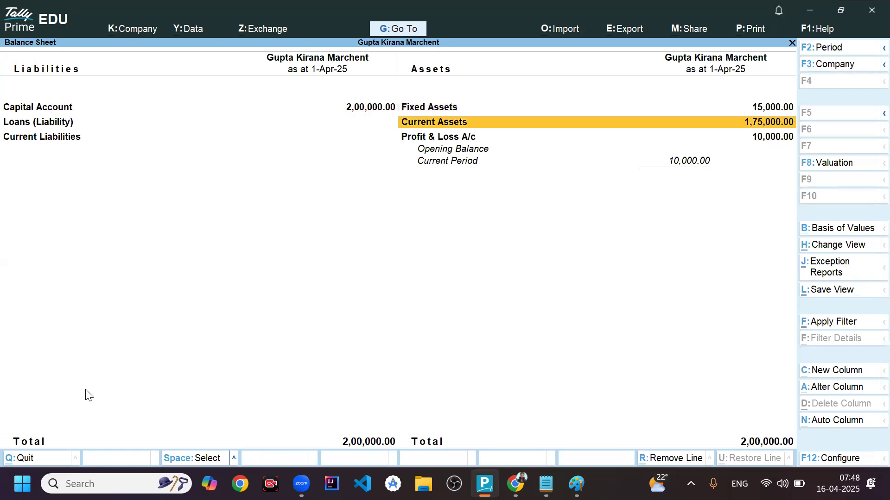
{"action": "key", "text": "Return"}
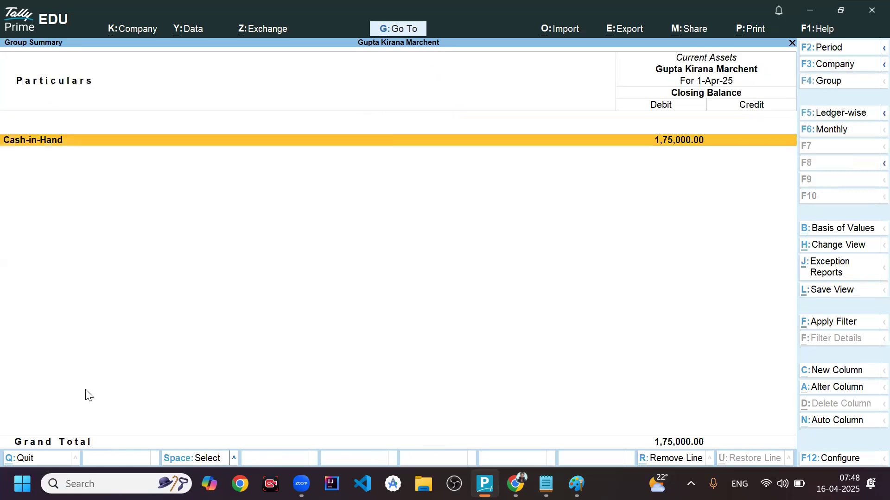
{"action": "key", "text": "Escape"}
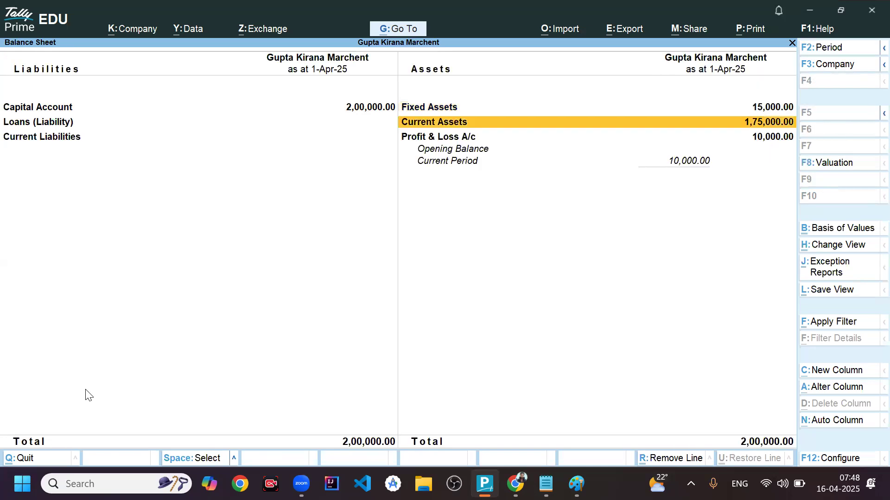
{"action": "key", "text": "Left"}
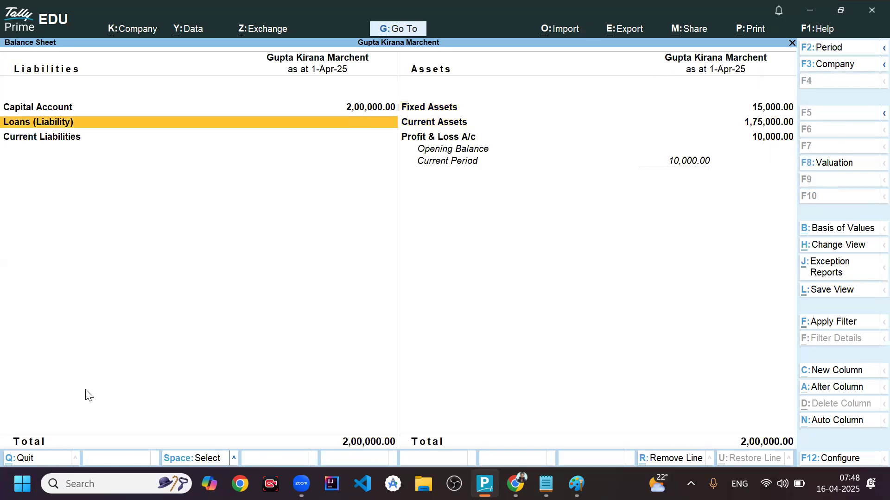
{"action": "key", "text": "Up"}
{"action": "key", "text": "Return"}
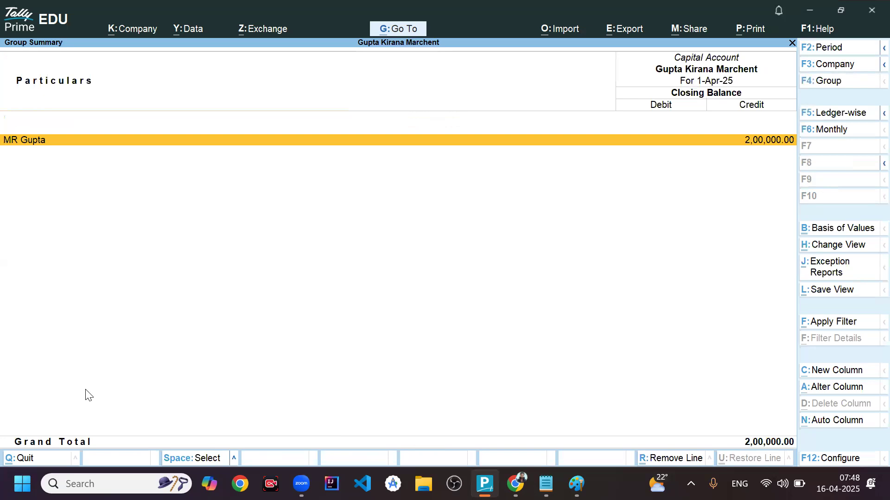
{"action": "key", "text": "Escape"}
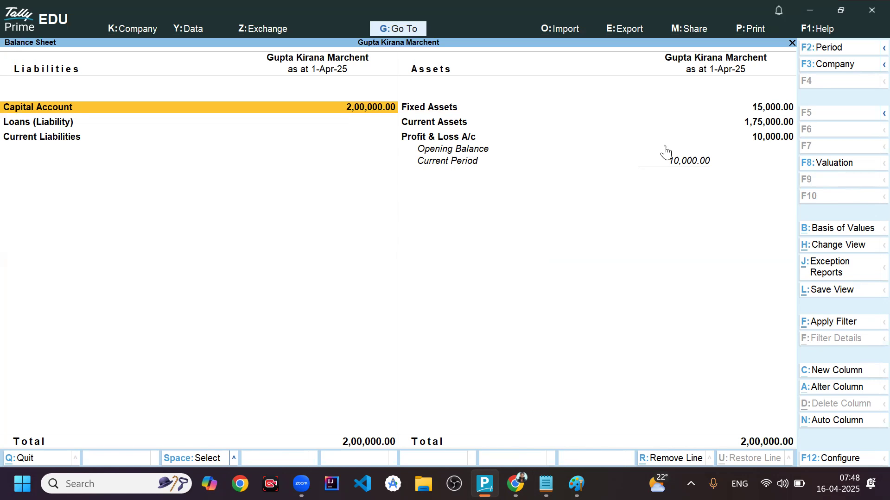
- Drill into Profit & Loss A/c from the Balance Sheet to examine the office rent's effect, and return to the Gateway of Tally
{"action": "left_click", "coordinate": [469, 140]}
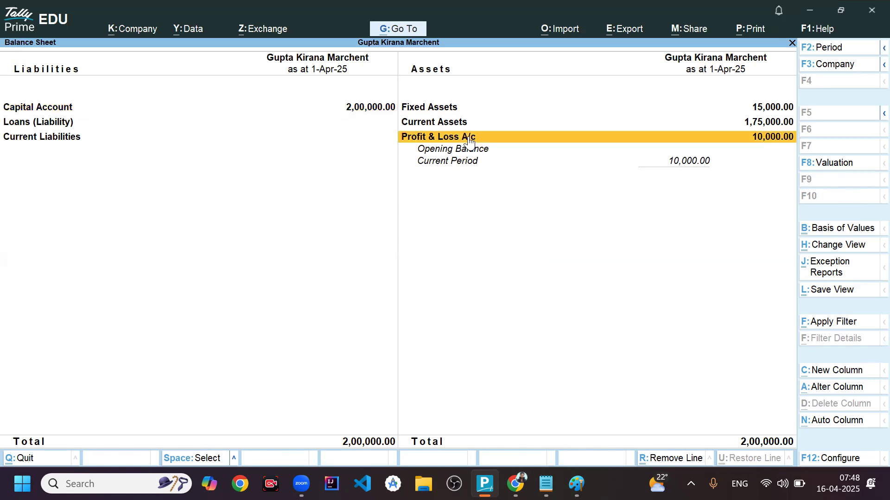
{"action": "left_click", "coordinate": [469, 141]}
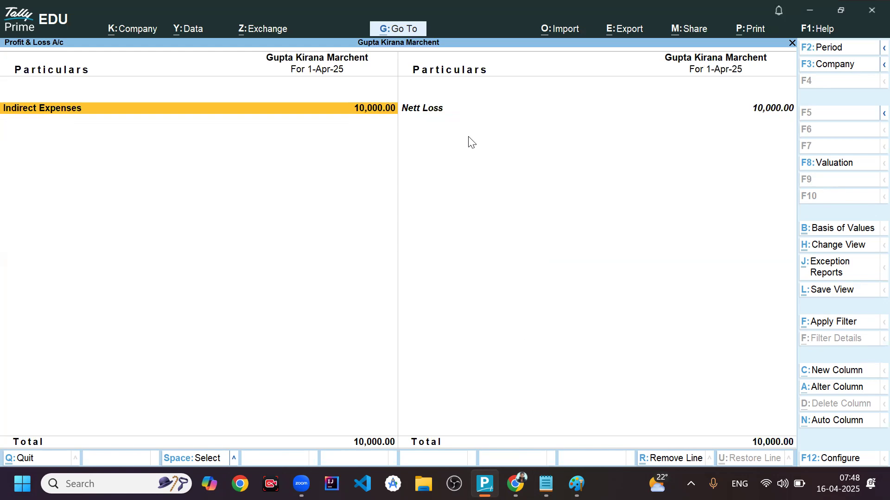
{"action": "key", "text": "Escape"}
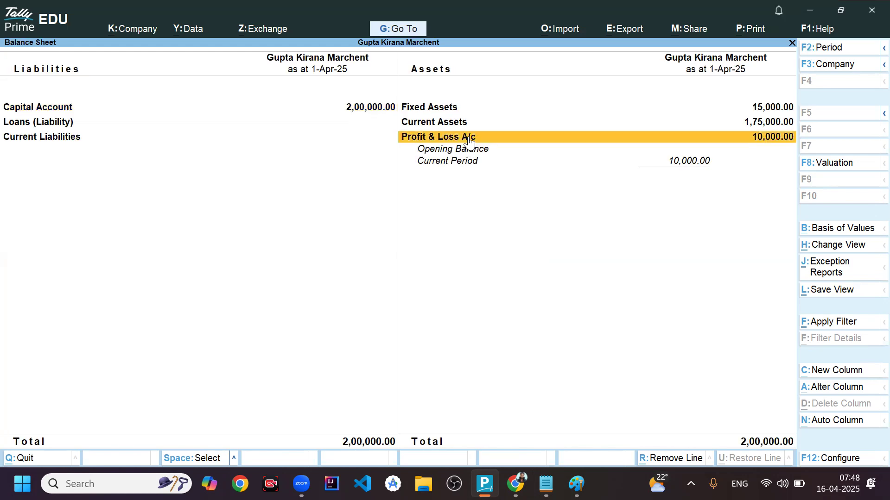
{"action": "key", "text": "Escape"}
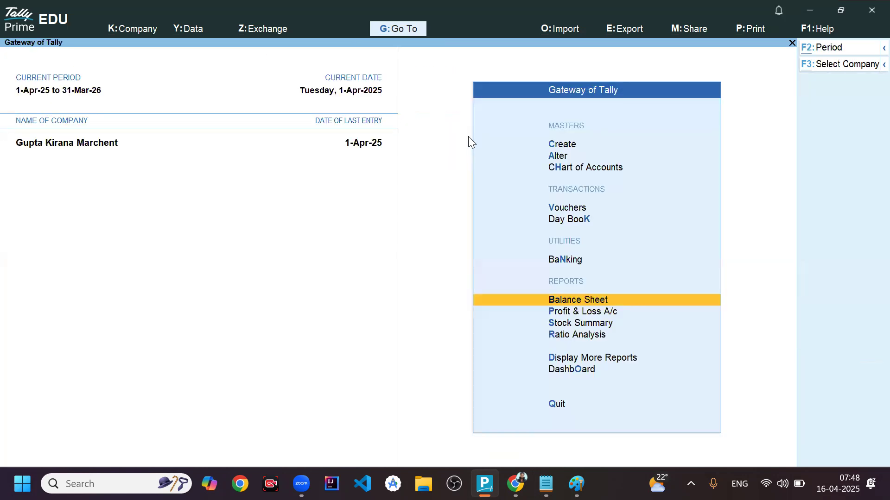
- Read the credit purchase of goods transaction in Notepad, switch back to TallyPrime and open a new journal voucher
{"action": "key", "text": "alt+Tab"}
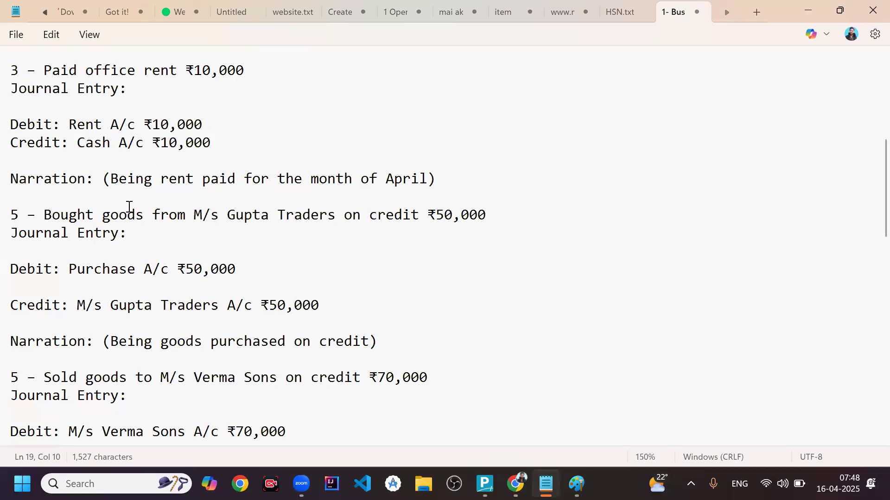
{"action": "left_click", "coordinate": [147, 225]}
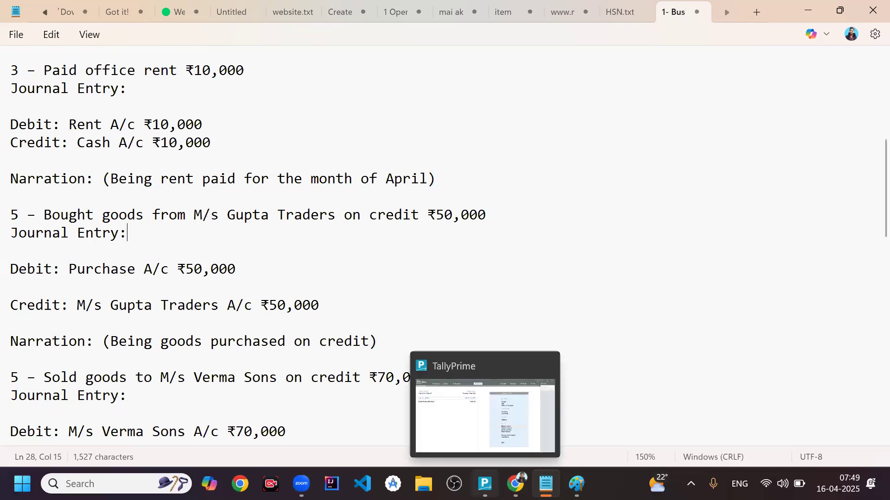
{"action": "left_click", "coordinate": [484, 483]}
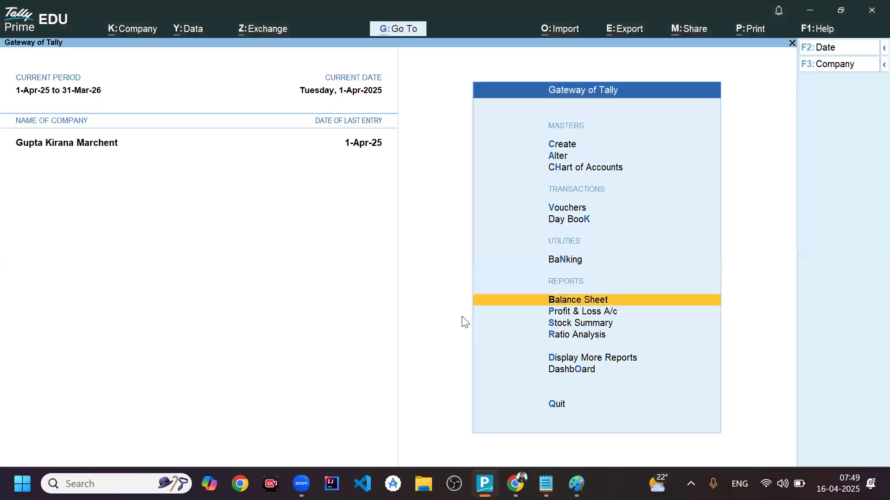
{"action": "left_click", "coordinate": [564, 209]}
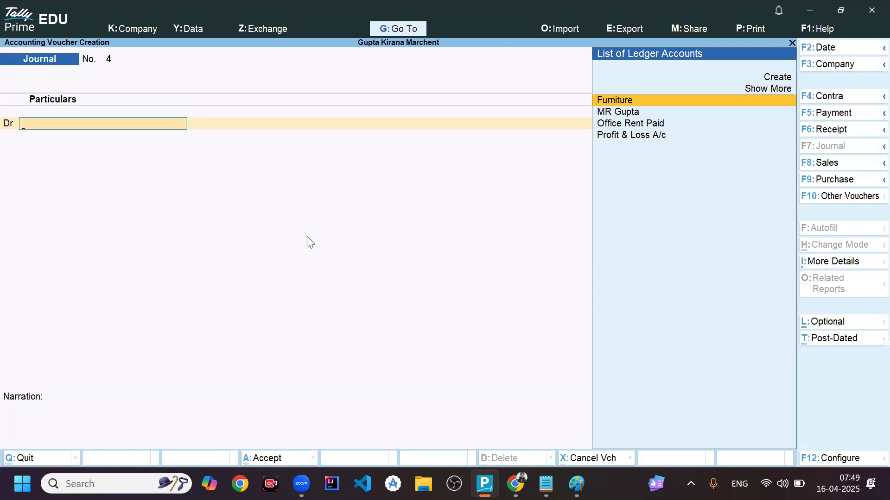
- Create a new ledger for the journal's debit line and name it Goods A/c, leaving the alias blank
{"action": "key", "text": "alt+c"}
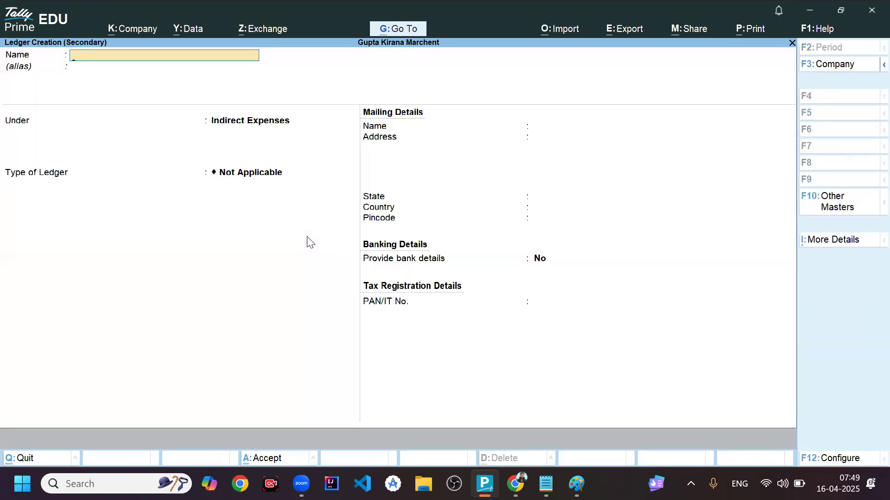
{"action": "type", "text": "Goods A/c"}
{"action": "key", "text": "Return"}
{"action": "key", "text": "Return"}
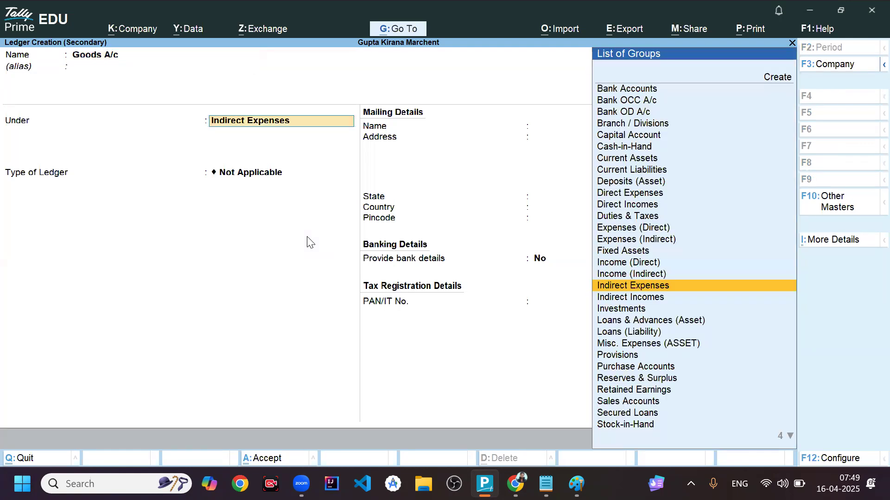
- Place the Goods A/c ledger under the Current Assets group and save it into the debit line
{"action": "type", "text": "Cure"}
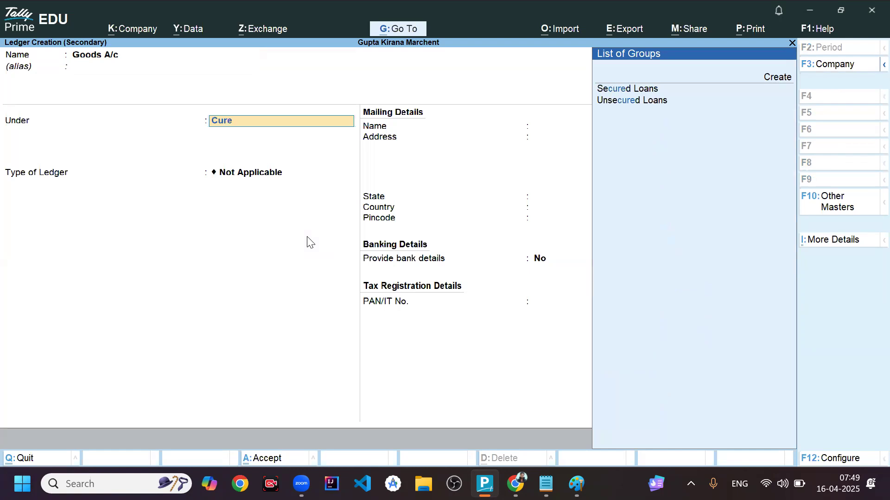
{"action": "key", "text": "BackSpace"}
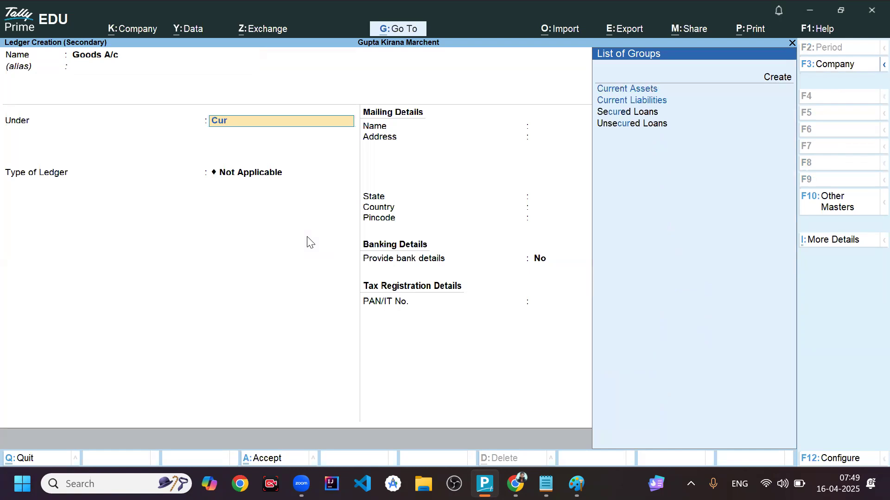
{"action": "type", "text": "rr"}
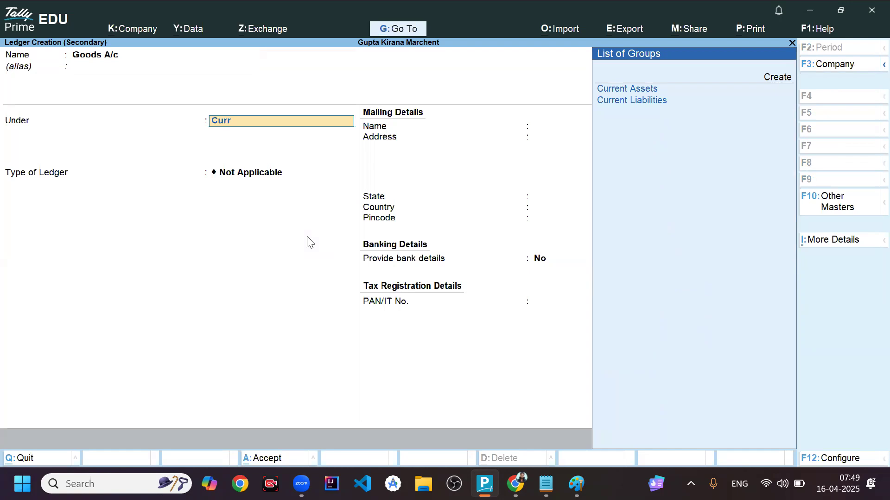
{"action": "key", "text": "Down"}
{"action": "key", "text": "Up"}
{"action": "key", "text": "Return"}
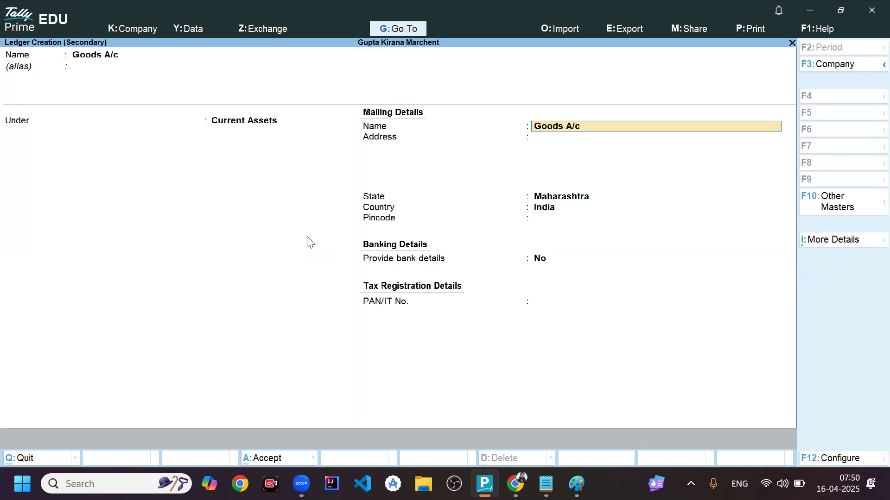
{"action": "key", "text": "ctrl"}
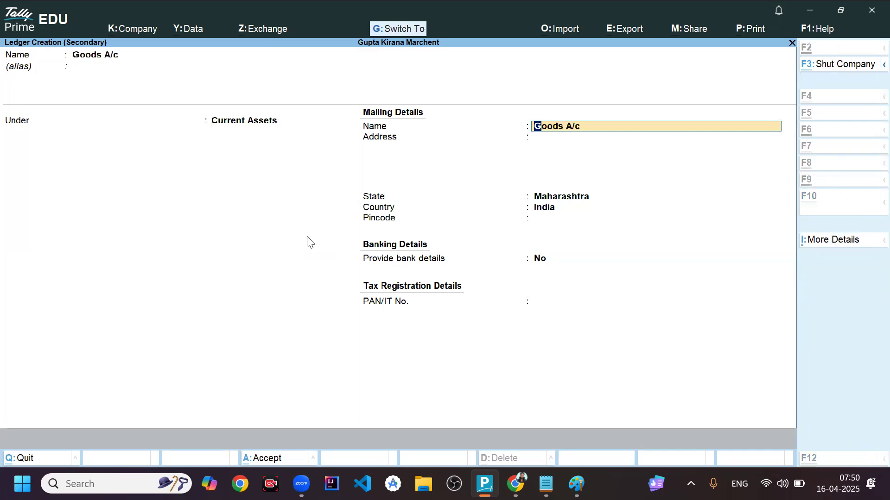
{"action": "key", "text": "ctrl+a"}
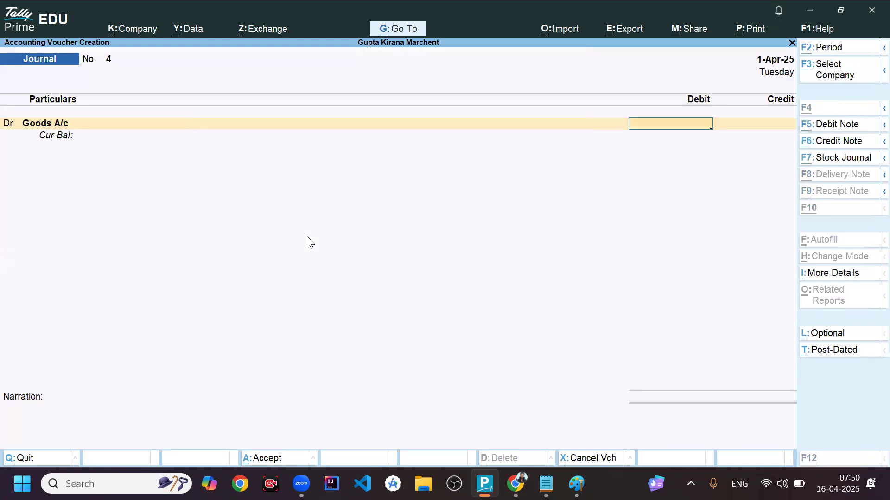
- Check the purchase amount in Notepad, return to TallyPrime and debit Goods A/c with 50,000
{"action": "key", "text": "alt+Tab"}
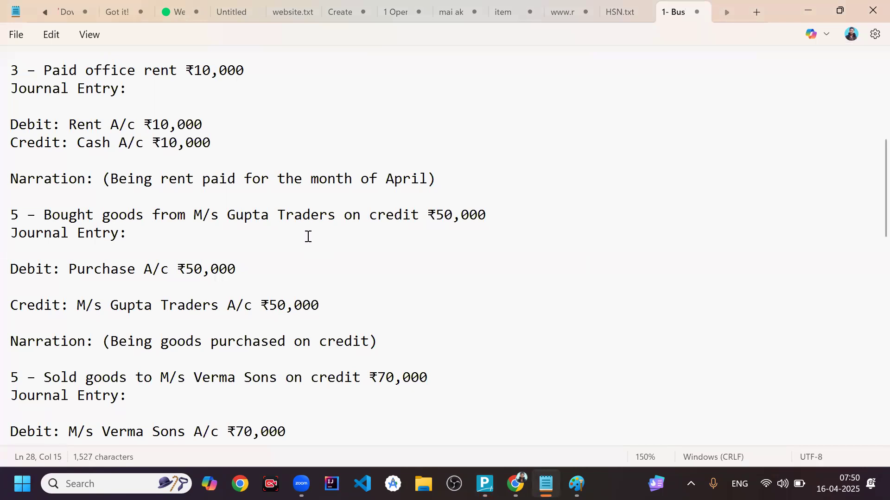
{"action": "key", "text": "alt+Tab"}
{"action": "type", "text": "5"}
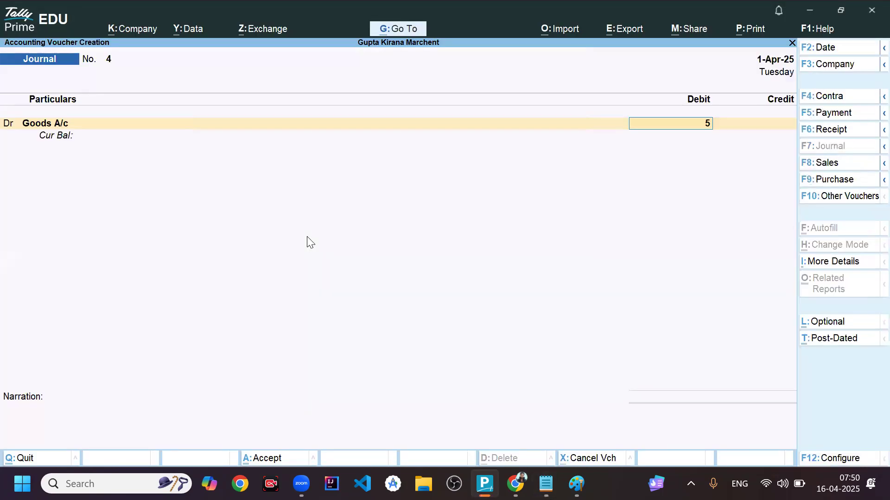
{"action": "type", "text": "0000"}
{"action": "key", "text": "Return"}
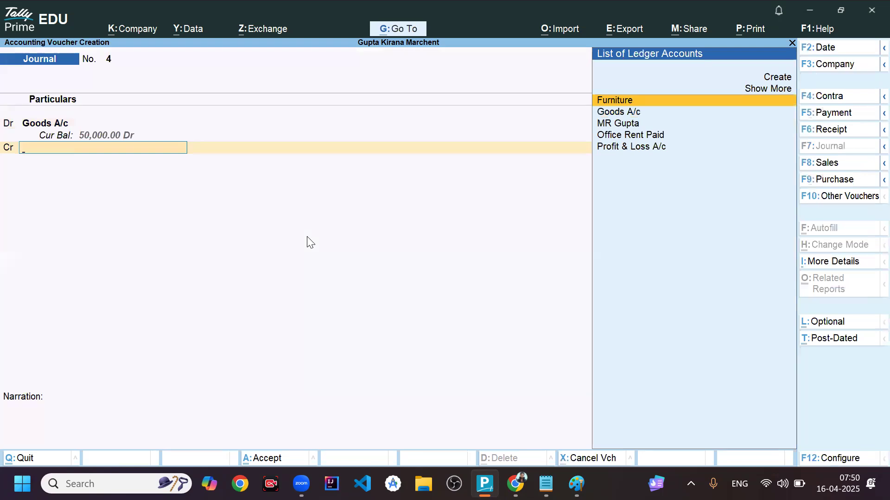
- Copy the supplier name M/s Gupta Traders from Notepad and use it to name a new ledger for TallyPrime's credit line
{"action": "key", "text": "alt+Tab"}
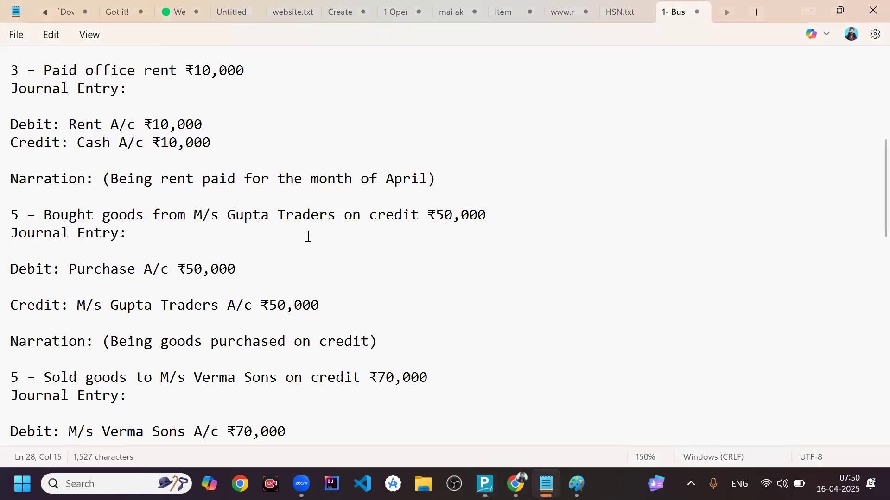
{"action": "left_click_drag", "start_coordinate": [193, 214], "coordinate": [338, 213]}
{"action": "key", "text": "ctrl+c"}
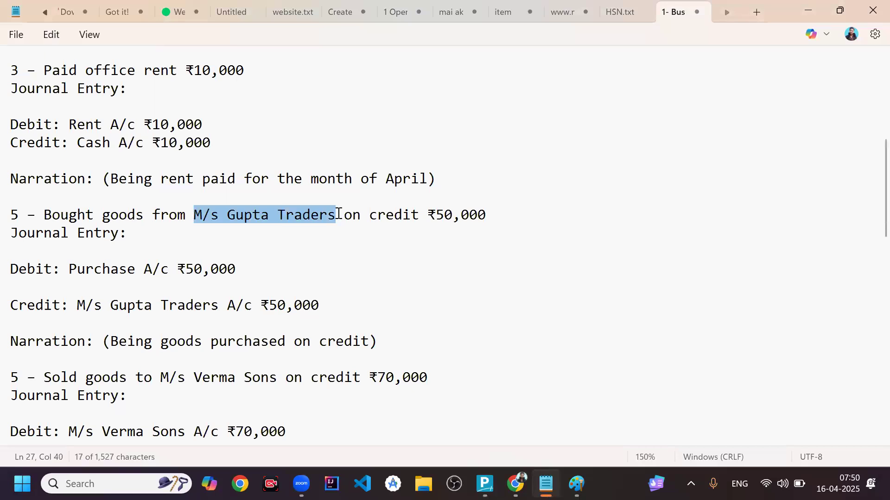
{"action": "key", "text": "alt+Tab"}
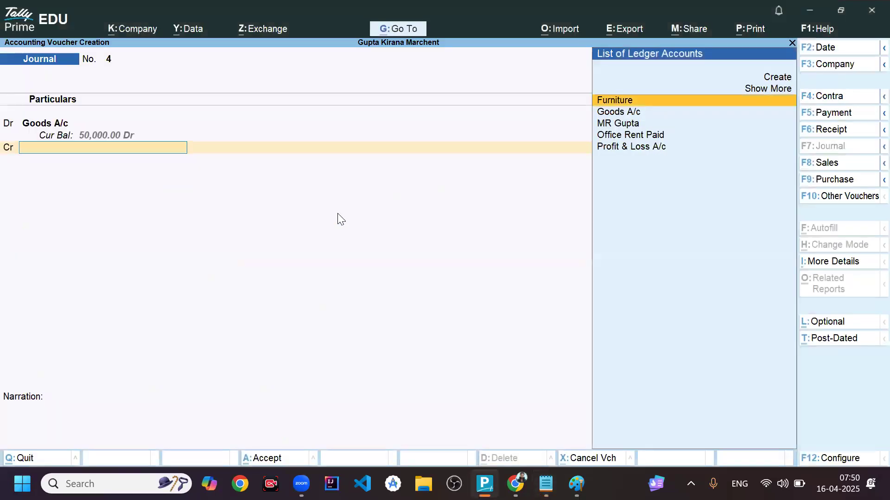
{"action": "key", "text": "Up"}
{"action": "key", "text": "Up"}
{"action": "key", "text": "Return"}
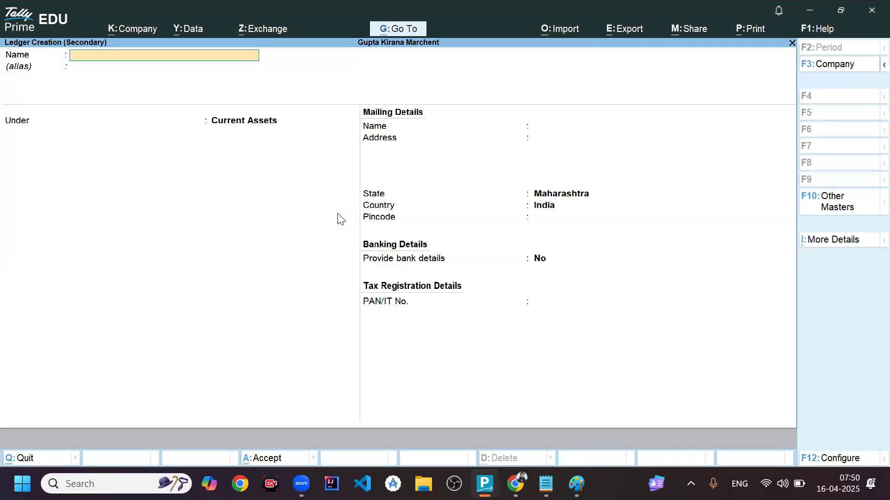
{"action": "key", "text": "ctrl+v"}
{"action": "key", "text": "Return"}
{"action": "key", "text": "Return"}
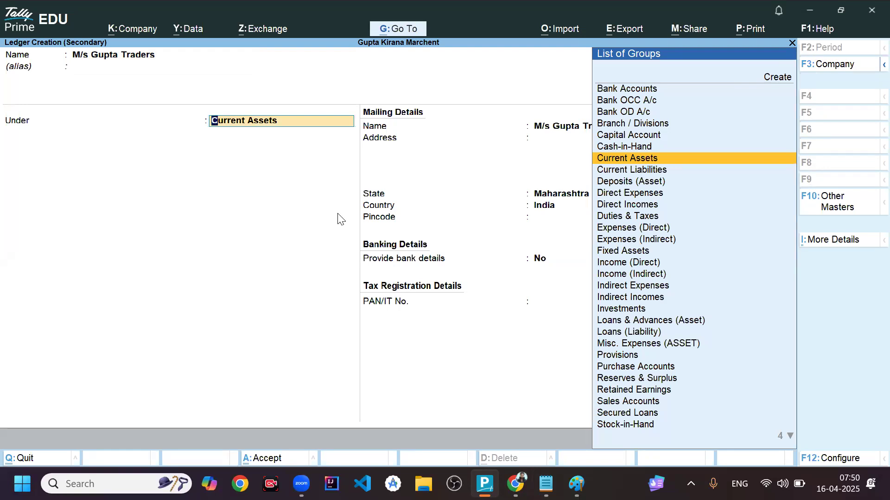
- Place the M/s Gupta Traders ledger under Sundry Creditors and save it with bill-by-bill balances kept on
{"action": "type", "text": "Cre"}
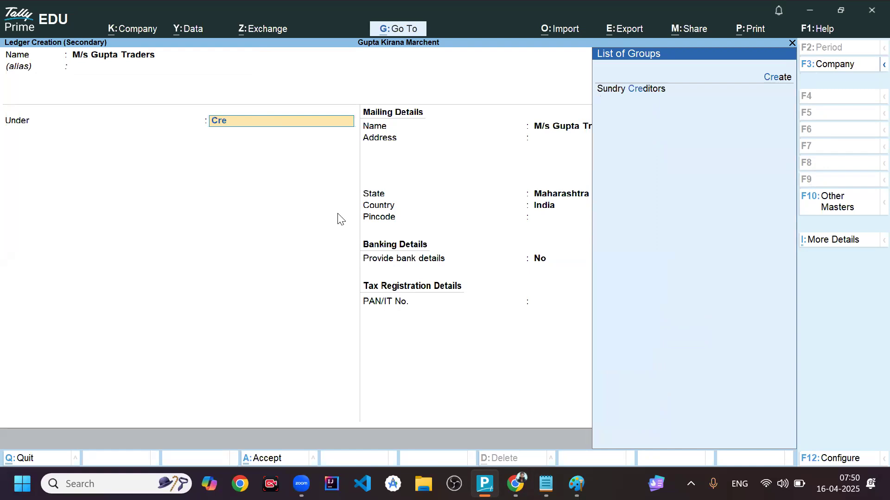
{"action": "key", "text": "Return"}
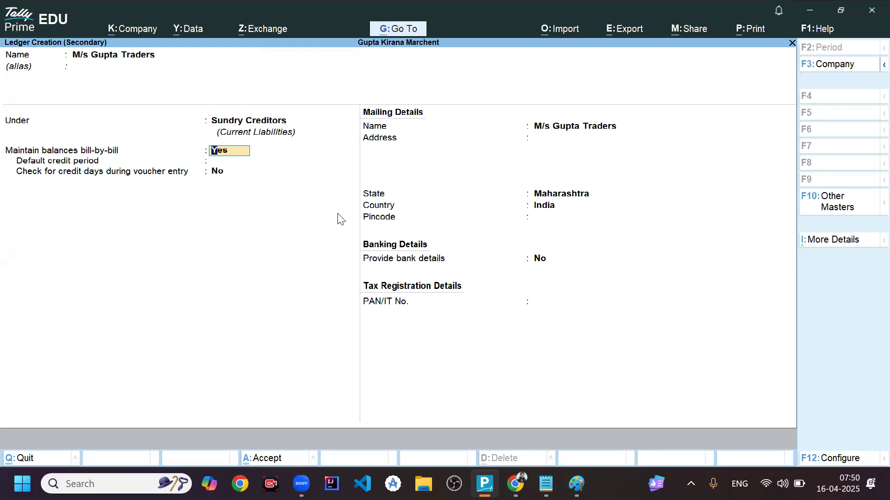
{"action": "key", "text": "ctrl"}
{"action": "key", "text": "ctrl+a"}
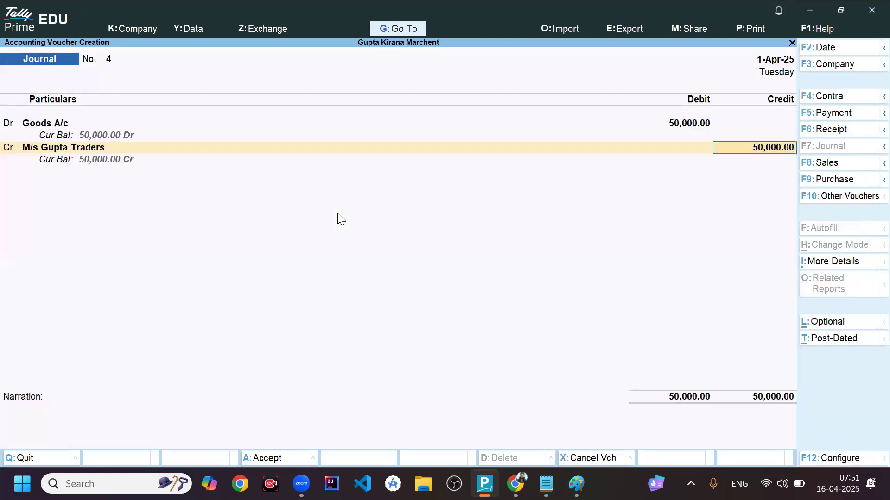
- Credit M/s Gupta Traders with 50,000 as an On Account reference and save the journal voucher without a narration
{"action": "key", "text": "Return"}
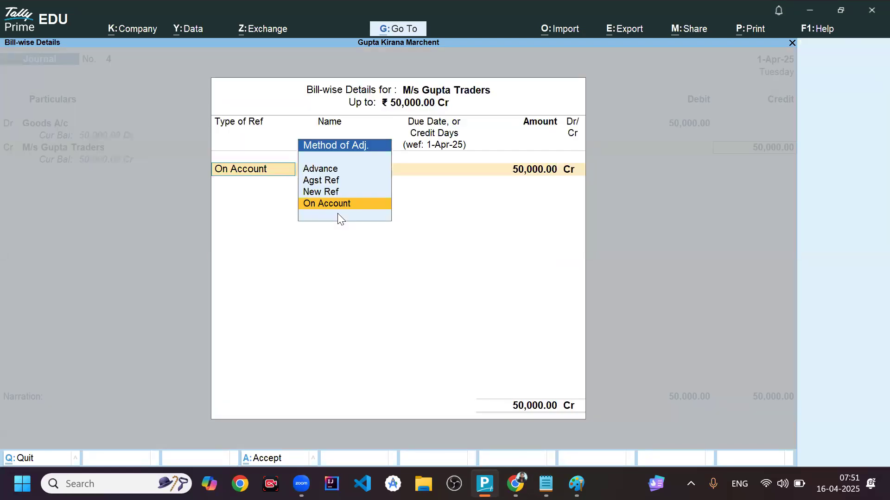
{"action": "key", "text": "Return"}
{"action": "key", "text": "Return"}
{"action": "key", "text": "Return"}
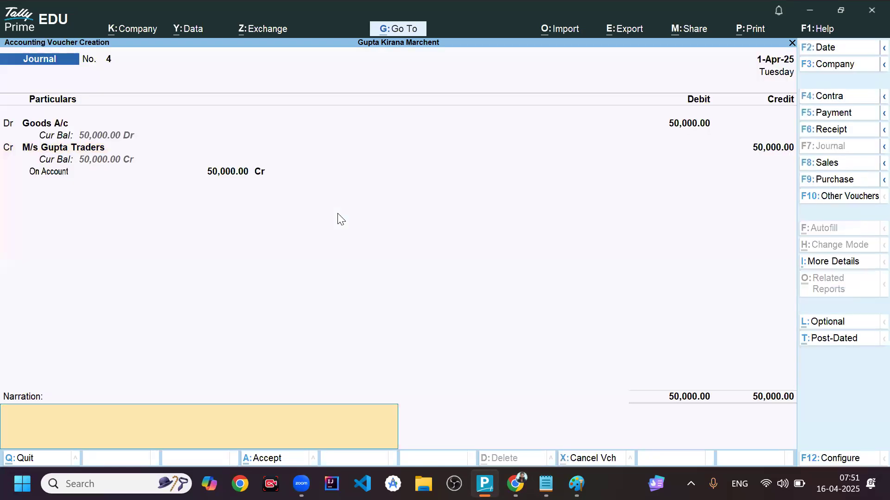
{"action": "key", "text": "Return"}
{"action": "key", "text": "Return"}
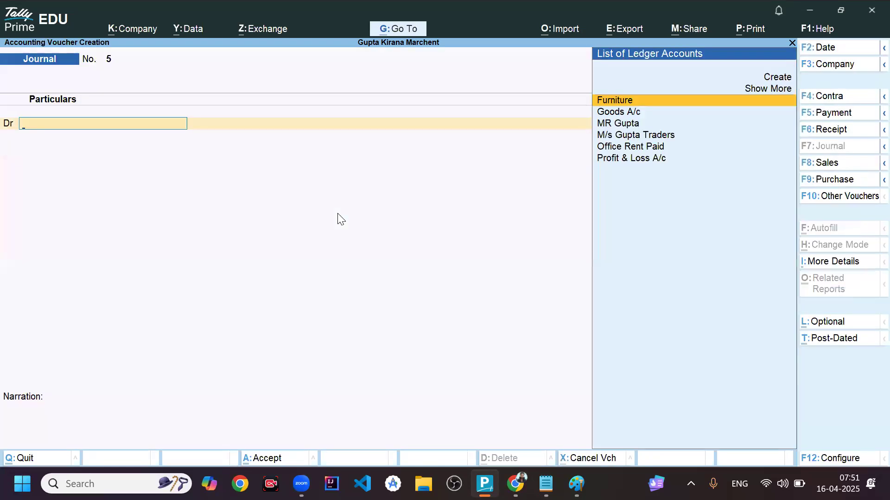
- Leave voucher creation and open the Balance Sheet from the Gateway of Tally
{"action": "key", "text": "Escape"}
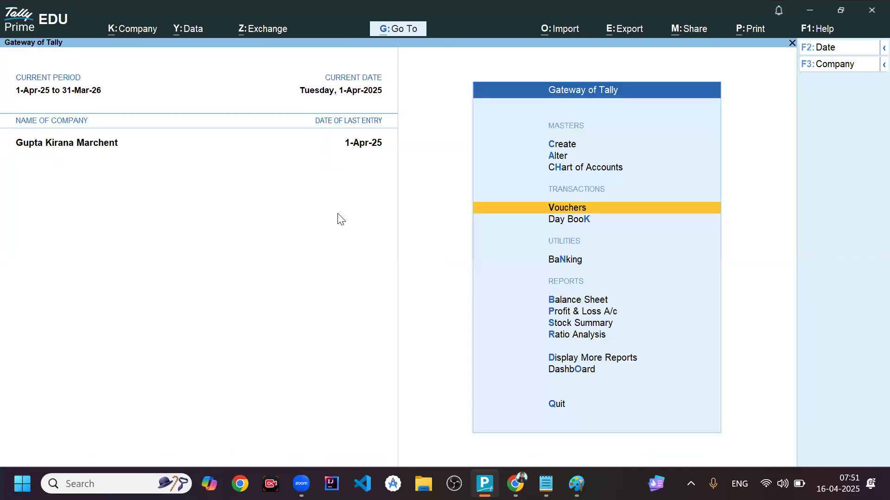
{"action": "key", "text": "Down"}
{"action": "key", "text": "Down"}
{"action": "key", "text": "Down"}
{"action": "key", "text": "Return"}
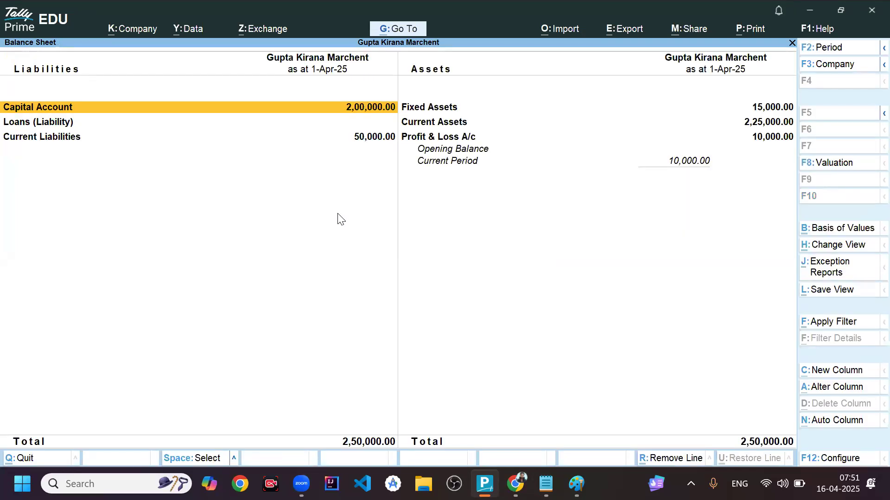
- Drill into Current Assets to examine the Cash-in-Hand and Goods A/c balances, and return to the Balance Sheet
{"action": "key", "text": "Right"}
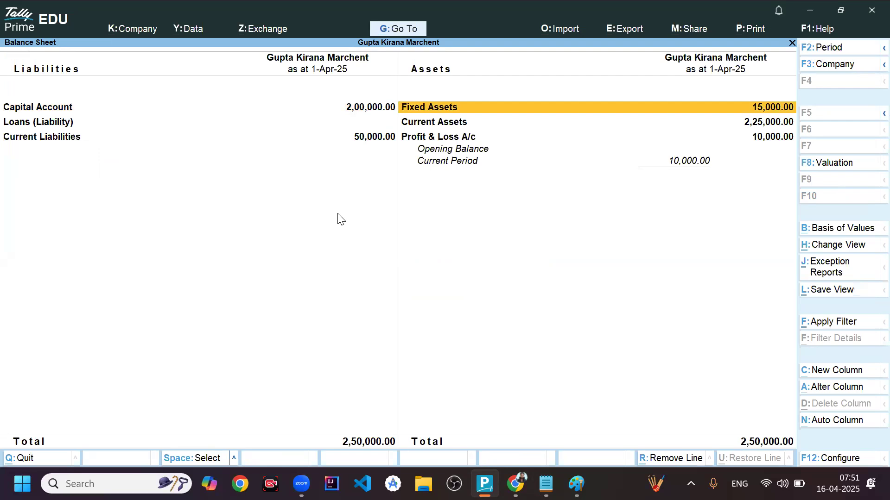
{"action": "key", "text": "Down"}
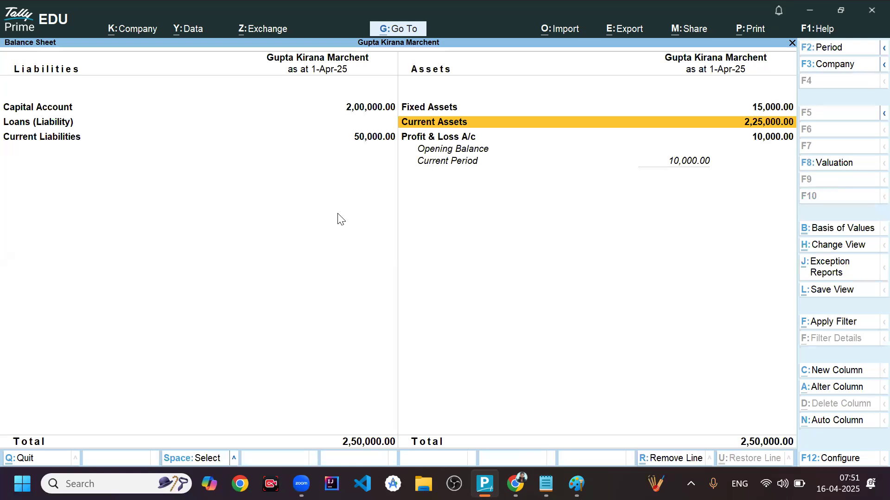
{"action": "key", "text": "Return"}
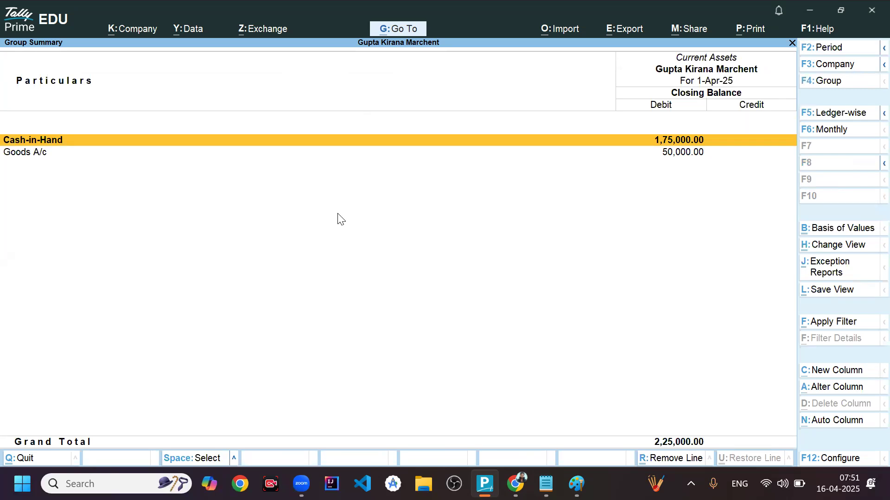
{"action": "key", "text": "Down"}
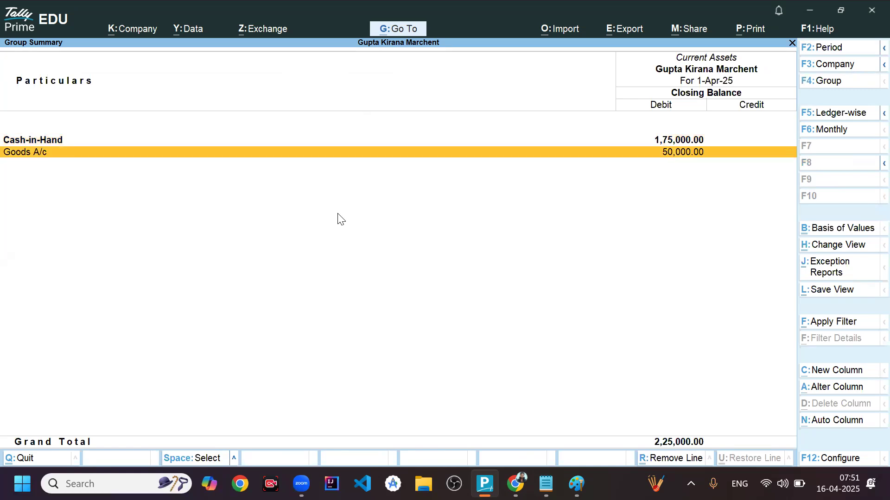
{"action": "key", "text": "Up"}
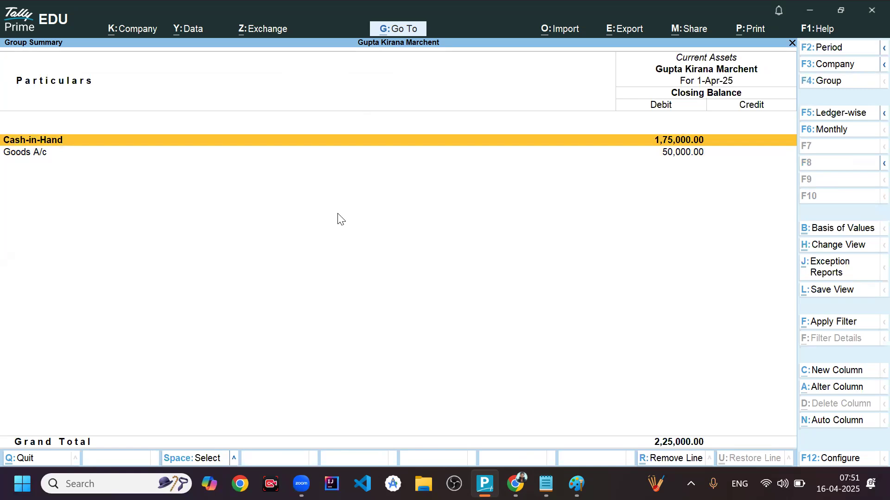
{"action": "key", "text": "Escape"}
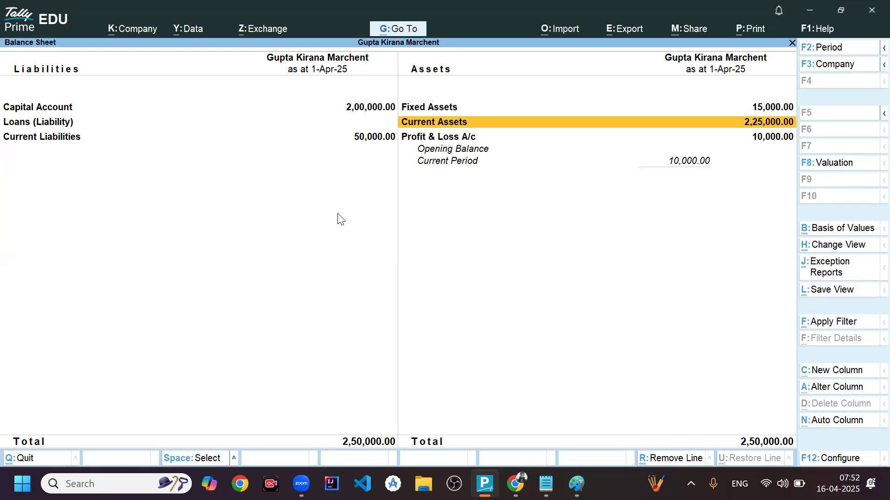
- Drill through Current Liabilities into Sundry Creditors to examine the supplier's balance, and return to the Balance Sheet
{"action": "key", "text": "Left"}
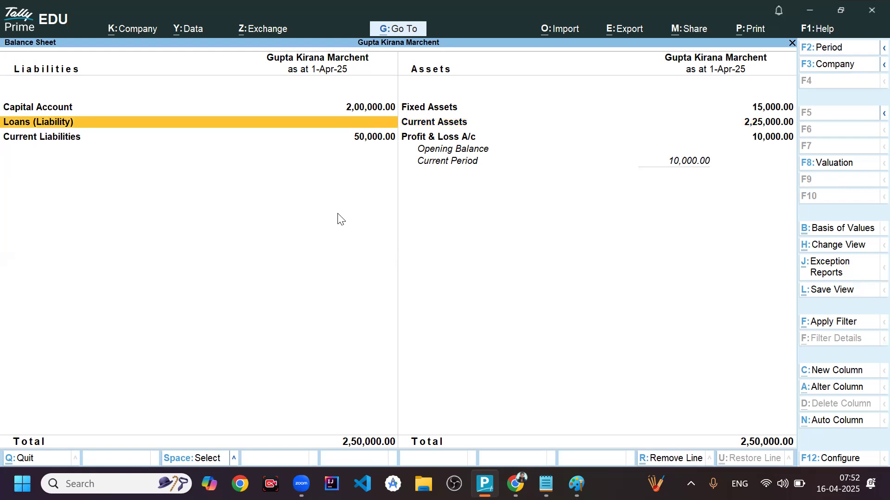
{"action": "key", "text": "Down"}
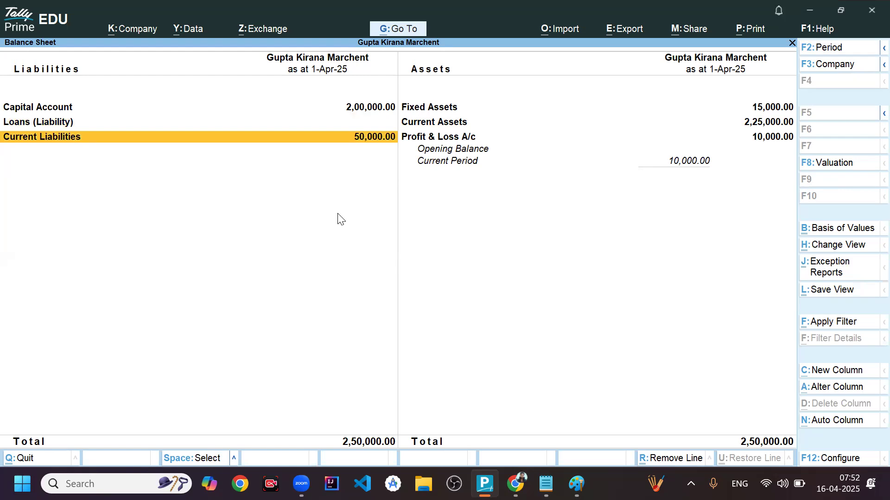
{"action": "key", "text": "Return"}
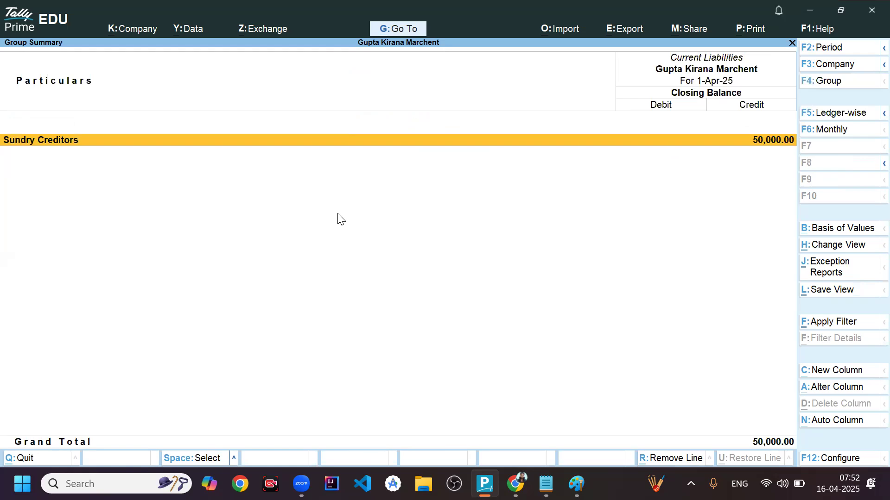
{"action": "key", "text": "Return"}
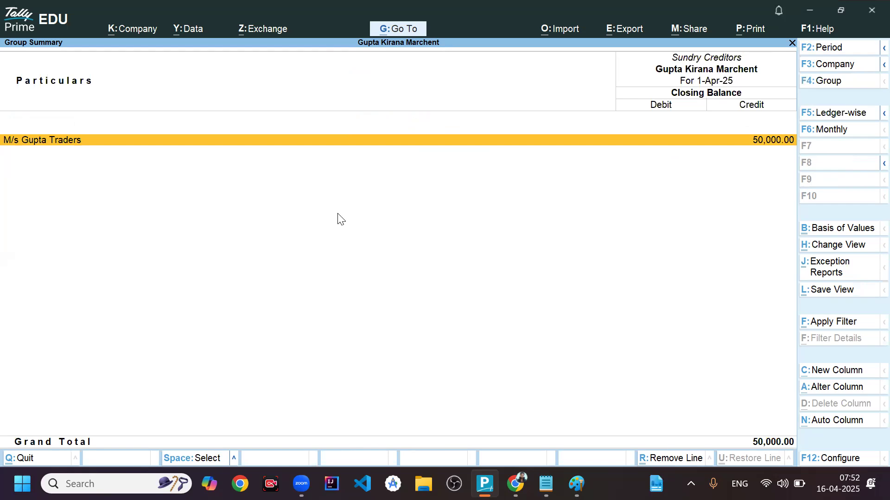
{"action": "key", "text": "Escape"}
{"action": "key", "text": "Escape"}
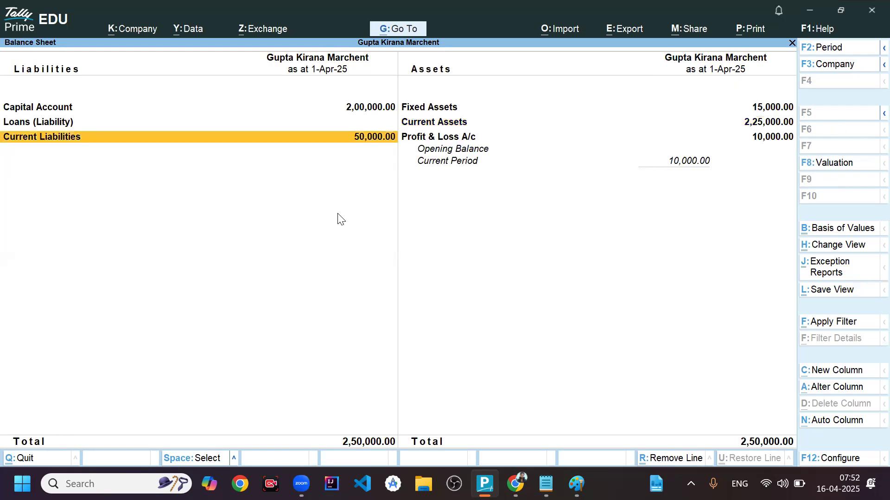
- Switch to the Notepad notes, find the 70,000 credit sale and select the debit account name M/s Verma Sons
{"action": "key", "text": "alt+Tab"}
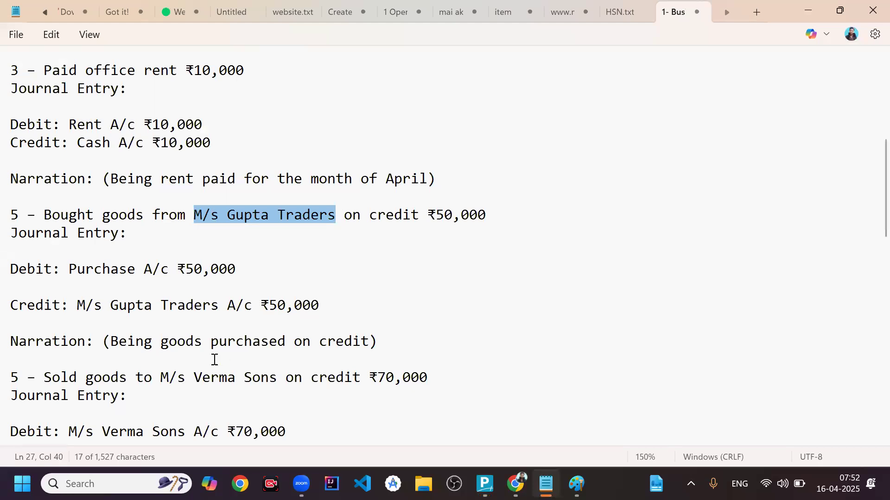
{"action": "left_click", "coordinate": [199, 370]}
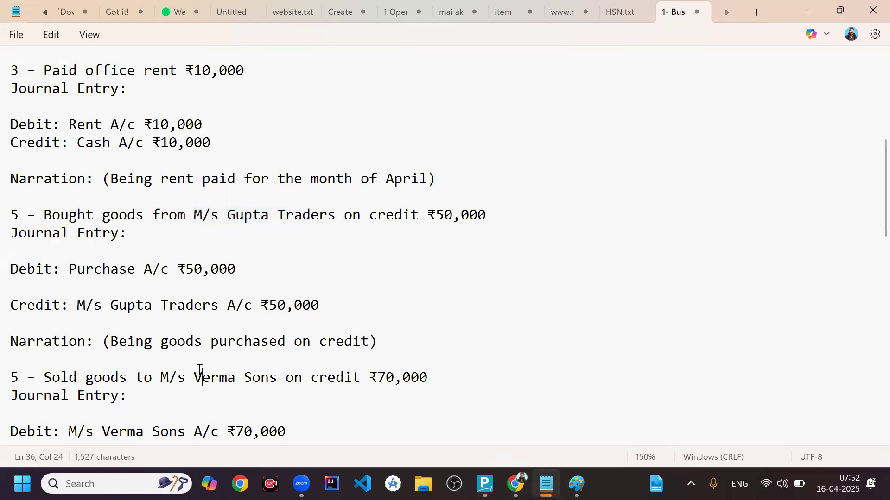
{"action": "scroll", "coordinate": [200, 369], "scroll_direction": "down", "scroll_amount": 5}
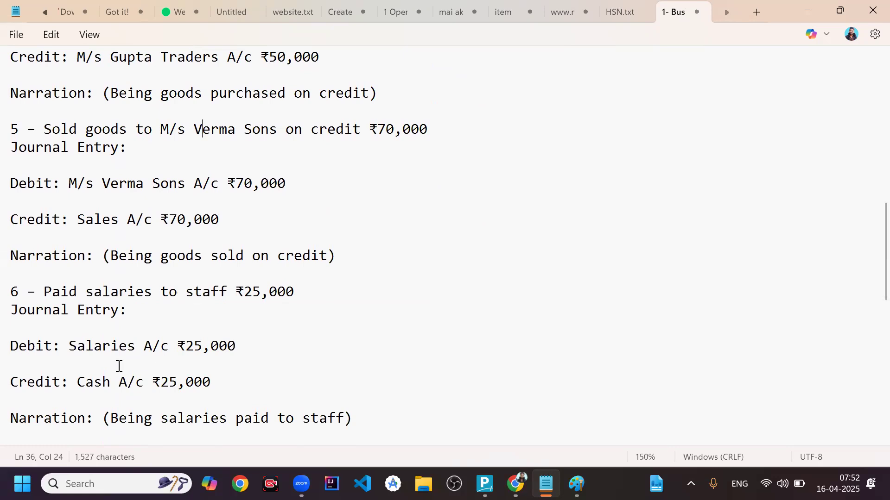
{"action": "left_click_drag", "start_coordinate": [73, 183], "coordinate": [185, 187]}
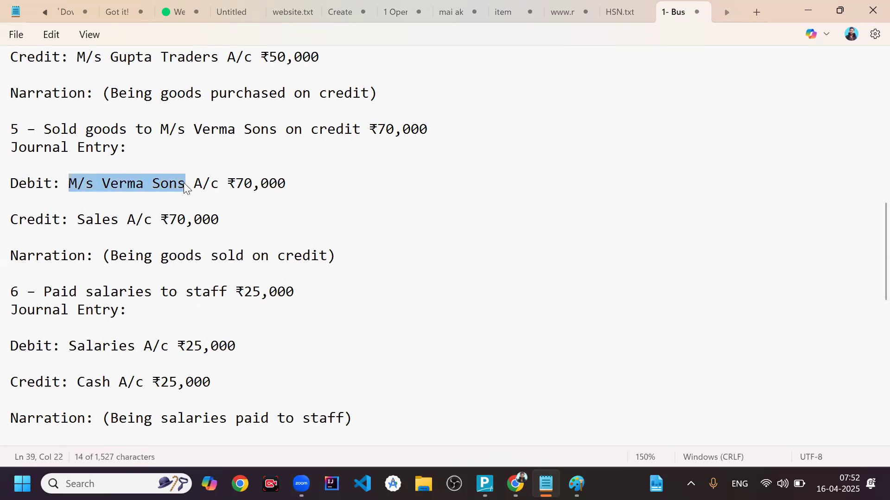
- Switch back to TallyPrime, leave the Balance Sheet and open a new journal voucher from the Gateway of Tally
{"action": "key", "text": "alt+Tab"}
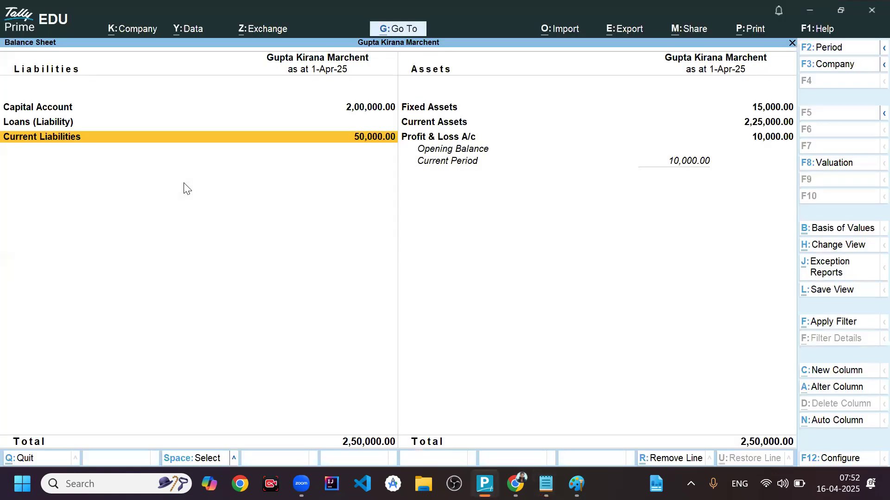
{"action": "key", "text": "Escape"}
{"action": "key", "text": "Up"}
{"action": "key", "text": "Up"}
{"action": "key", "text": "Up"}
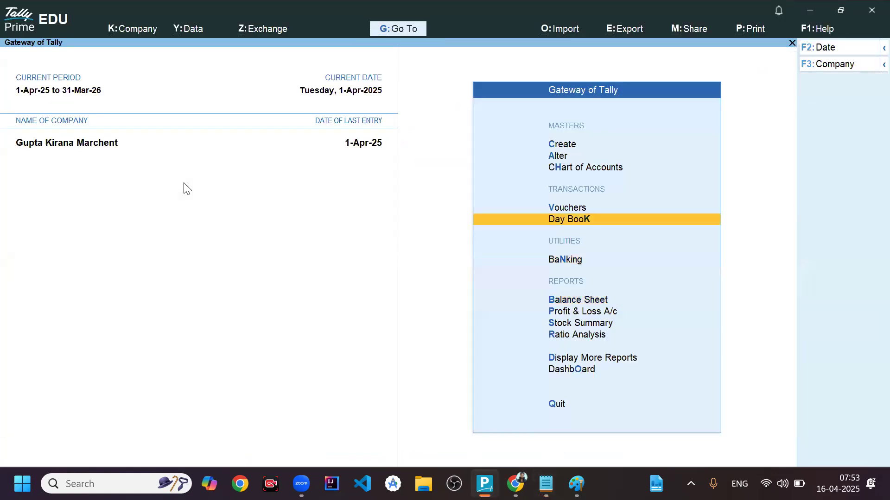
{"action": "key", "text": "Return"}
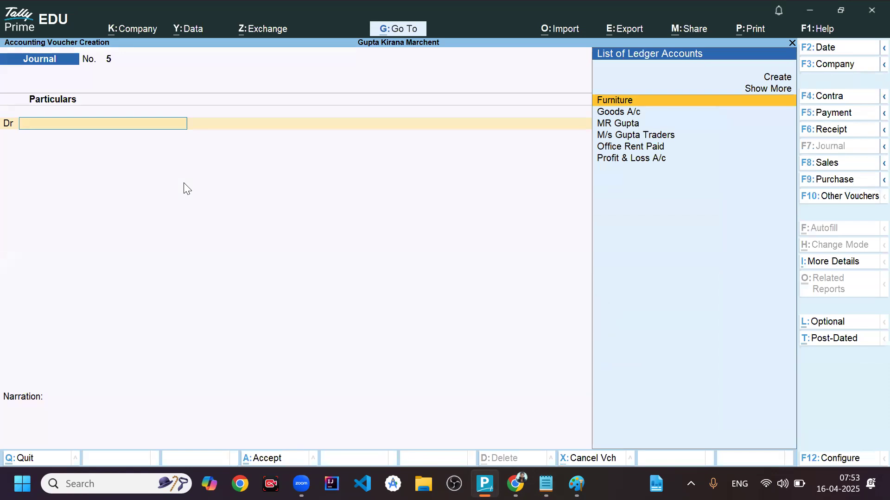
- Recheck the sale in the Notepad notes and create the ledger M/s Verma Sons under Sundry Debtors for the voucher's debit line
{"action": "key", "text": "alt+Tab"}
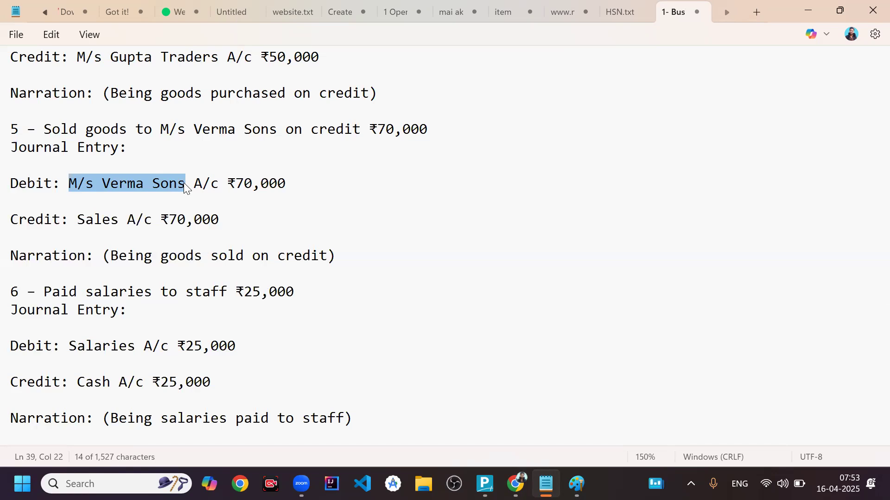
{"action": "key", "text": "alt+Tab"}
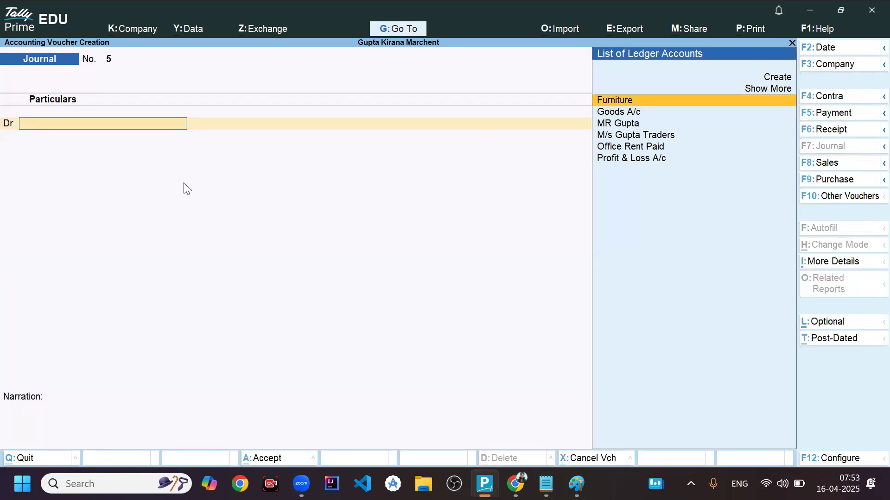
{"action": "key", "text": "alt+c"}
{"action": "type", "text": "M/s Verma Sons"}
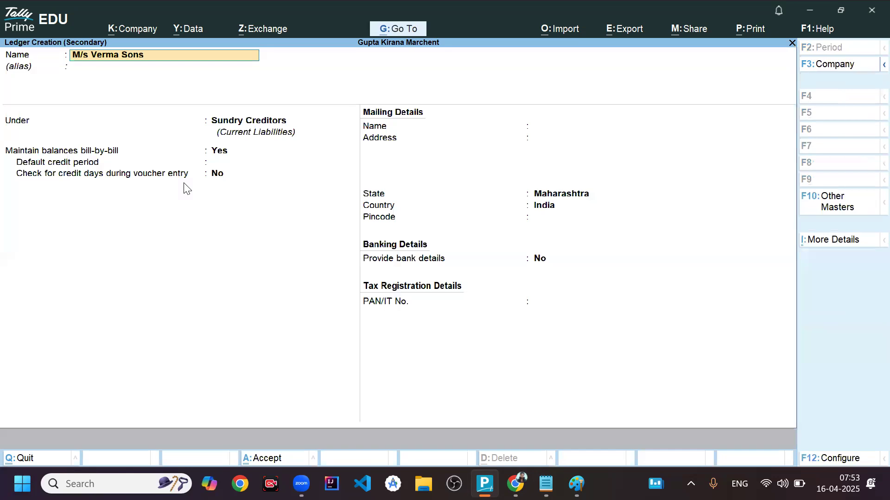
{"action": "key", "text": "Return"}
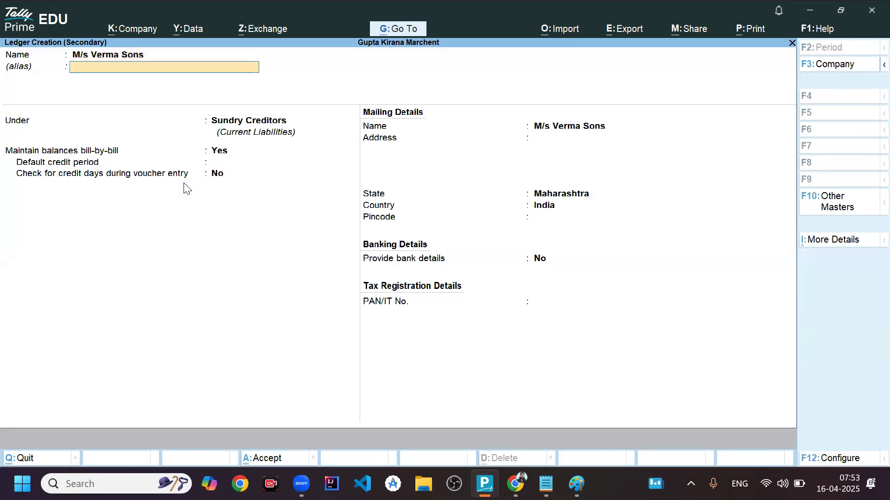
{"action": "key", "text": "Return"}
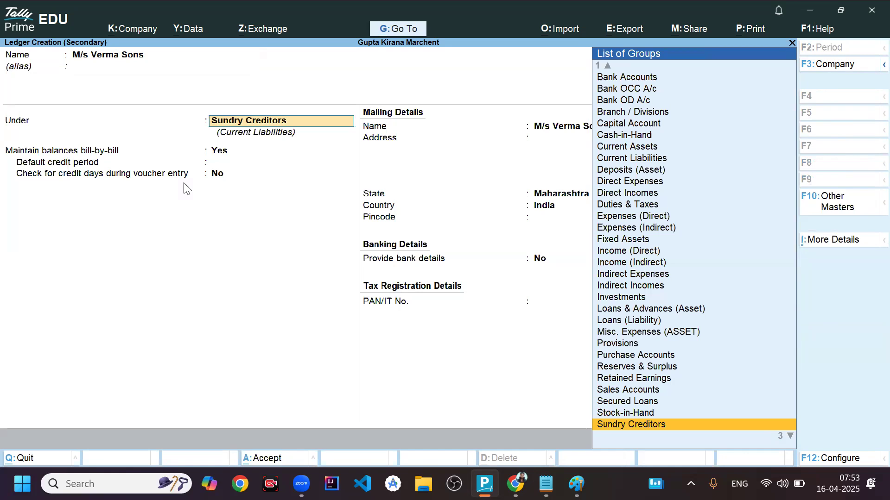
{"action": "type", "text": "Debt"}
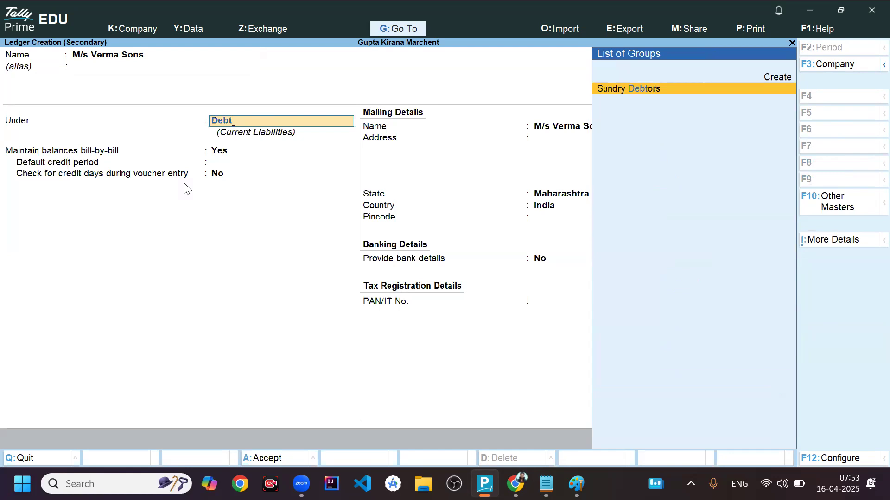
{"action": "key", "text": "Return"}
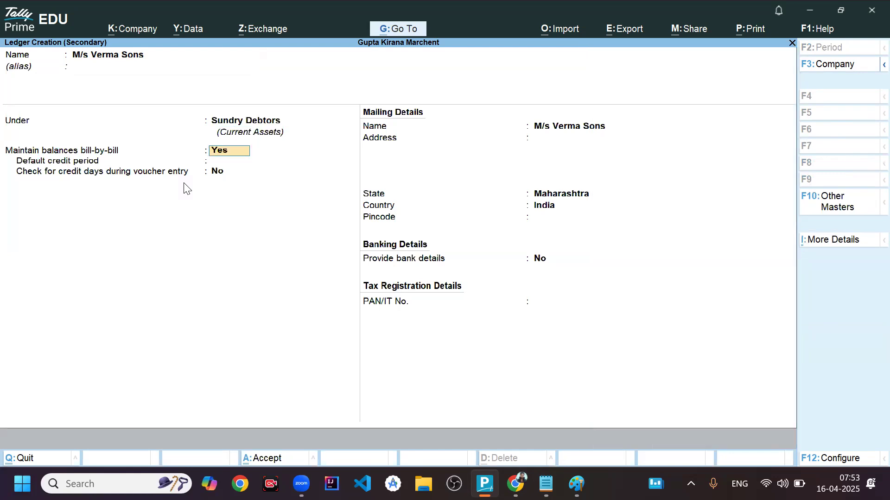
{"action": "key", "text": "ctrl+a"}
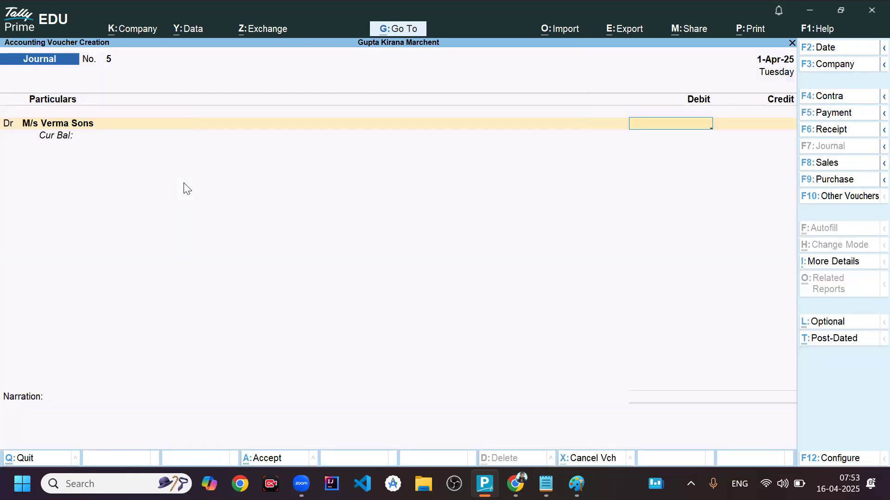
- Debit M/s Verma Sons with 70,000 as an On Account reference
{"action": "type", "text": "70000"}
{"action": "key", "text": "Return"}
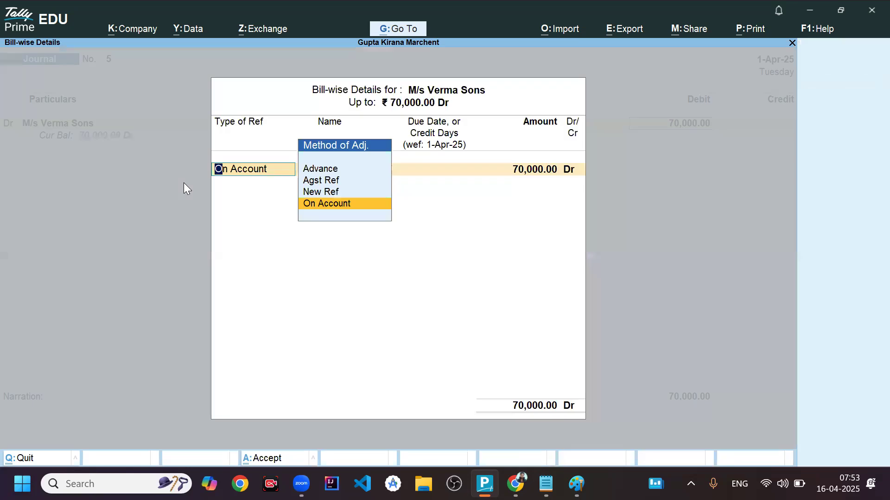
{"action": "key", "text": "Return"}
- Credit Goods A/c with 70,000 and save the journal voucher without a narration
{"action": "key", "text": "Return"}
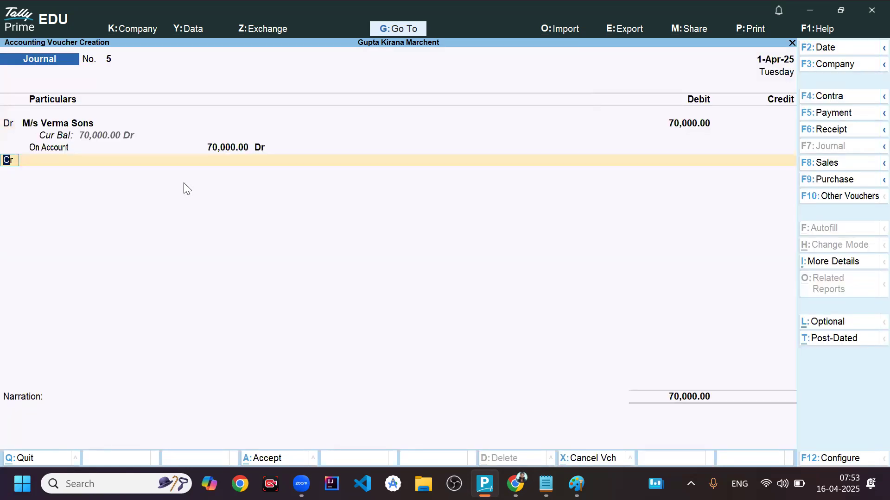
{"action": "key", "text": "Return"}
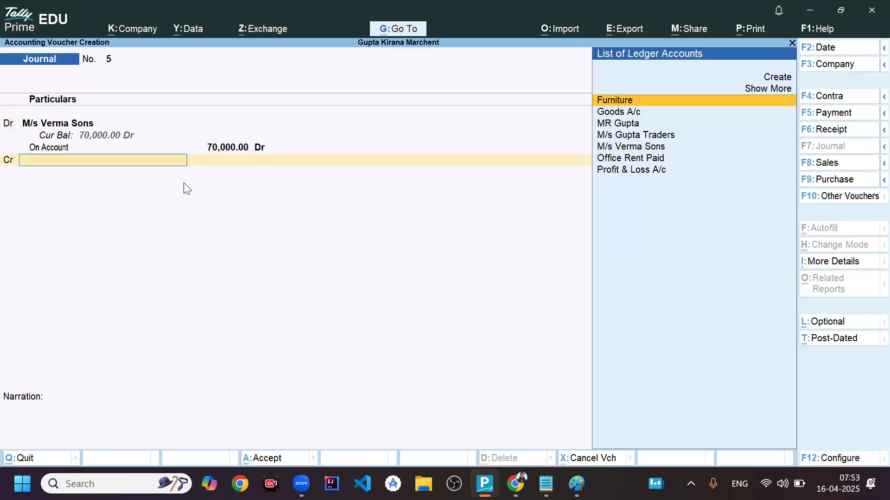
{"action": "key", "text": "Down"}
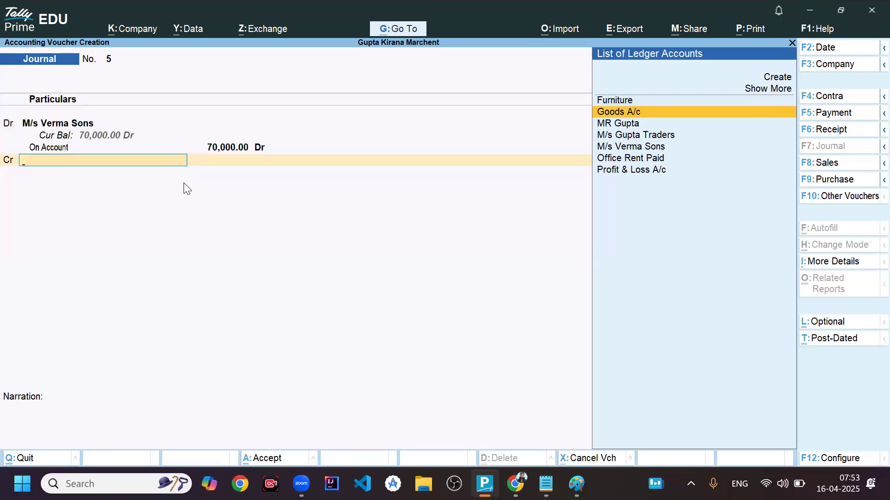
{"action": "key", "text": "Return"}
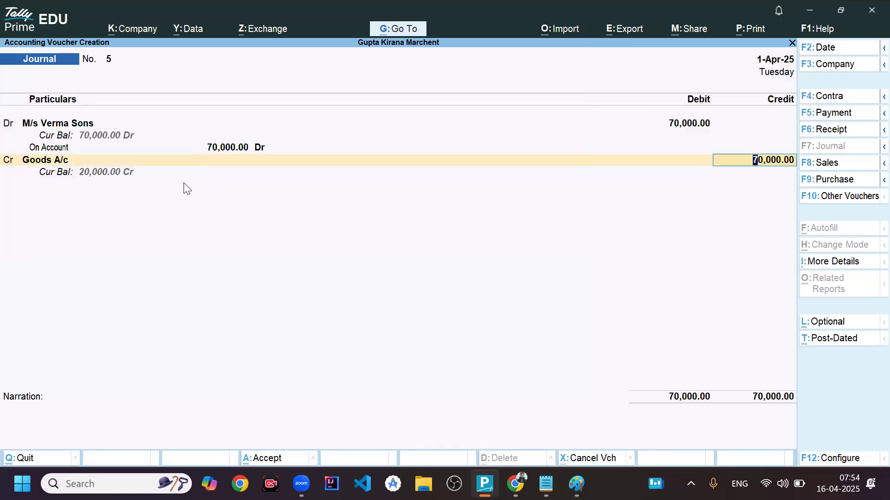
{"action": "key", "text": "Return"}
{"action": "key", "text": "Return"}
{"action": "key", "text": "Return"}
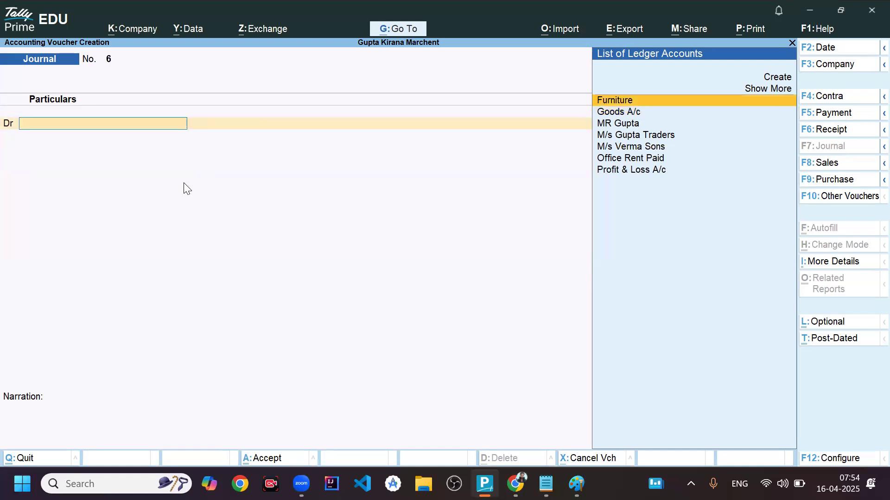
- Quit voucher creation and open the Balance Sheet from the Gateway of Tally
{"action": "key", "text": "Escape"}
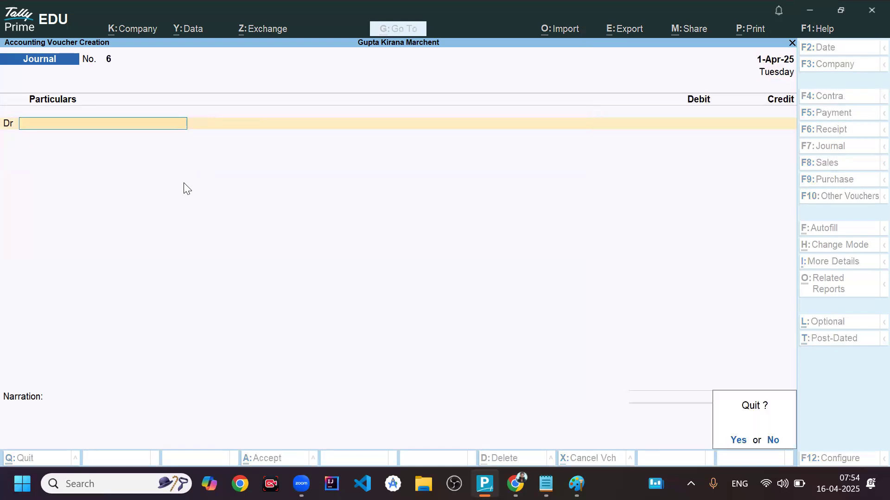
{"action": "key", "text": "Return"}
{"action": "key", "text": "Down"}
{"action": "key", "text": "Down"}
{"action": "key", "text": "Down"}
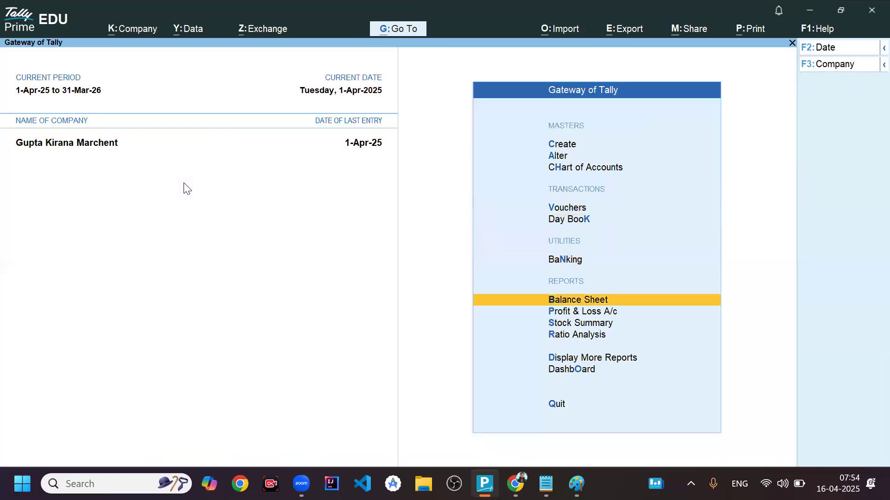
{"action": "key", "text": "Return"}
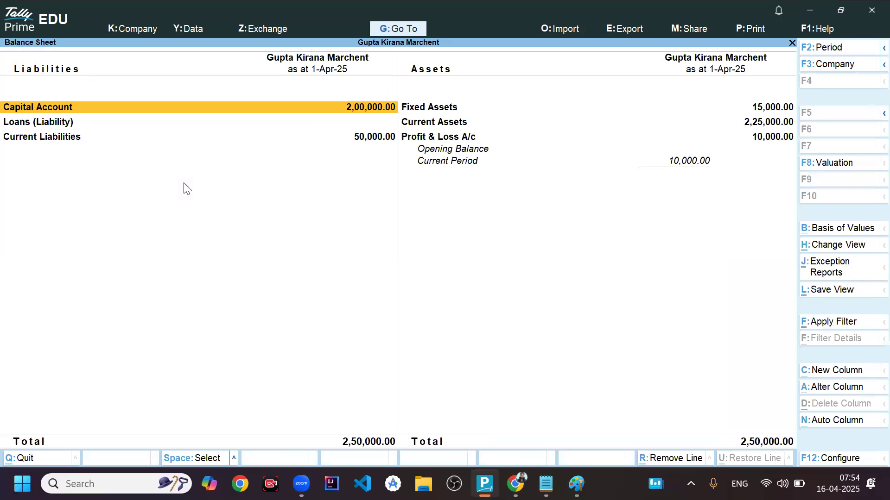
- Drill through Current Assets into Sundry Debtors to examine the customer's balance, return to the Balance Sheet and go to Current Liabilities
{"action": "key", "text": "Right"}
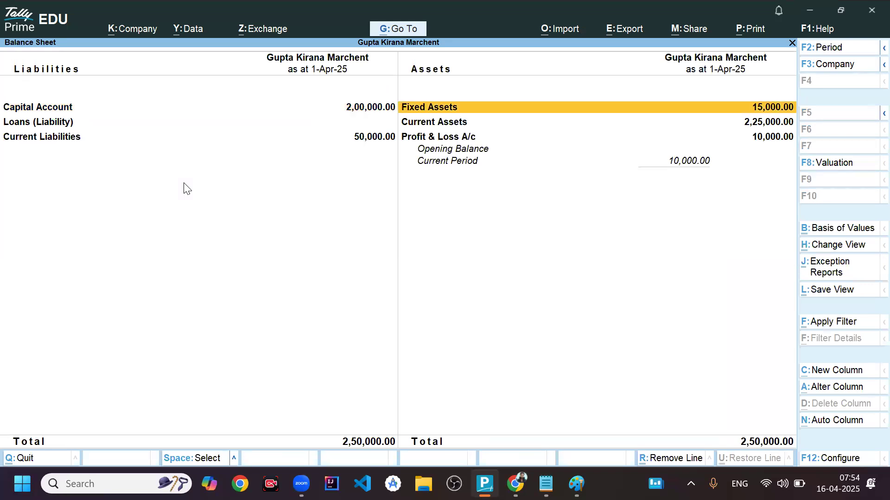
{"action": "key", "text": "Down"}
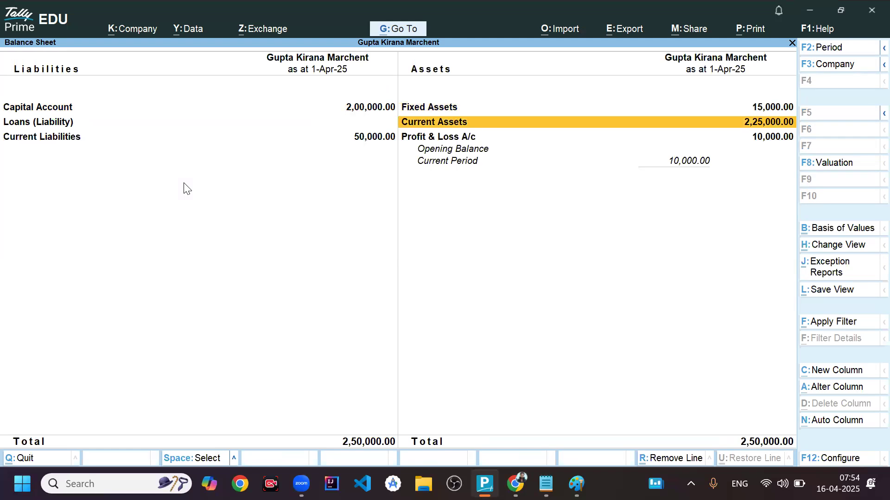
{"action": "key", "text": "Return"}
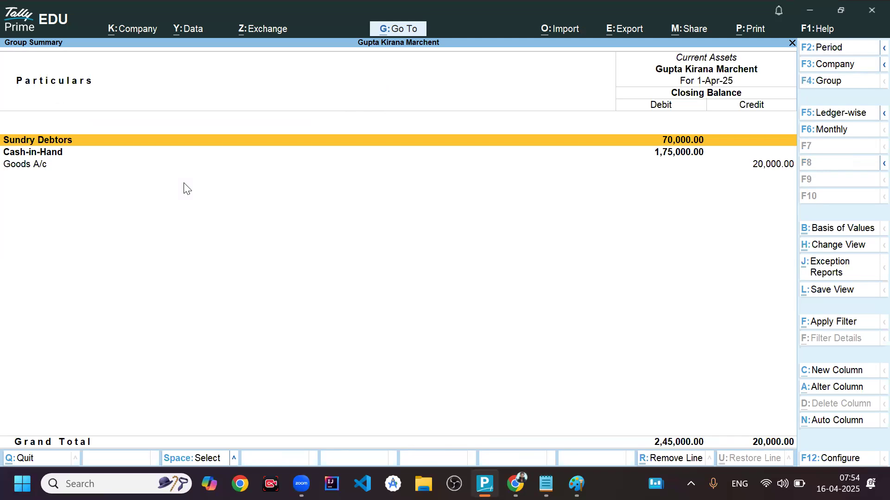
{"action": "key", "text": "Return"}
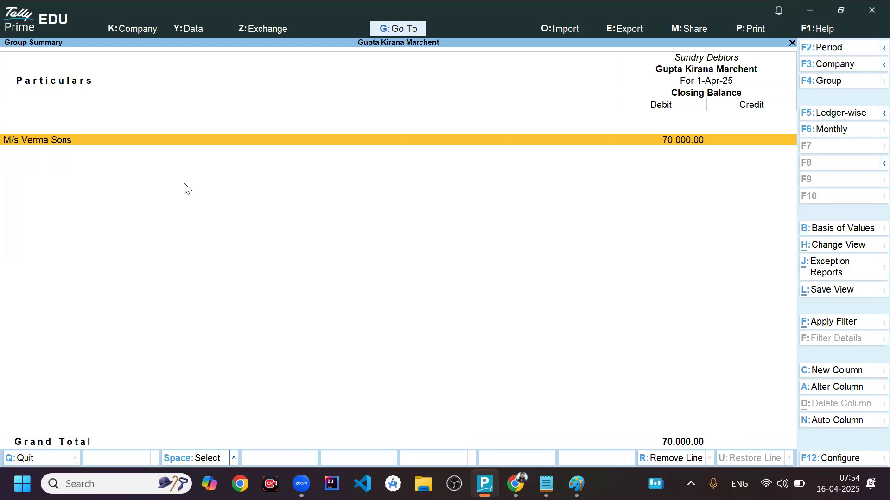
{"action": "key", "text": "Escape"}
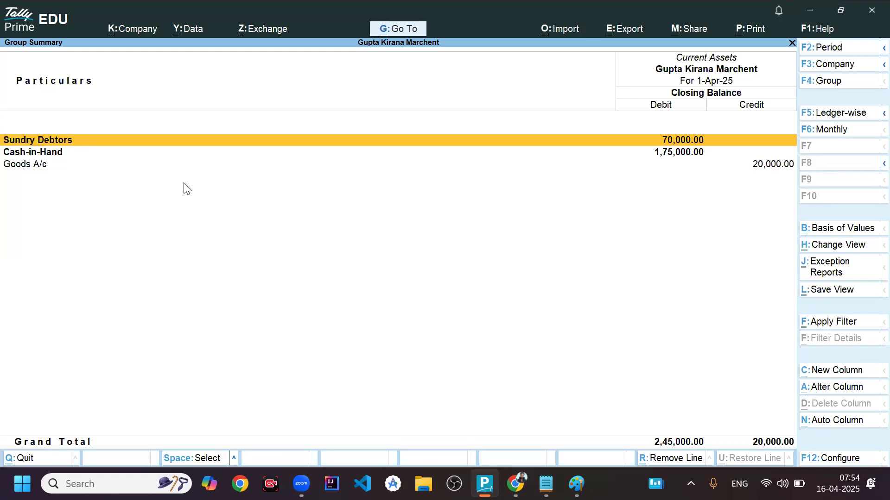
{"action": "key", "text": "Escape"}
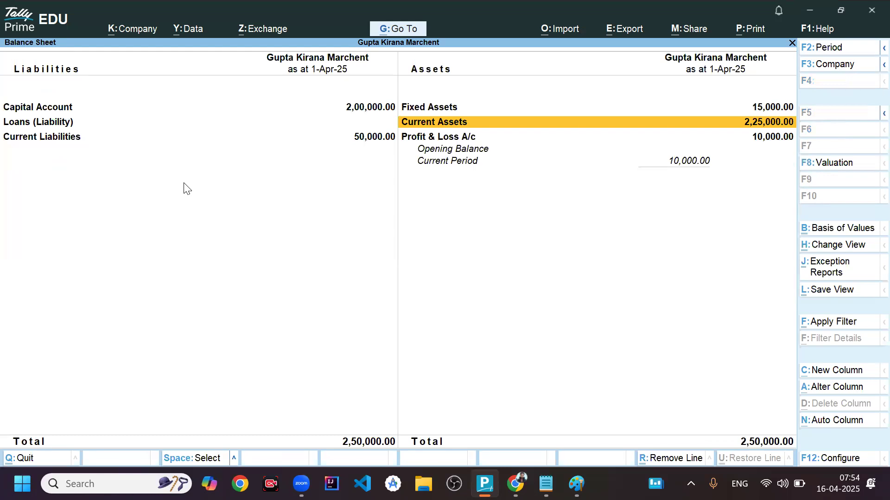
{"action": "key", "text": "Left"}
{"action": "key", "text": "Down"}
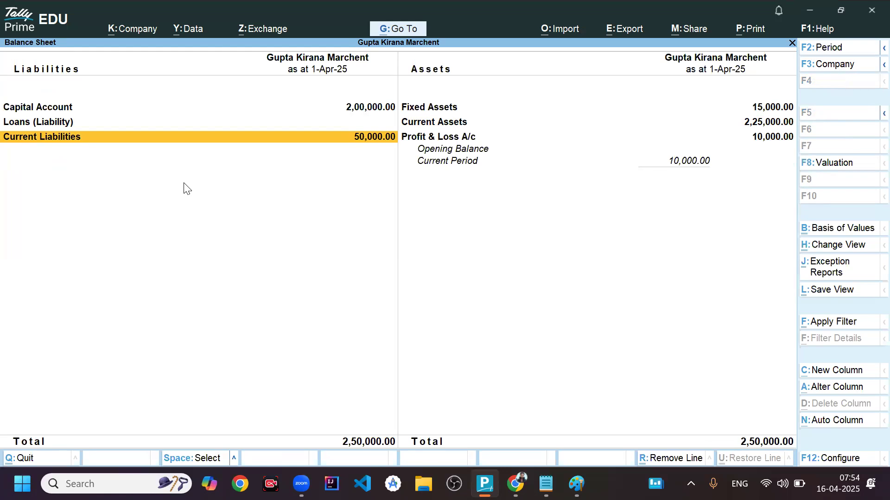
- Switch to the Notepad notes to read the 25,000 staff salaries entry, and return to TallyPrime
{"action": "key", "text": "alt+Tab"}
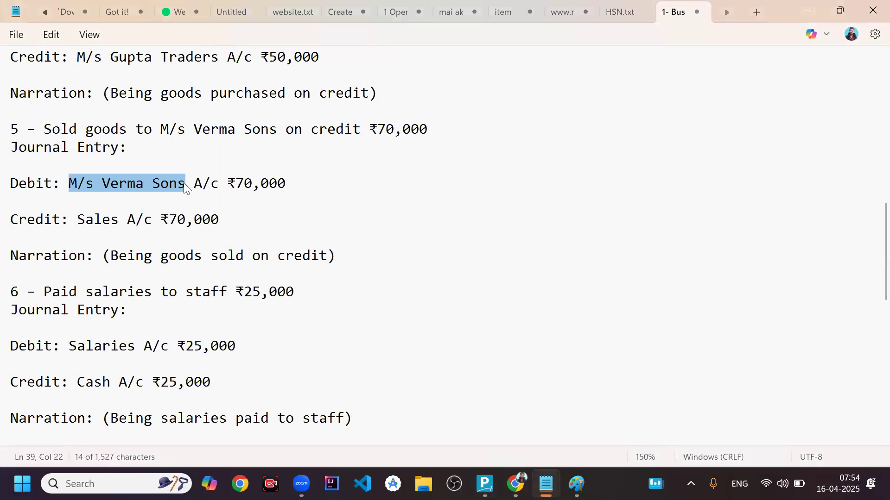
{"action": "left_click", "coordinate": [88, 297]}
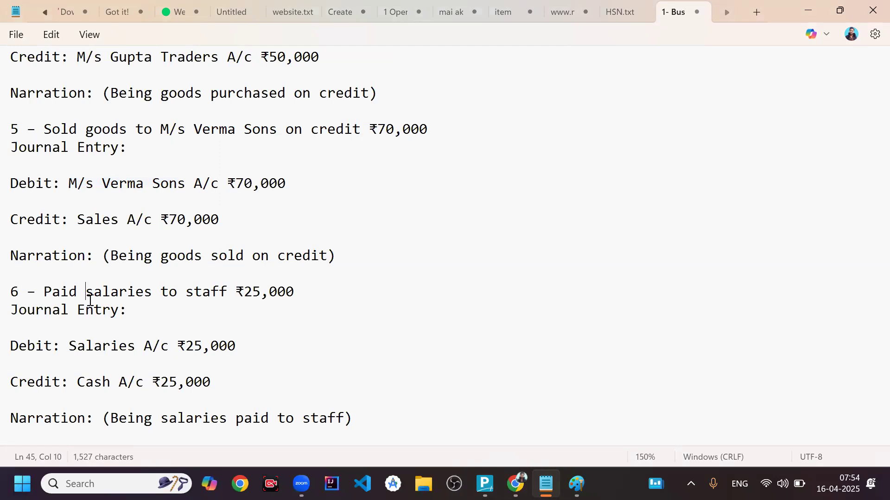
{"action": "key", "text": "alt+Tab"}
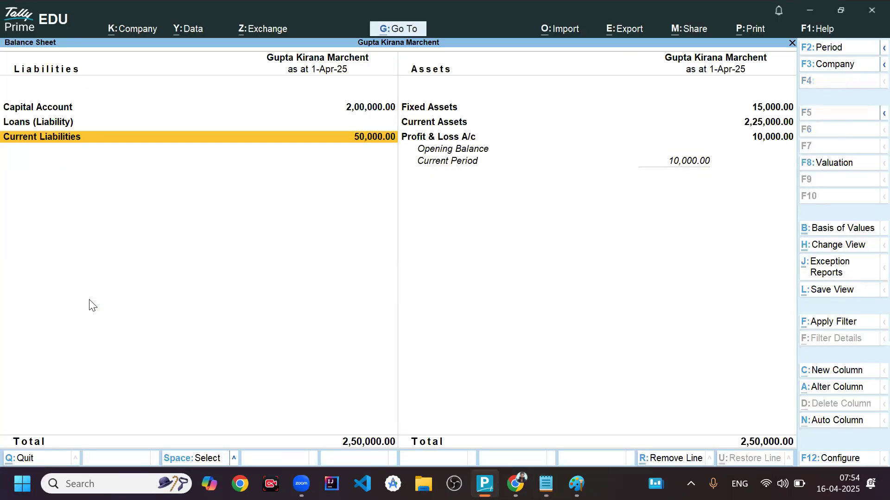
- Leave the Balance Sheet and open a new journal voucher from the Gateway of Tally
{"action": "key", "text": "Escape"}
{"action": "key", "text": "Up"}
{"action": "key", "text": "Up"}
{"action": "key", "text": "Up"}
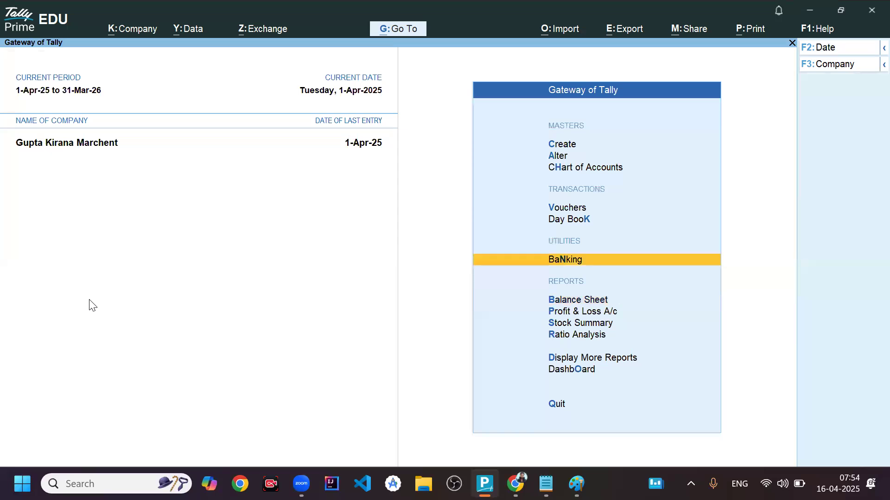
{"action": "key", "text": "Return"}
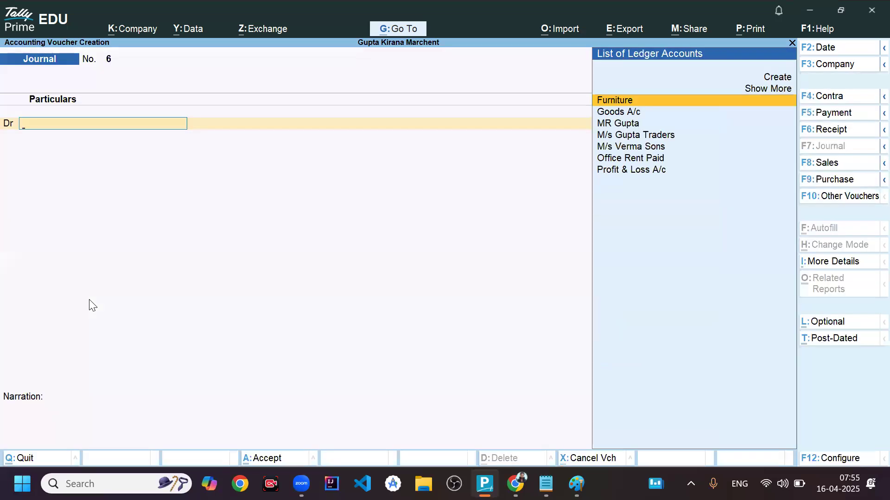
- Start creating a new ledger for the debit line, name it Staff Salary and leave the alias empty
{"action": "key", "text": "Up"}
{"action": "key", "text": "Up"}
{"action": "key", "text": "Return"}
{"action": "type", "text": "S"}
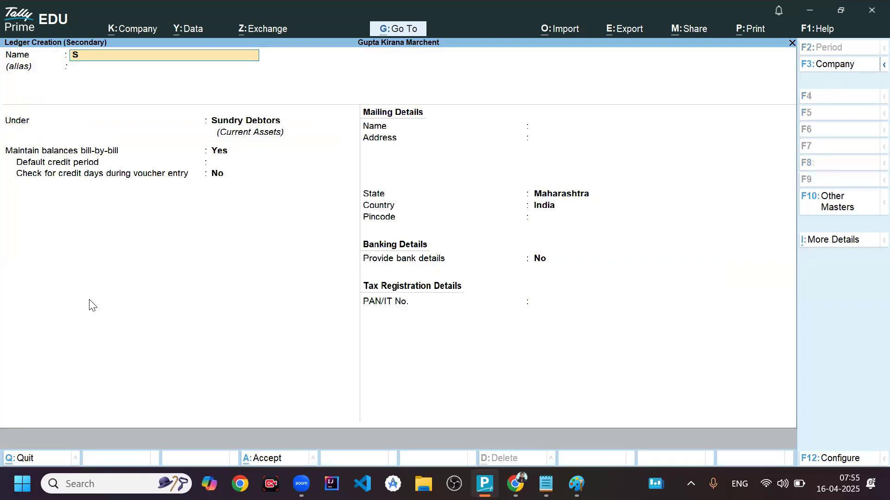
{"action": "type", "text": "taff Salary"}
{"action": "key", "text": "Return"}
- Place the Staff Salary ledger under Indirect Expenses, keep its ledger type as Not Applicable and save it
{"action": "key", "text": "Return"}
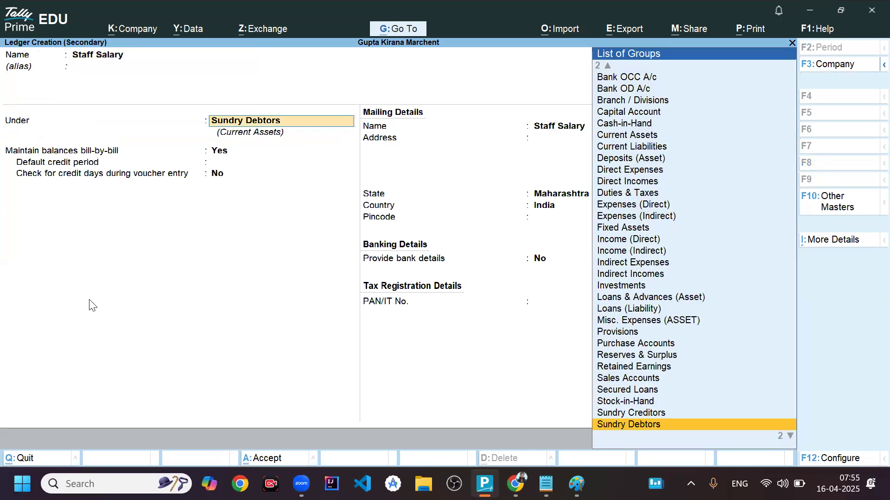
{"action": "type", "text": "Ex"}
{"action": "key", "text": "Return"}
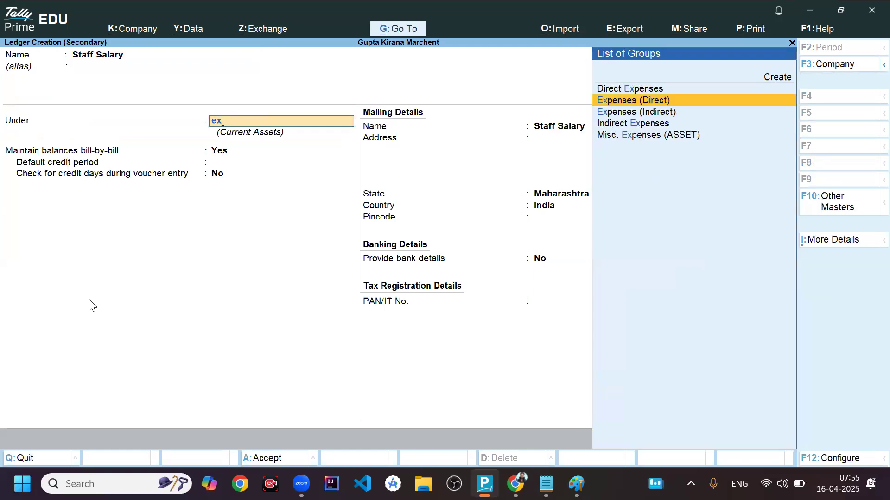
{"action": "key", "text": "Down"}
{"action": "key", "text": "Down"}
{"action": "key", "text": "Return"}
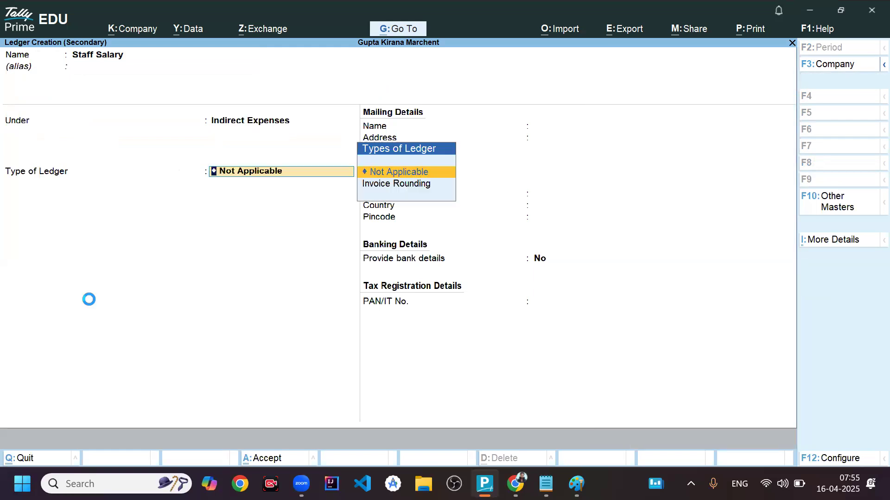
{"action": "key", "text": "Return"}
{"action": "key", "text": "Return"}
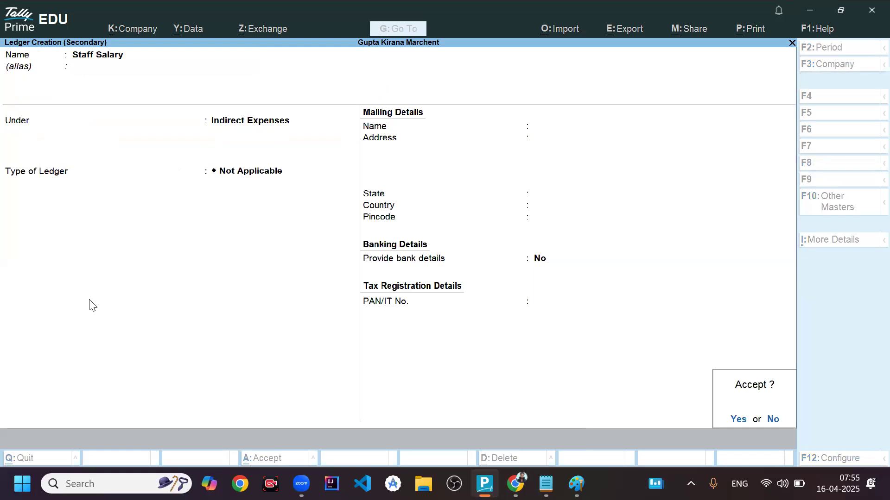
{"action": "key", "text": "Return"}
- Debit Staff Salary with 25,000 in the journal voucher
{"action": "type", "text": "25000"}
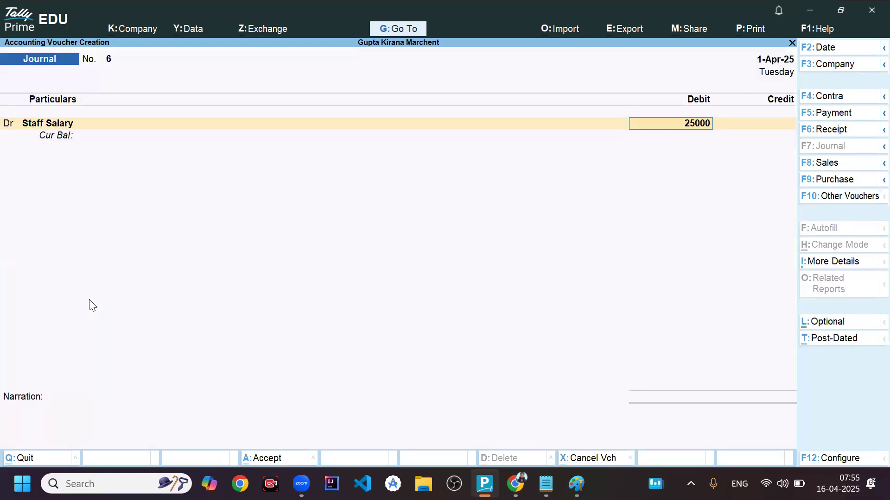
{"action": "key", "text": "Return"}
{"action": "key", "text": "Return"}
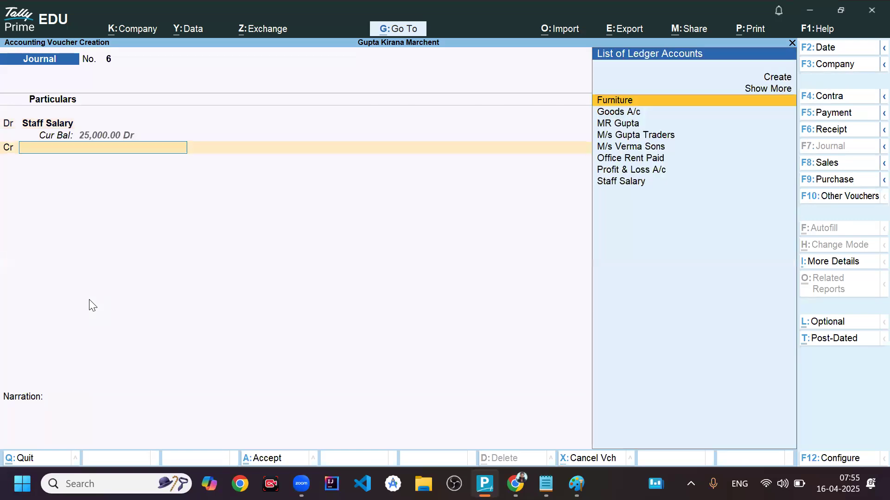
- Check the credit account in the Notepad notes, then in TallyPrime credit Cash with 25,000 and save the voucher without a narration
{"action": "key", "text": "alt+Tab"}
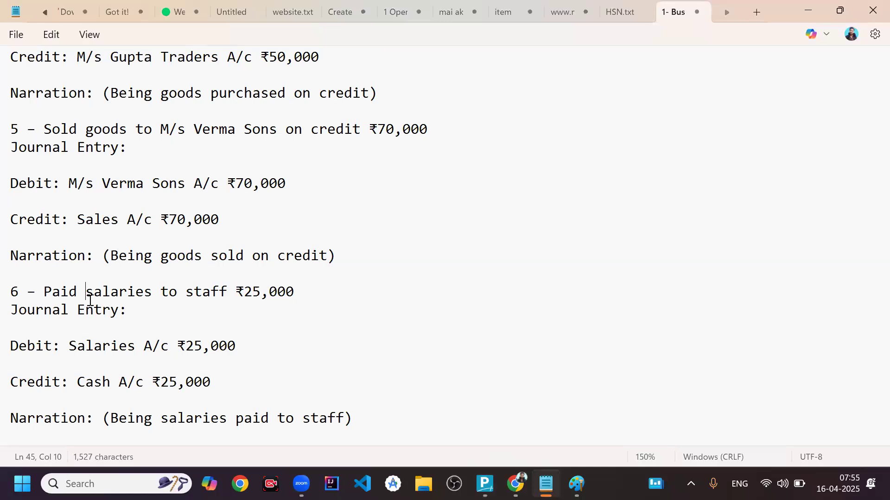
{"action": "key", "text": "alt+Tab"}
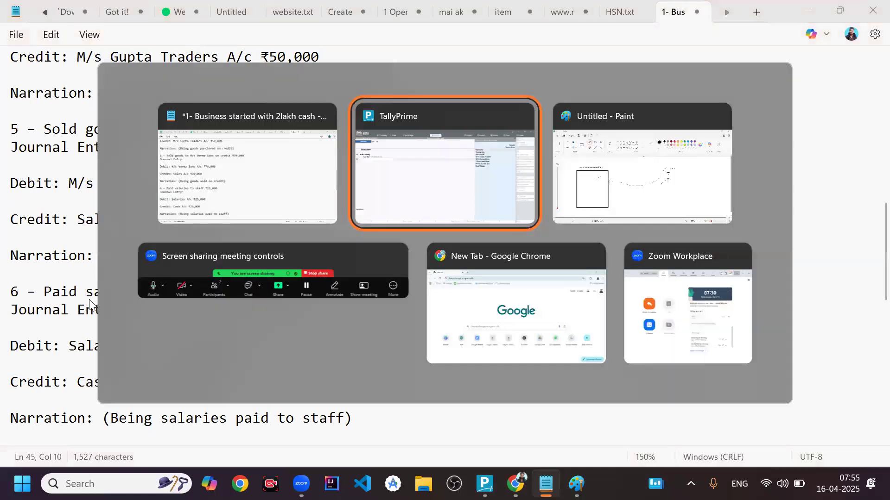
{"action": "type", "text": "Cas"}
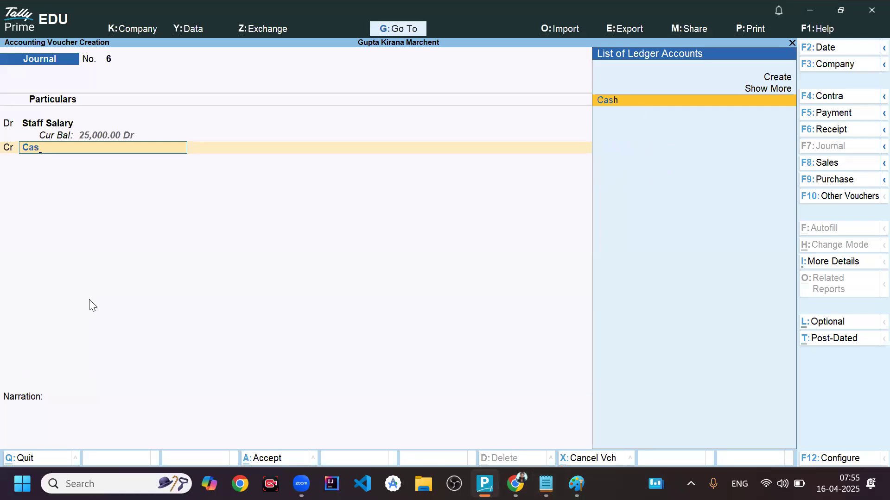
{"action": "key", "text": "Return"}
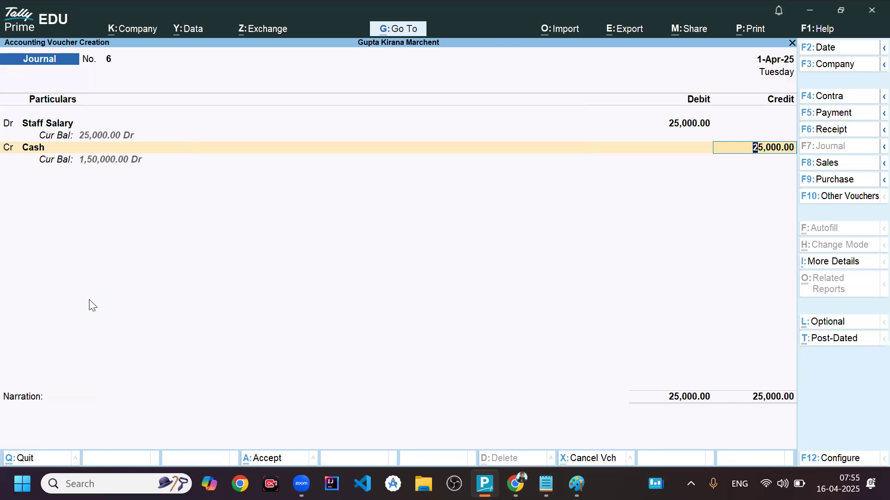
{"action": "key", "text": "ctrl"}
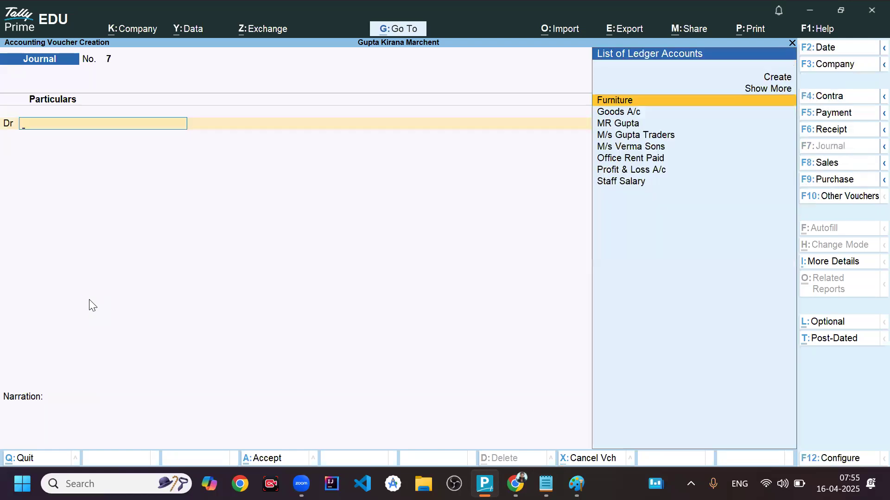
- Quit voucher creation and open the Balance Sheet report
{"action": "key", "text": "Escape"}
{"action": "key", "text": "y"}
{"action": "key", "text": "Down"}
{"action": "key", "text": "Down"}
{"action": "key", "text": "Down"}
{"action": "key", "text": "Return"}
- Drill through Current Assets into Cash-in-Hand to examine the cash balance, and return to the Balance Sheet
{"action": "key", "text": "Right"}
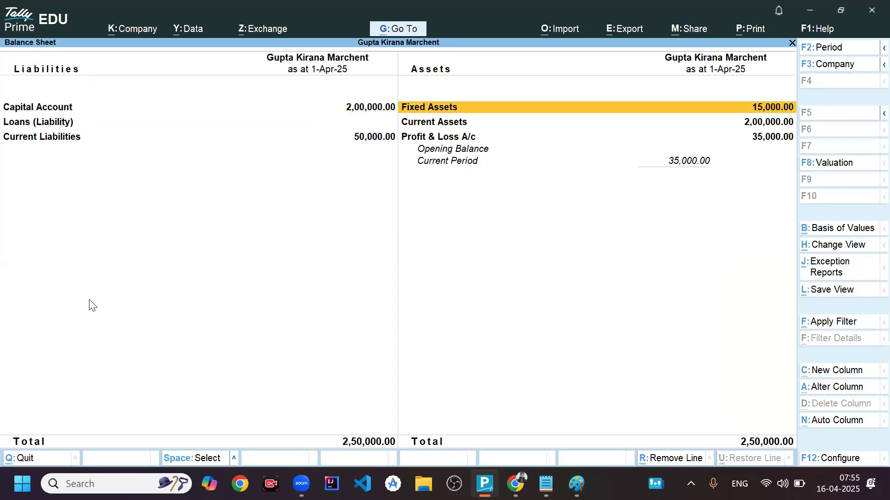
{"action": "key", "text": "Down"}
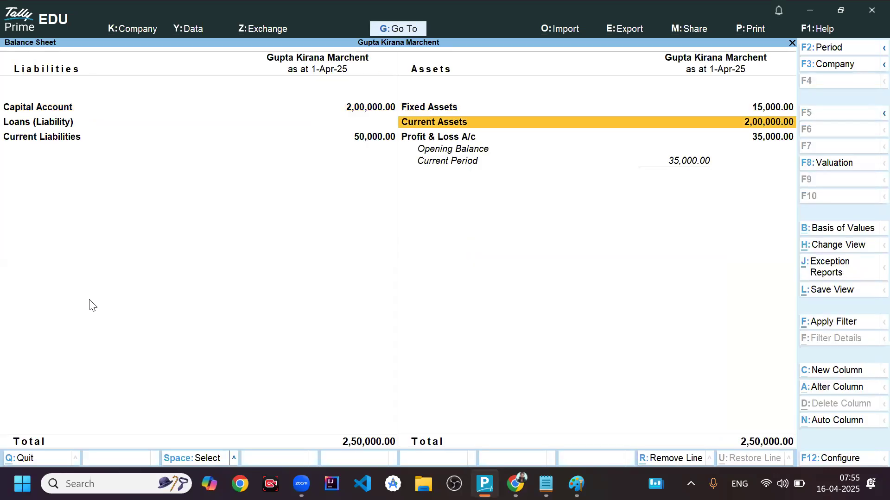
{"action": "key", "text": "Return"}
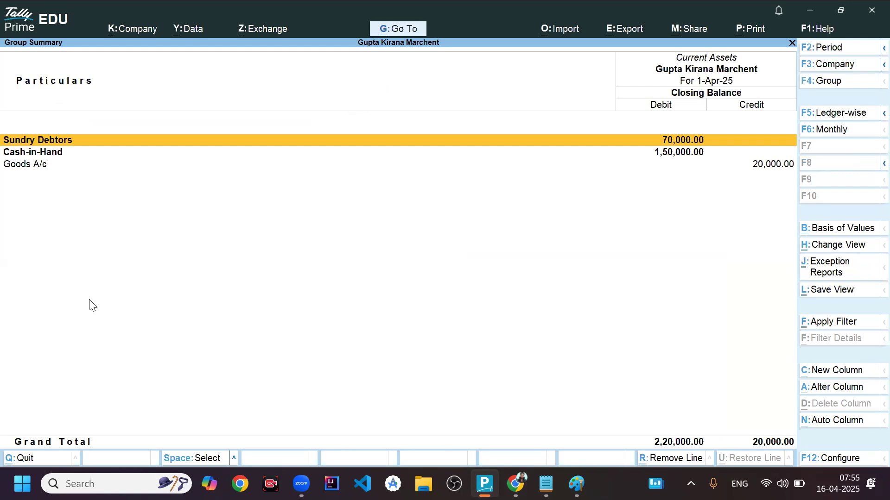
{"action": "key", "text": "Down"}
{"action": "key", "text": "Return"}
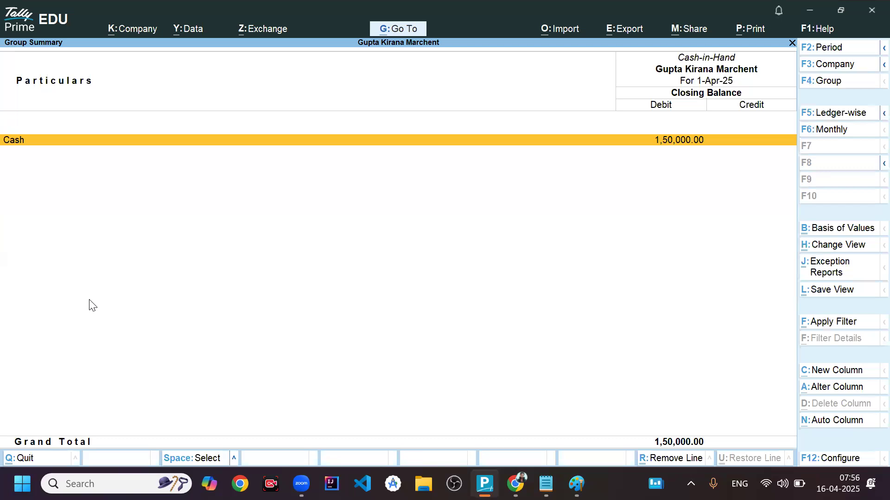
{"action": "key", "text": "Escape"}
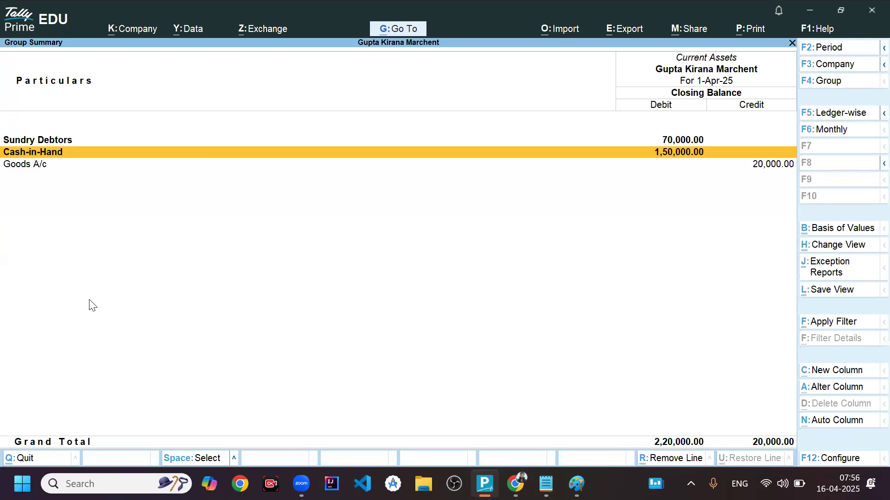
{"action": "key", "text": "Escape"}
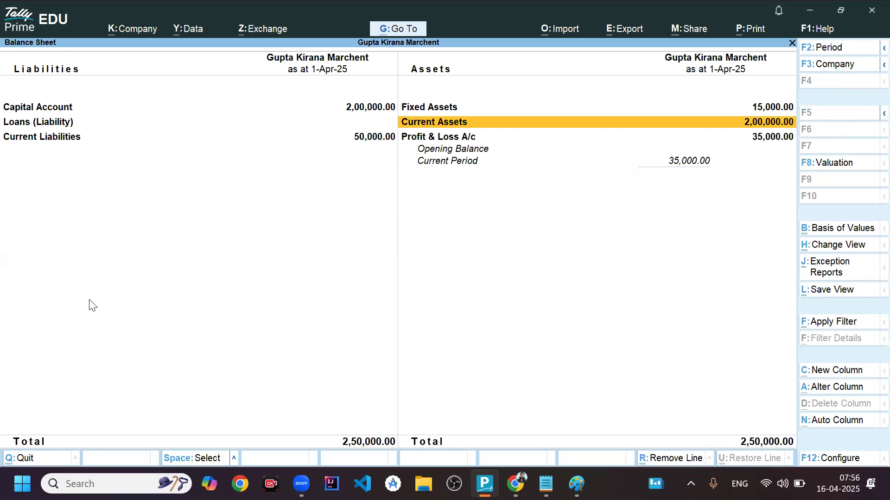
- Open Profit & Loss A/c from the Balance Sheet to examine the indirect expenses and nett loss, and return to the Gateway of Tally
{"action": "key", "text": "Down"}
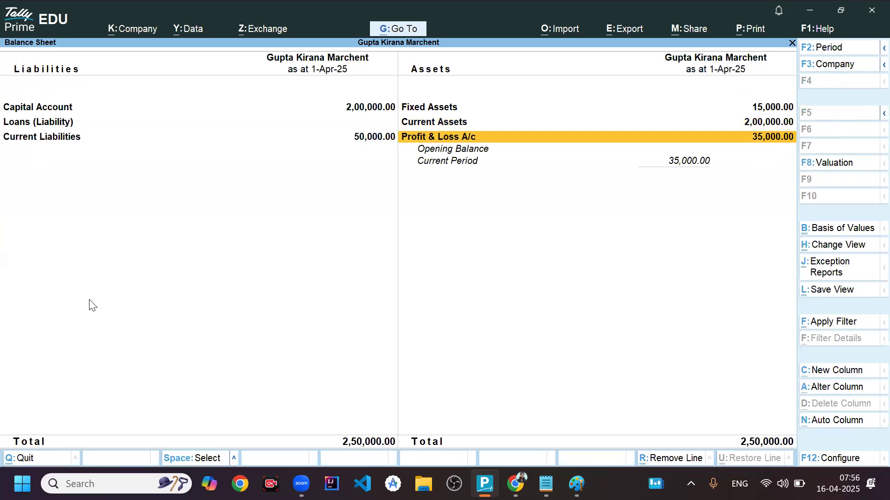
{"action": "key", "text": "Return"}
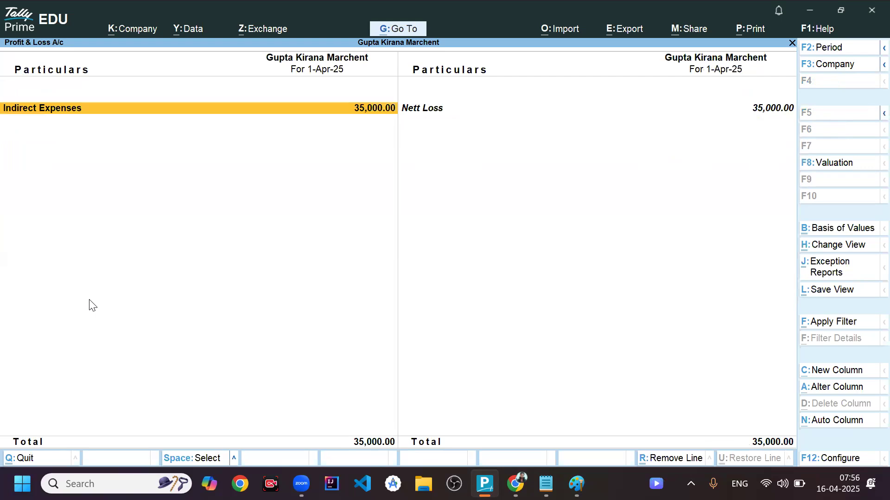
{"action": "key", "text": "Right"}
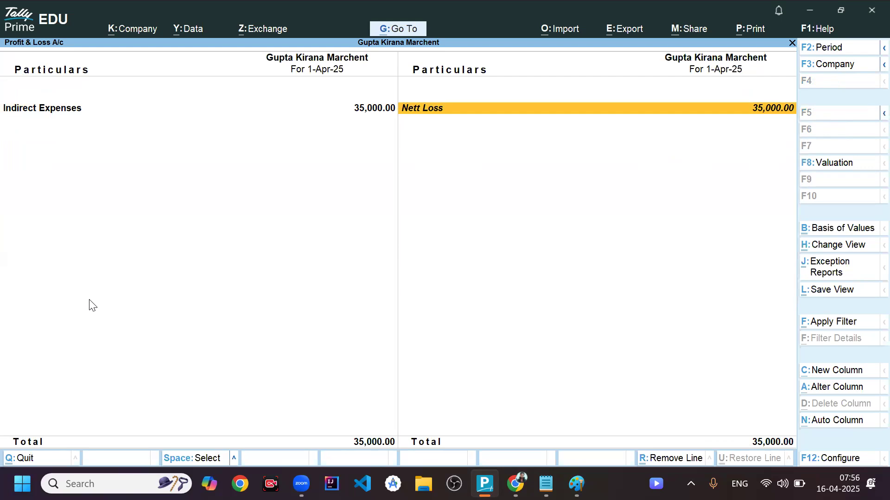
{"action": "key", "text": "Escape"}
{"action": "key", "text": "Escape"}
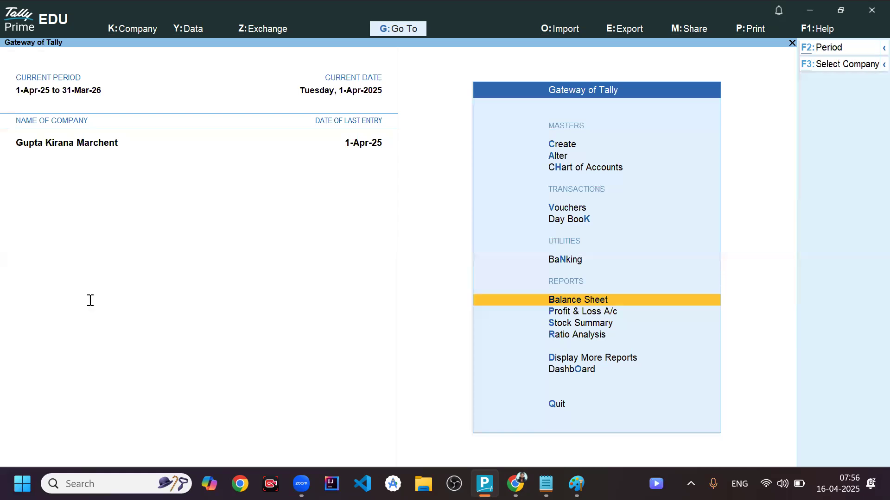
- Switch to the Notepad notes and read the journal entries for the receipt from M/s Verma Sons and the payment to M/s Gupta Traders
{"action": "key", "text": "alt+Tab"}
{"action": "key", "text": "Down"}
{"action": "key", "text": "Down"}
{"action": "key", "text": "Down"}
{"action": "key", "text": "Down"}
{"action": "key", "text": "Down"}
{"action": "key", "text": "Down"}
{"action": "key", "text": "Down"}
{"action": "key", "text": "Down"}
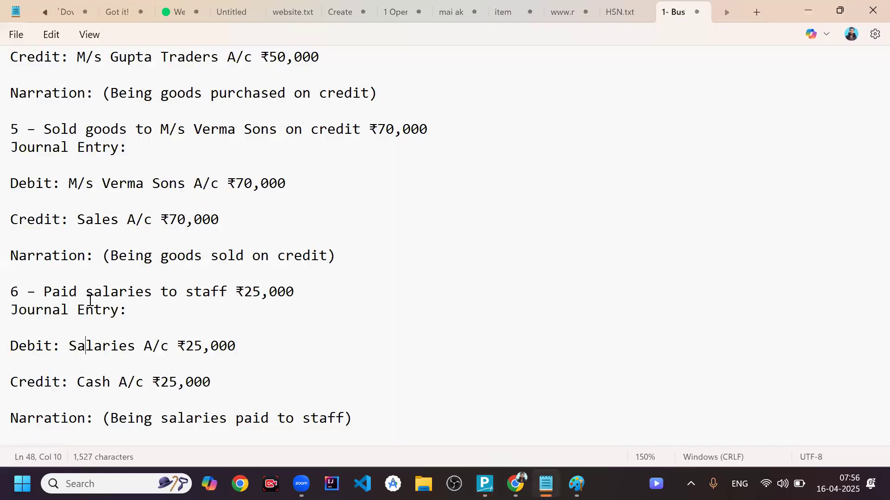
{"action": "key", "text": "Down"}
{"action": "key", "text": "Down"}
{"action": "key", "text": "Down"}
{"action": "key", "text": "Down"}
{"action": "key", "text": "Down"}
{"action": "key", "text": "Down"}
{"action": "key", "text": "Down"}
{"action": "key", "text": "Down"}
{"action": "key", "text": "Down"}
{"action": "key", "text": "Down"}
{"action": "key", "text": "Down"}
{"action": "key", "text": "Down"}
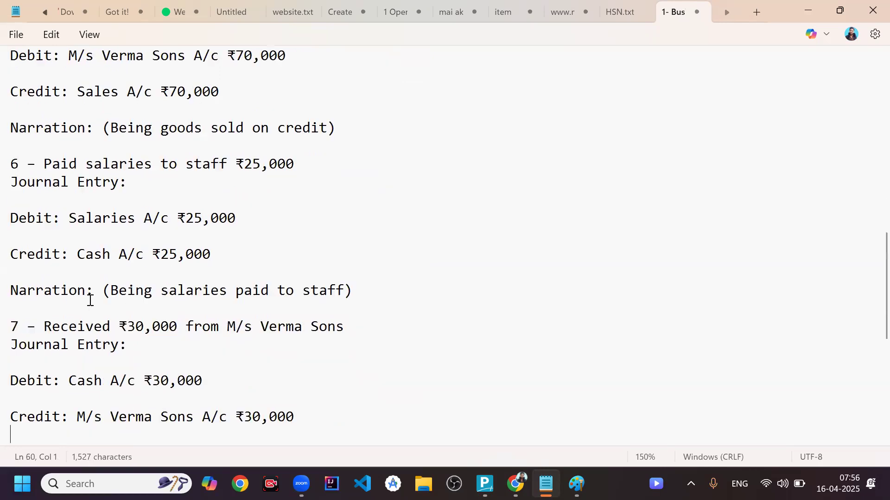
{"action": "key", "text": "Down"}
{"action": "key", "text": "Down"}
{"action": "key", "text": "Down"}
{"action": "key", "text": "Down"}
{"action": "key", "text": "Down"}
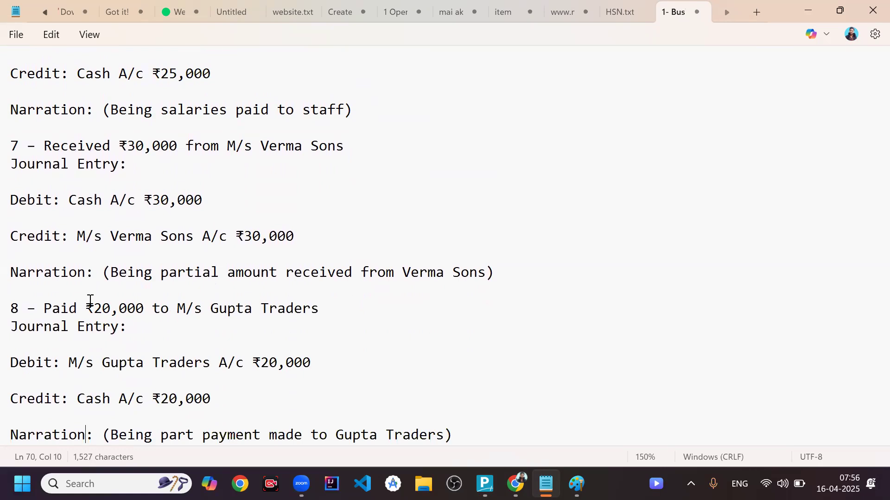
- Return to TallyPrime and open a new journal voucher
{"action": "key", "text": "alt+Tab"}
{"action": "key", "text": "Up"}
{"action": "key", "text": "Up"}
{"action": "key", "text": "Up"}
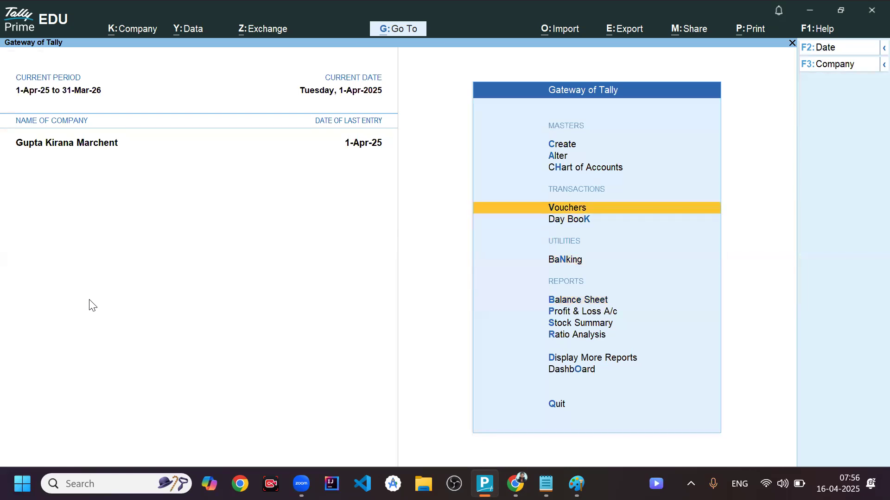
{"action": "key", "text": "Return"}
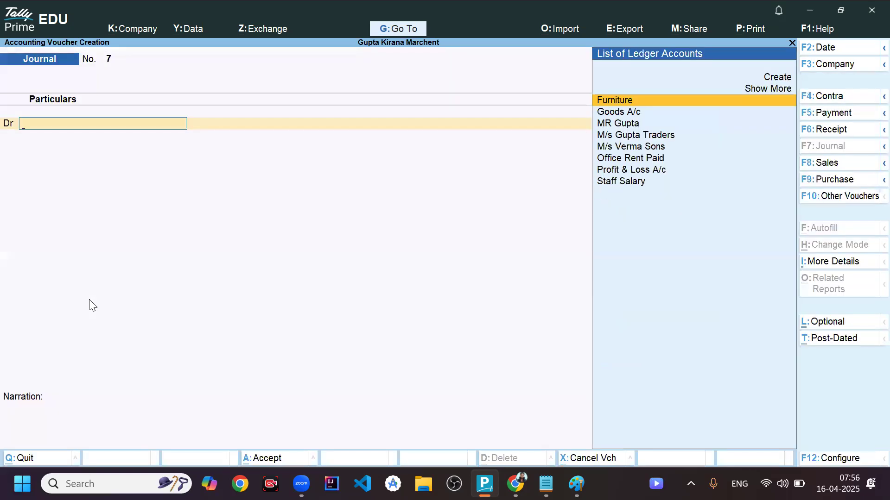
- Debit Cash with 30,000 in the journal voucher
{"action": "type", "text": "Cash"}
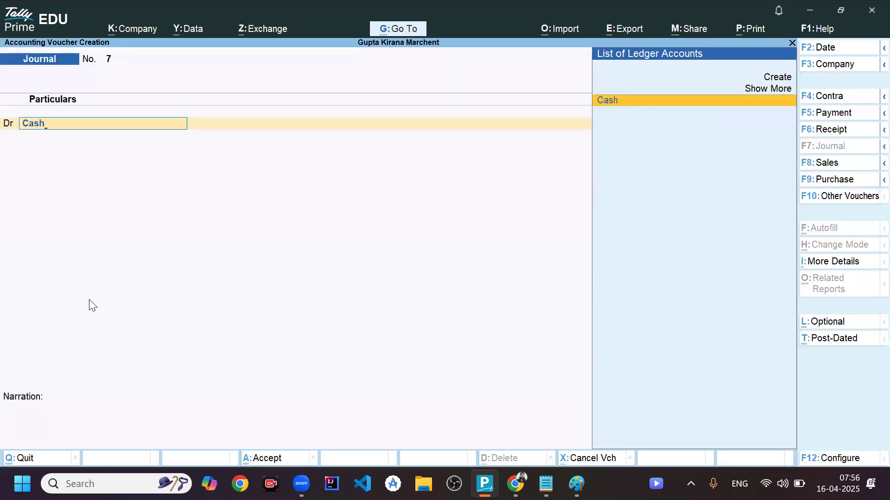
{"action": "key", "text": "Return"}
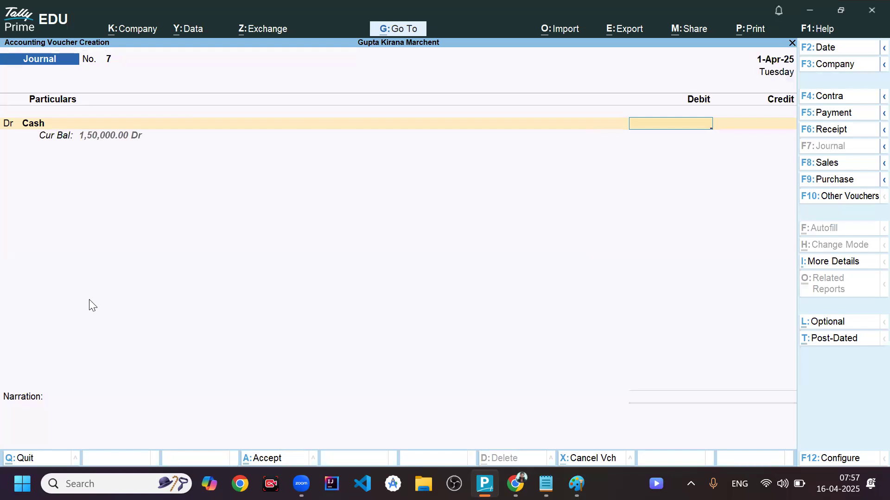
{"action": "type", "text": "30000"}
{"action": "key", "text": "Return"}
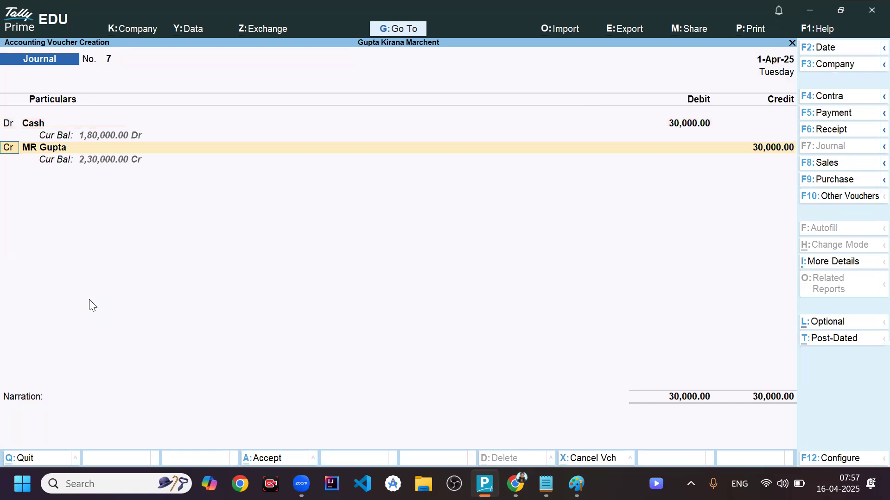
- Change the credited ledger to M/s Verma Sons for 30,000 and save the journal voucher
{"action": "key", "text": "Return"}
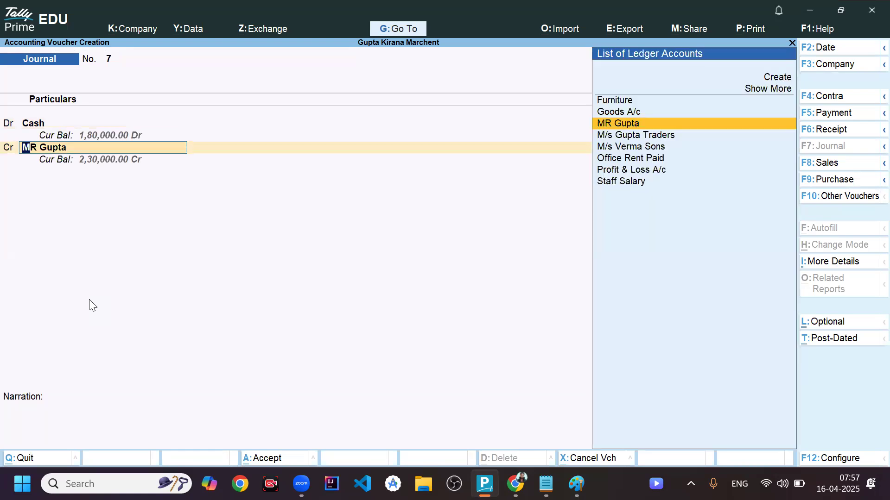
{"action": "key", "text": "Down"}
{"action": "key", "text": "Down"}
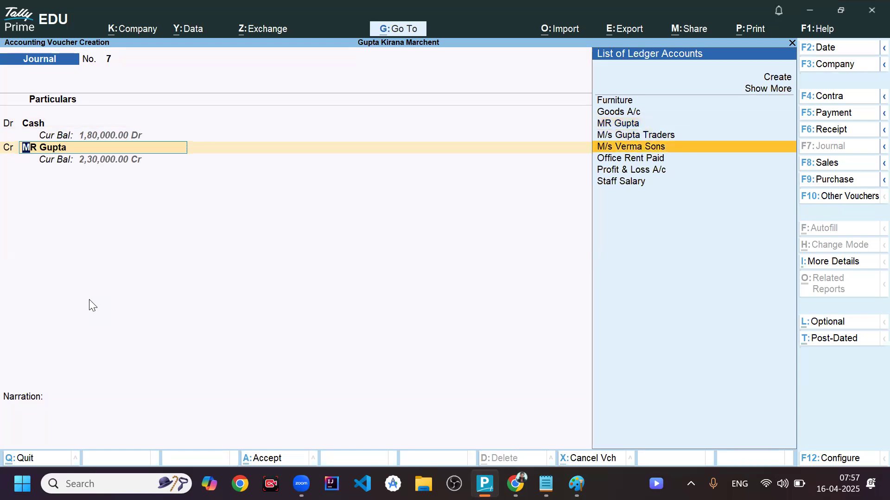
{"action": "key", "text": "Return"}
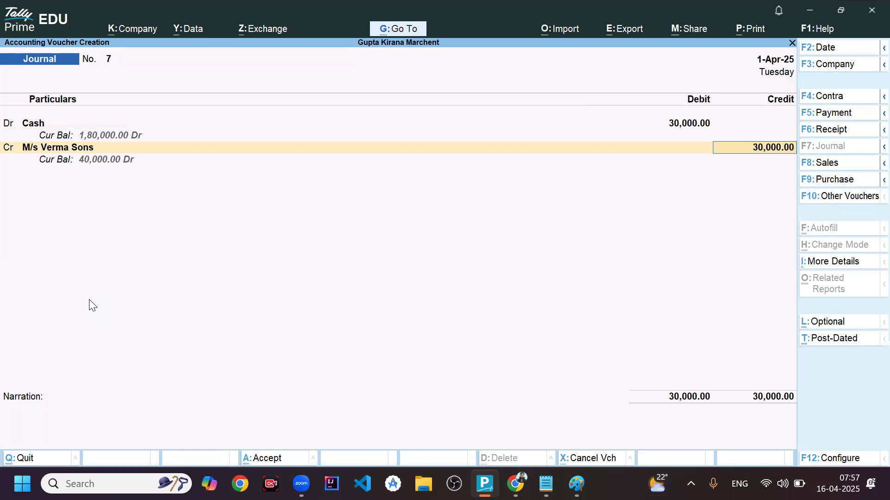
{"action": "key", "text": "ctrl"}
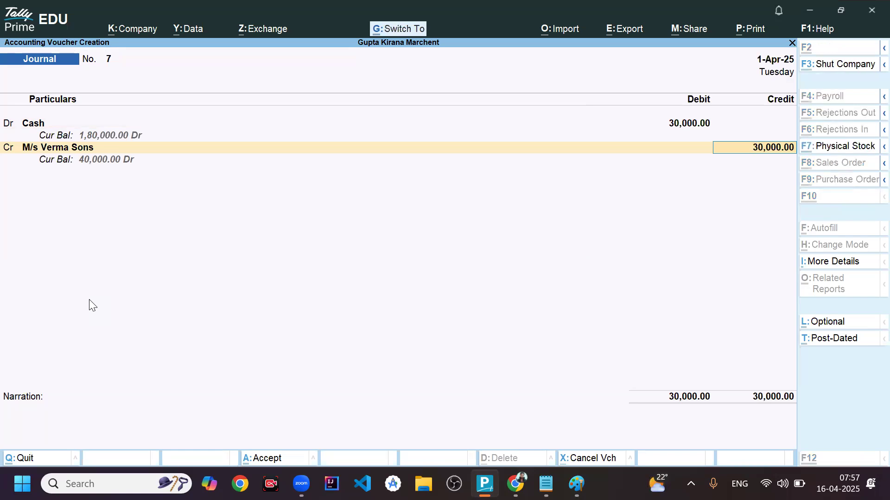
{"action": "key", "text": "ctrl+a"}
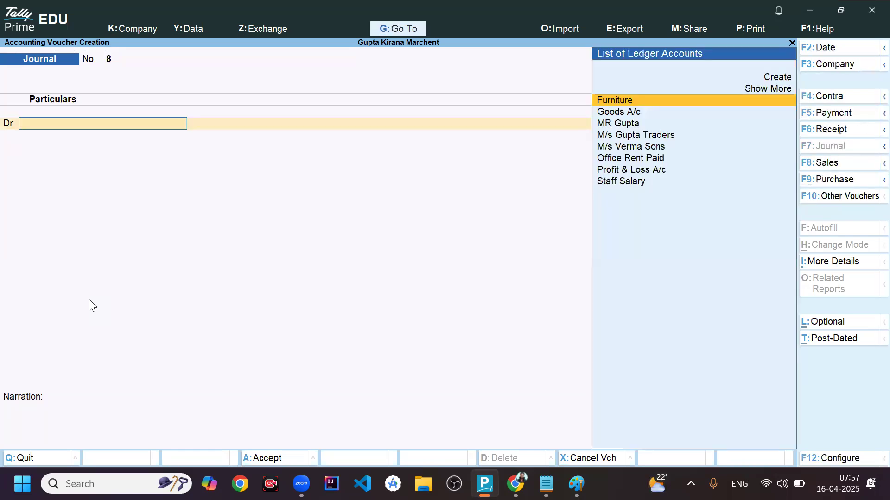
- Open the Balance Sheet and examine the Sundry Debtors and Cash-in-Hand balances under Current Assets
{"action": "key", "text": "Escape"}
{"action": "key", "text": "Down"}
{"action": "key", "text": "Down"}
{"action": "key", "text": "Down"}
{"action": "key", "text": "Down"}
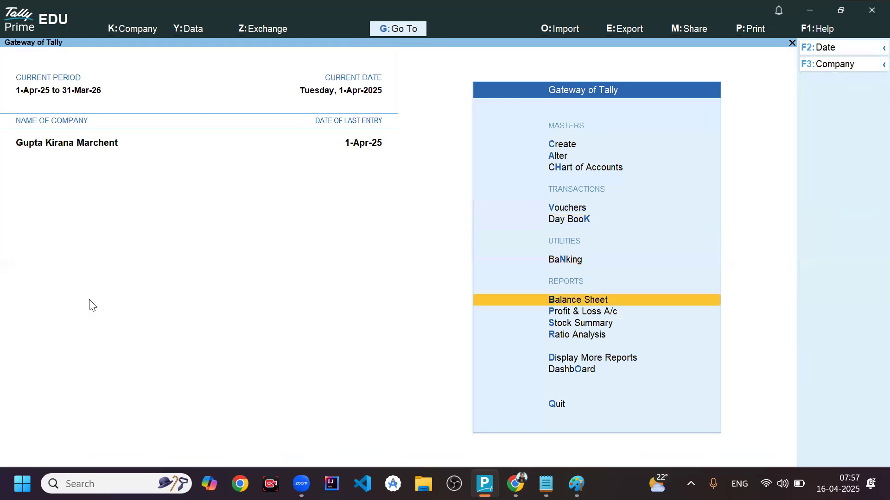
{"action": "key", "text": "Up"}
{"action": "key", "text": "Return"}
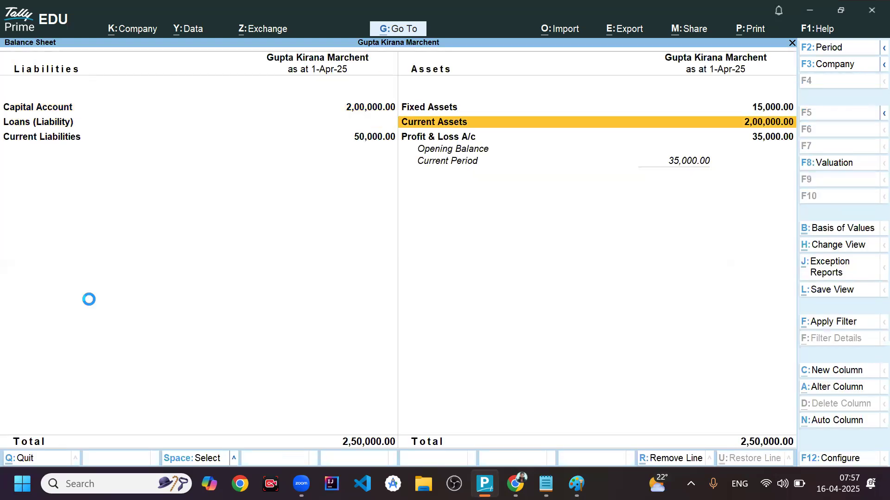
{"action": "key", "text": "Return"}
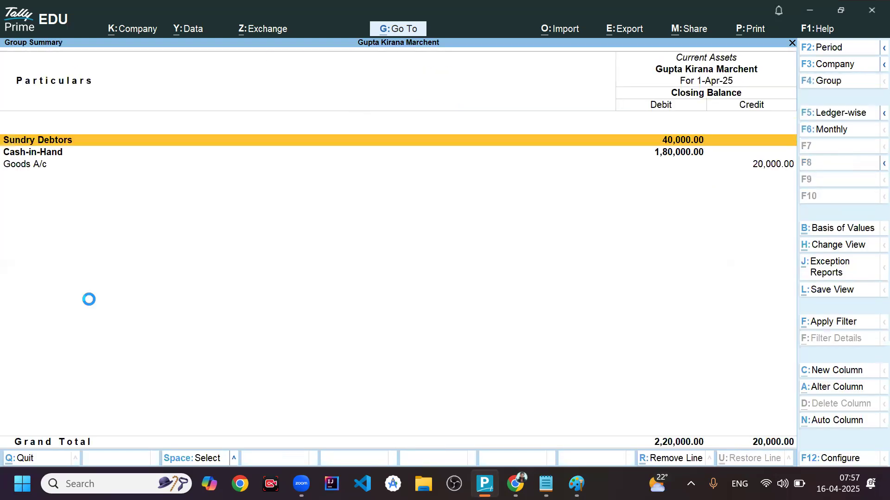
{"action": "key", "text": "Down"}
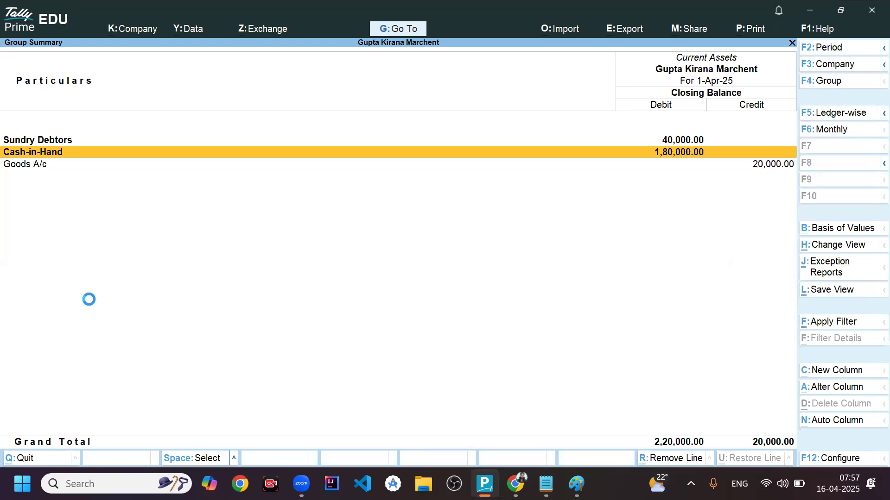
{"action": "key", "text": "Up"}
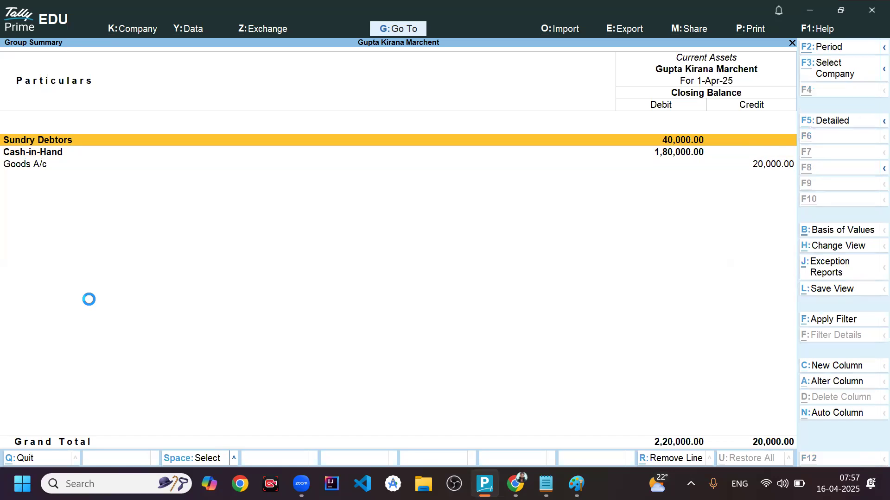
- Switch to the Notepad notes and read entry 8, the payment to M/s Gupta Traders
{"action": "key", "text": "alt+Tab"}
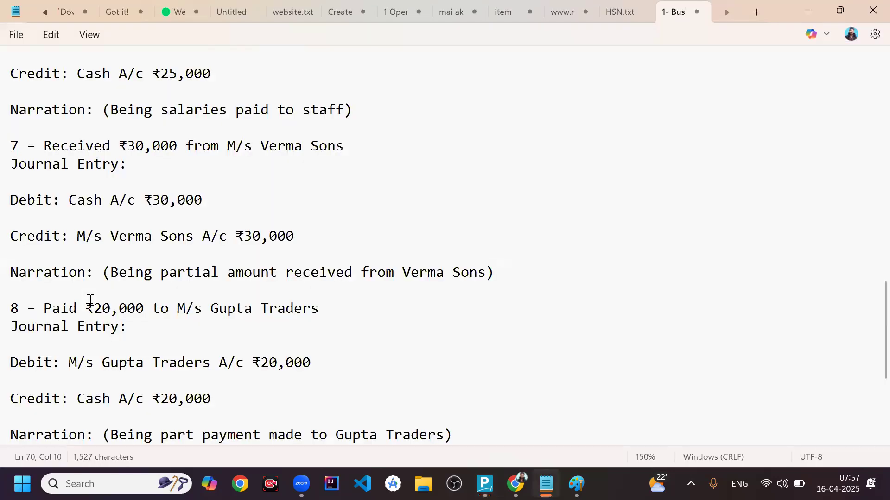
{"action": "scroll", "coordinate": [90, 300], "scroll_direction": "down", "scroll_amount": 2}
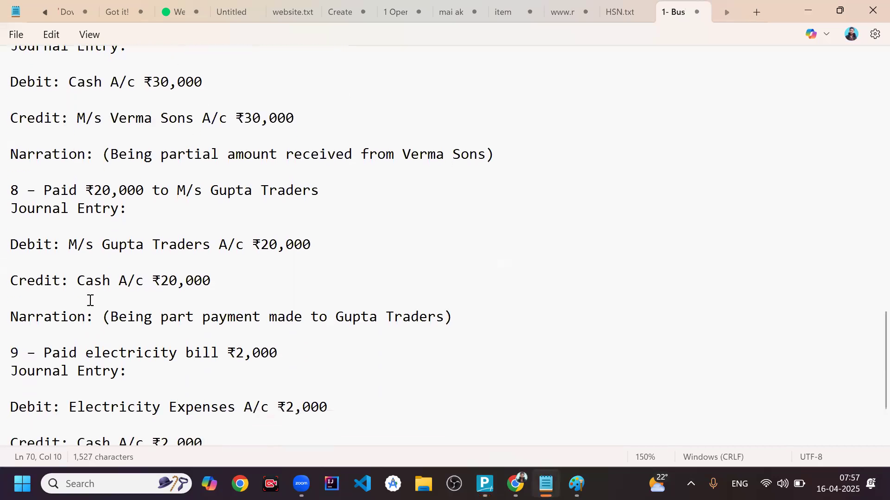
{"action": "left_click", "coordinate": [204, 190]}
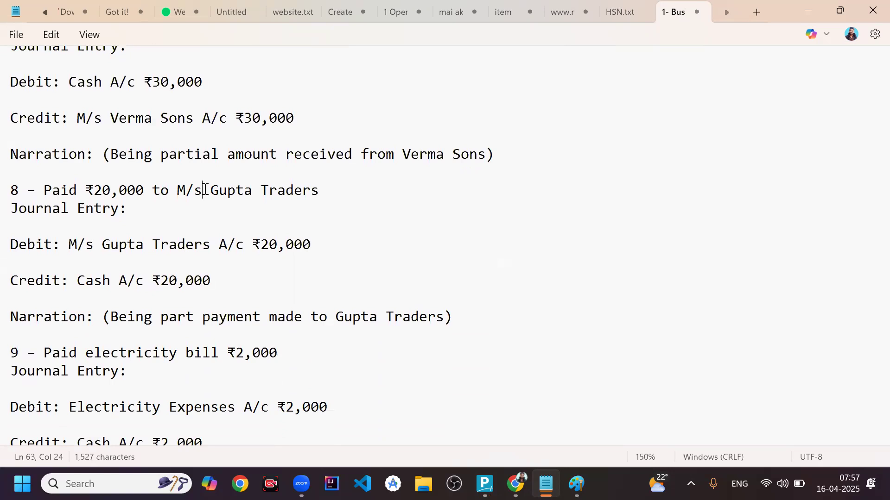
- Return to TallyPrime and check the Current Liabilities in the Balance Sheet
{"action": "key", "text": "alt+Tab"}
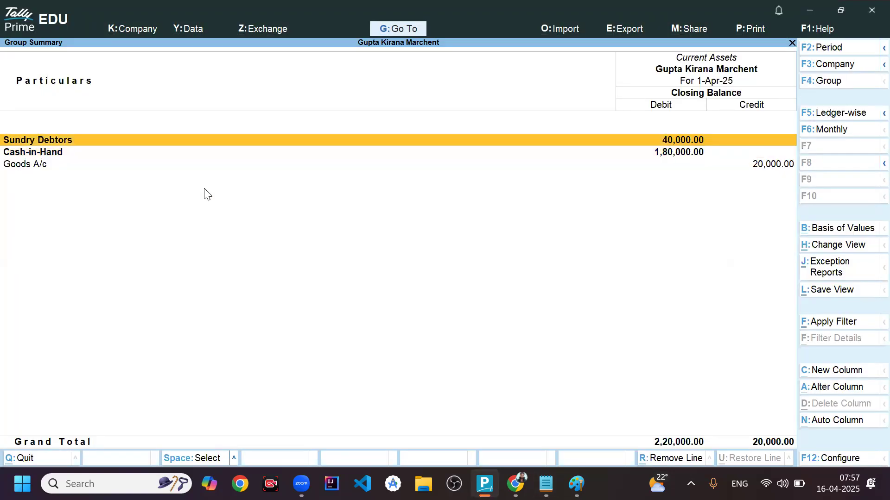
{"action": "key", "text": "Escape"}
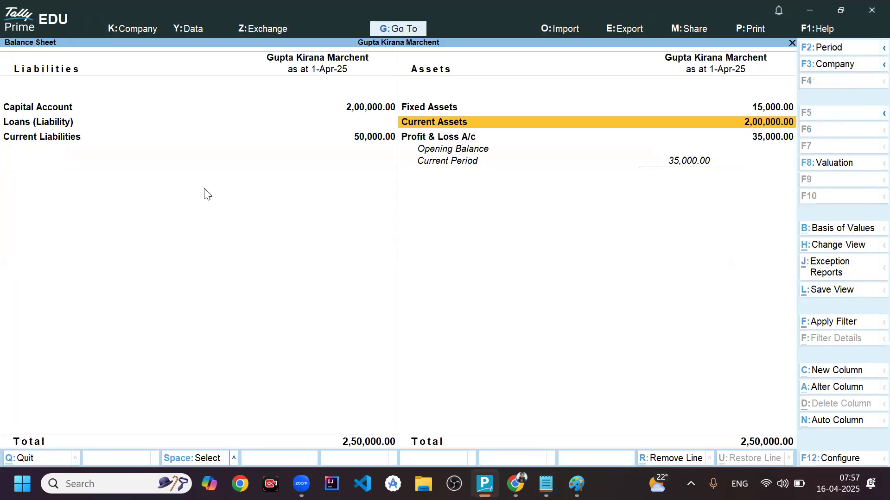
{"action": "key", "text": "Left"}
{"action": "key", "text": "Down"}
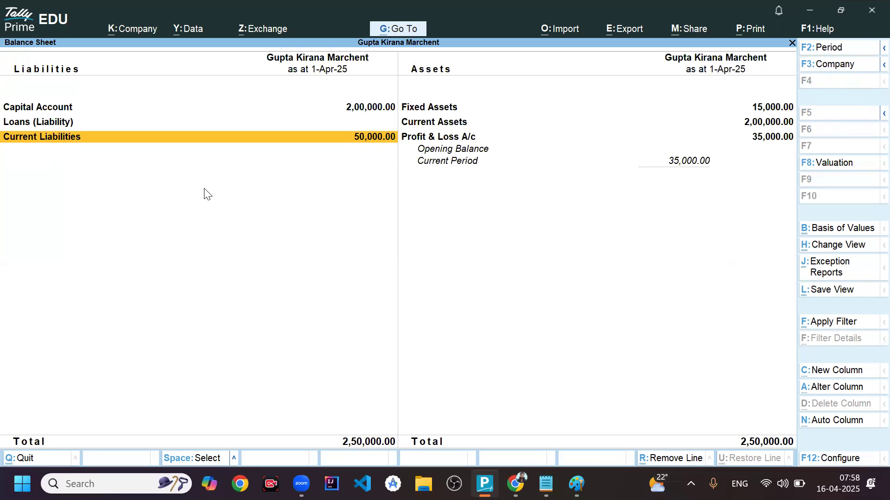
- Leave the Balance Sheet and open a new journal voucher from the Gateway of Tally
{"action": "key", "text": "Escape"}
{"action": "key", "text": "Up"}
{"action": "key", "text": "Up"}
{"action": "key", "text": "Up"}
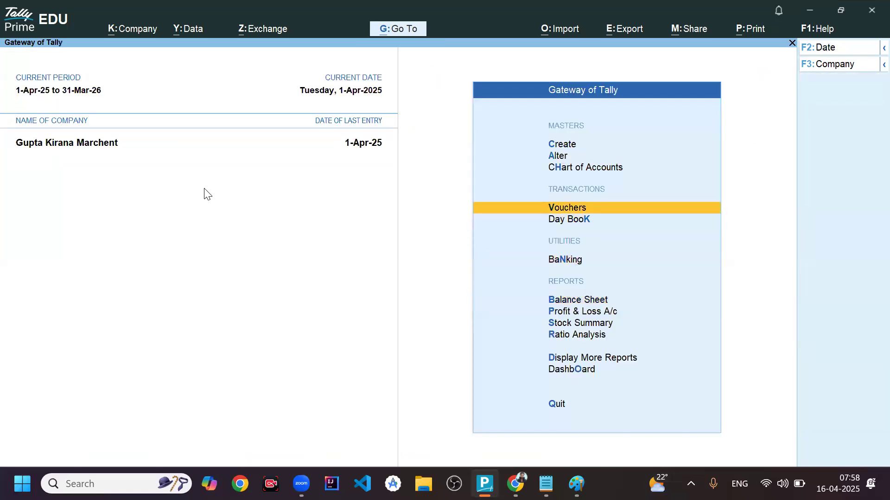
{"action": "key", "text": "Return"}
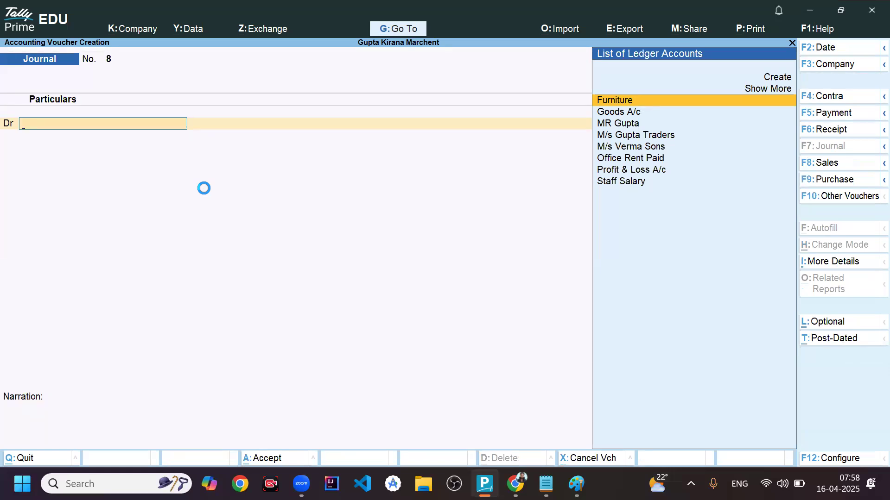
- Debit M/s Gupta Traders with 20,000 and set its bill-wise reference to On Account
{"action": "key", "text": "Down"}
{"action": "key", "text": "Down"}
{"action": "key", "text": "Down"}
{"action": "key", "text": "Return"}
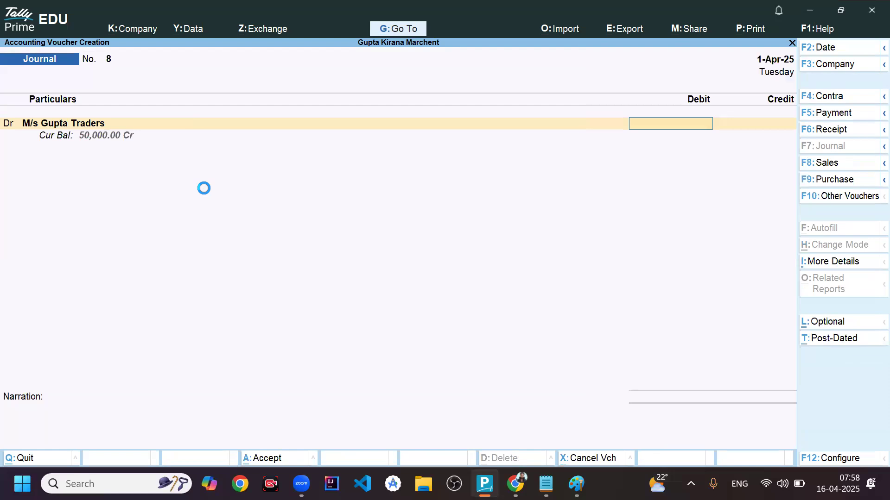
{"action": "type", "text": "20,000"}
{"action": "key", "text": "Return"}
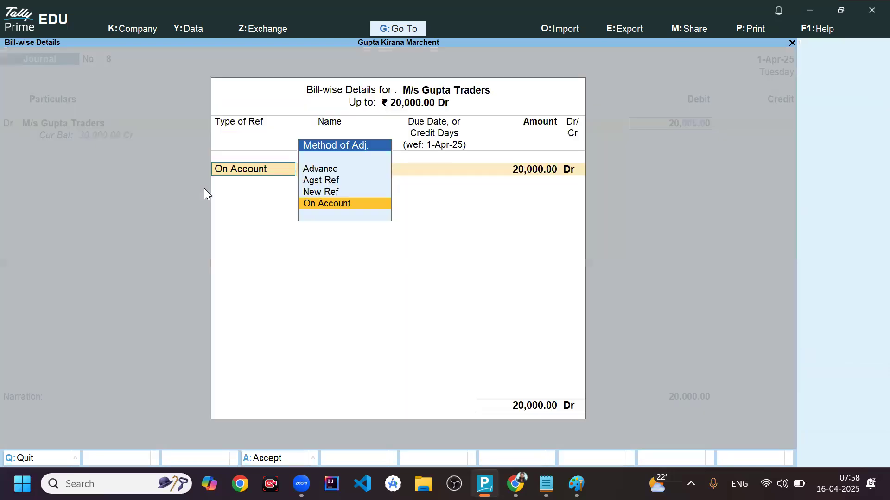
{"action": "key", "text": "Return"}
- Credit Cash with 20,000 and save the journal voucher
{"action": "key", "text": "Return"}
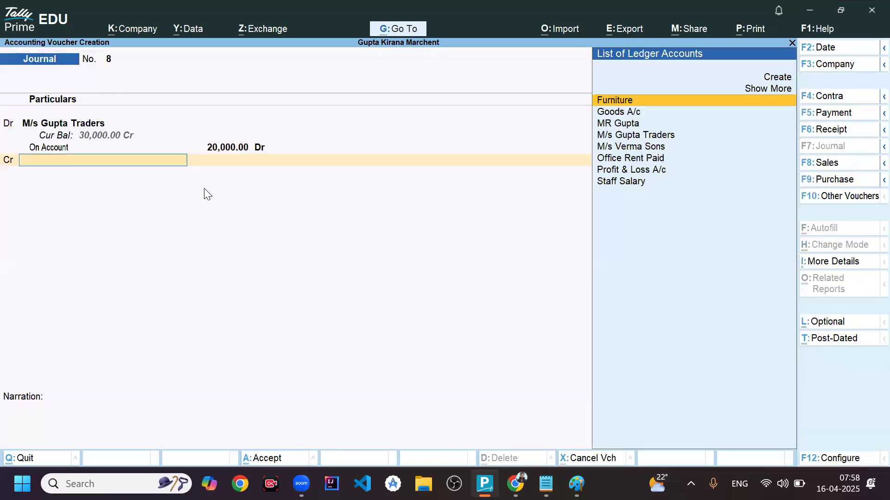
{"action": "type", "text": "Cas"}
{"action": "key", "text": "Return"}
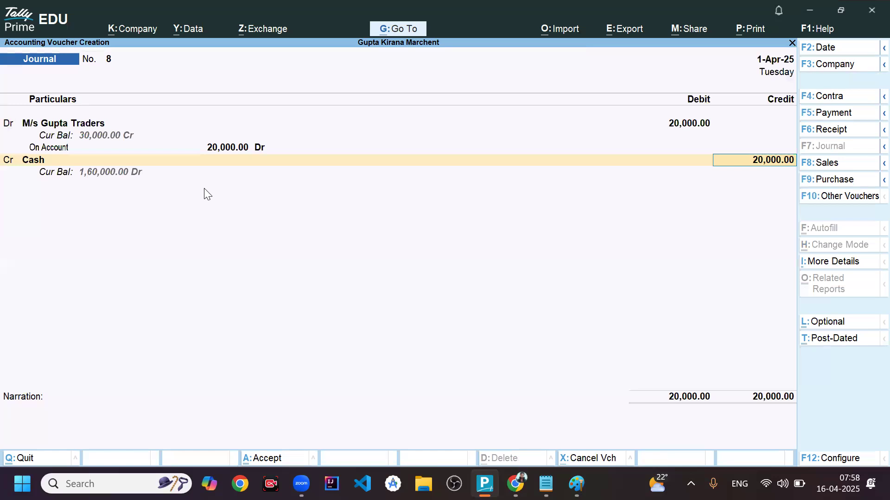
{"action": "key", "text": "ctrl+a"}
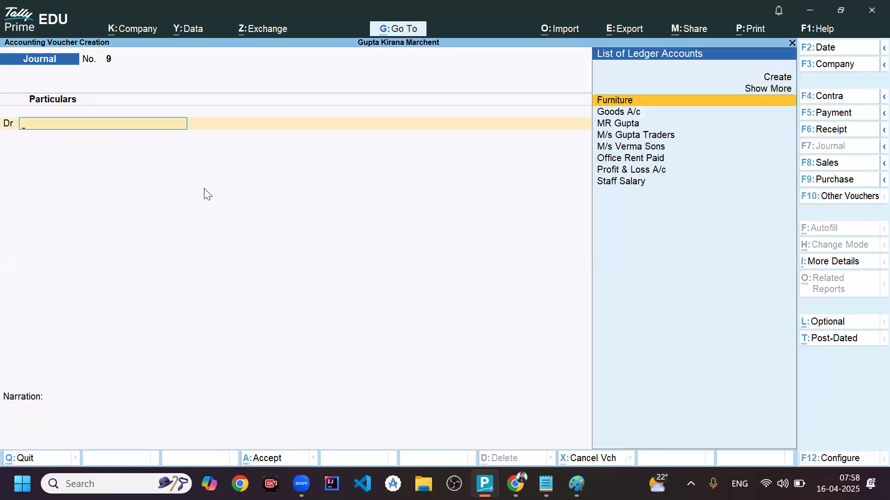
- Leave voucher creation and open the Balance Sheet to check the Current Liabilities after the supplier payment
{"action": "key", "text": "Escape"}
{"action": "key", "text": "y"}
{"action": "key", "text": "Down"}
{"action": "key", "text": "Down"}
{"action": "key", "text": "Down"}
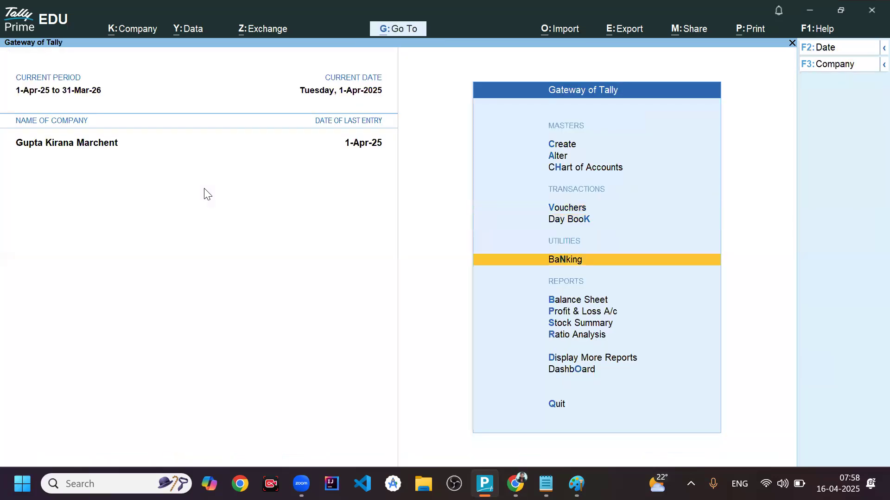
{"action": "key", "text": "Return"}
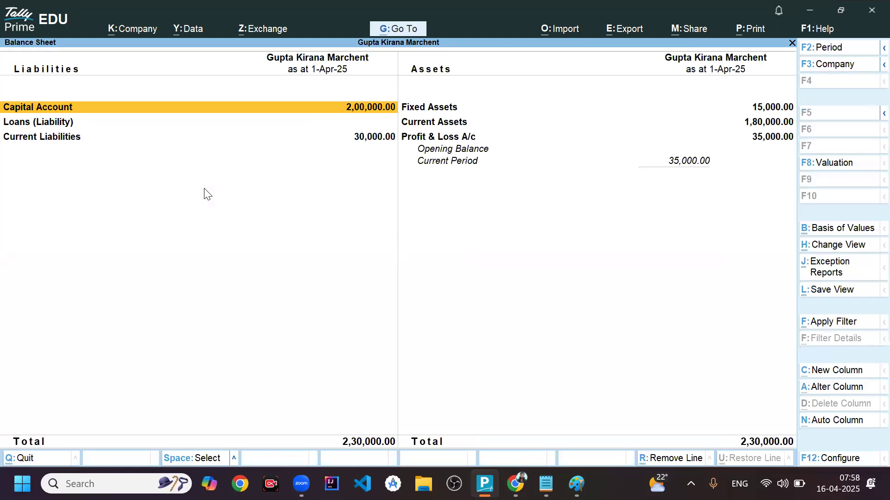
{"action": "key", "text": "Down"}
{"action": "key", "text": "Down"}
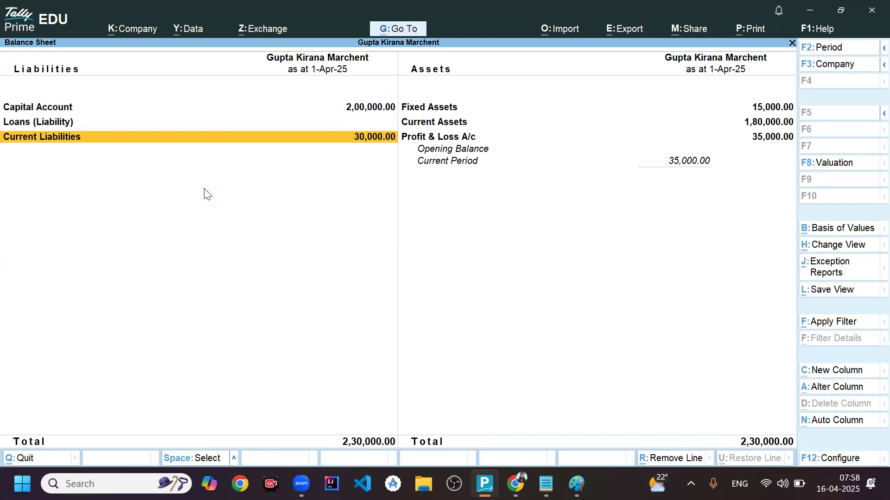
- Open the Current Assets breakdown from the Balance Sheet and examine the Cash-in-Hand balance
{"action": "key", "text": "Up"}
{"action": "key", "text": "Right"}
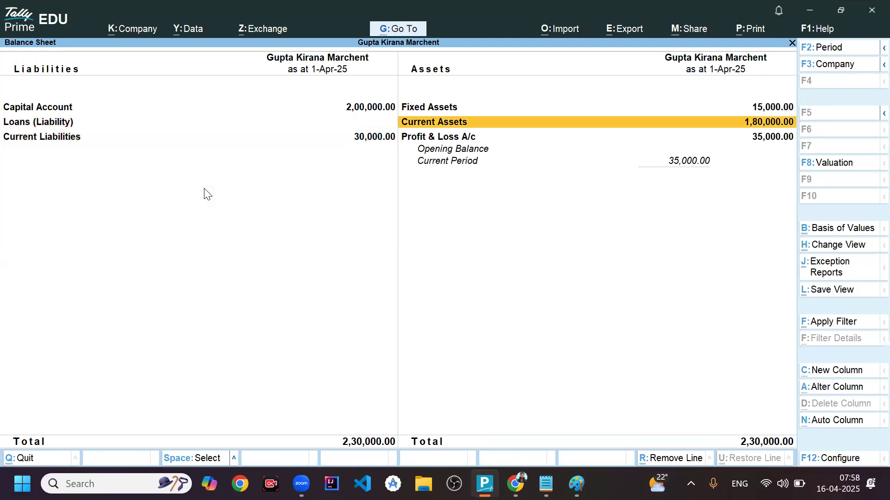
{"action": "key", "text": "Return"}
{"action": "key", "text": "Down"}
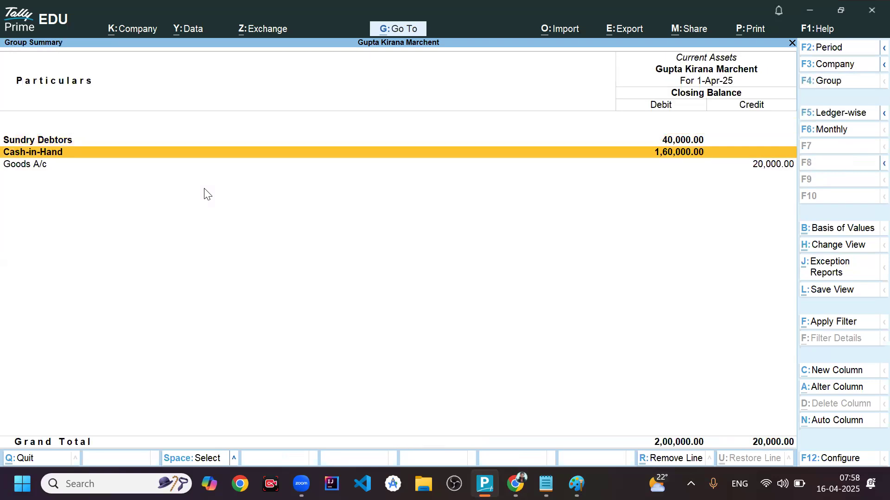
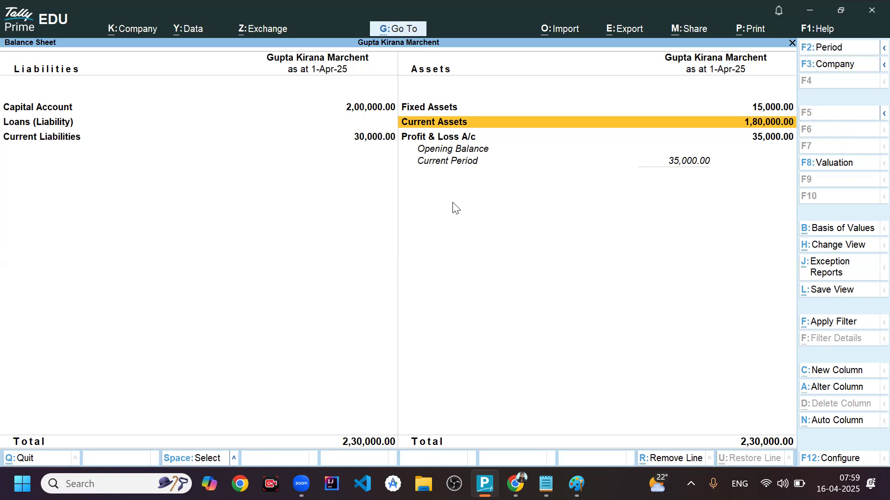
- Switch to the Notepad notes to read the ninth transaction, the electricity bill payment, then return to TallyPrime
{"action": "key", "text": "alt+Tab"}
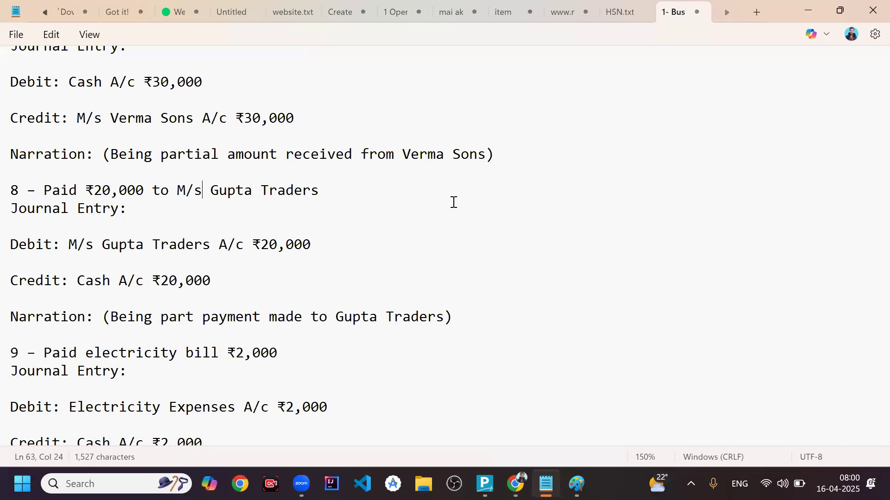
{"action": "scroll", "coordinate": [454, 202], "scroll_direction": "down", "scroll_amount": 2}
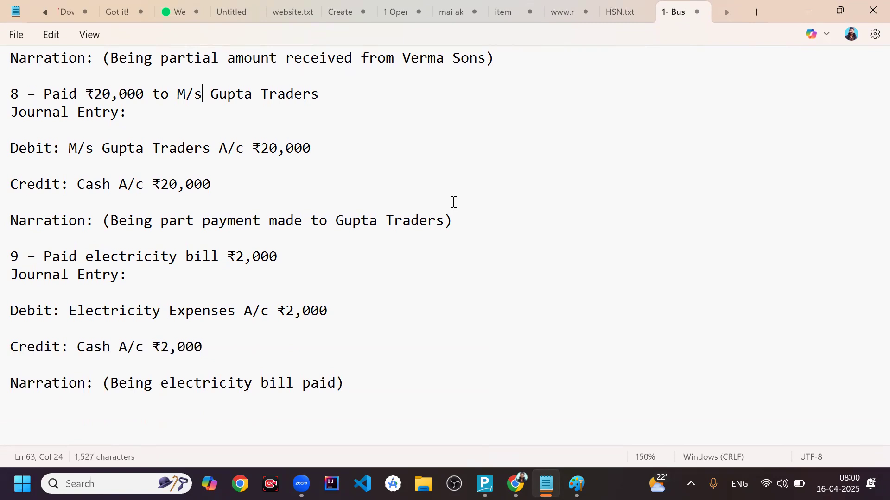
{"action": "key", "text": "alt+Tab"}
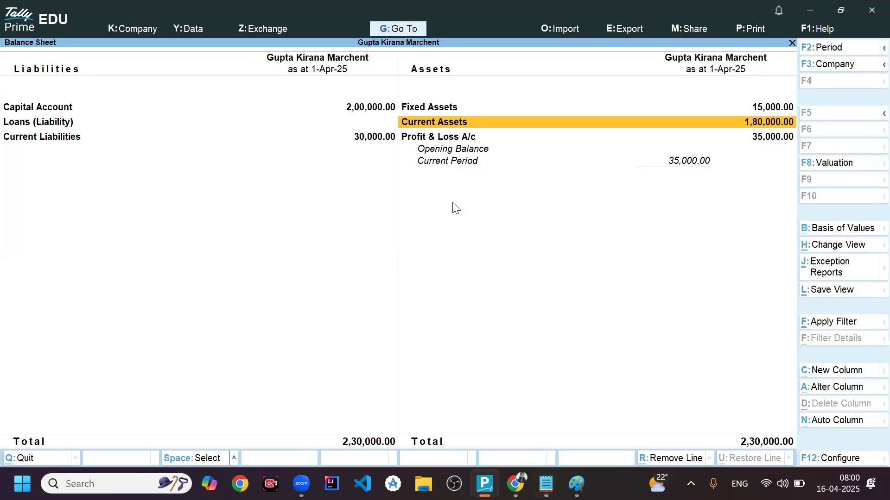
- Leave the Balance Sheet and open a new journal voucher
{"action": "key", "text": "Escape"}
{"action": "key", "text": "Up"}
{"action": "key", "text": "Up"}
{"action": "key", "text": "Up"}
{"action": "key", "text": "Return"}
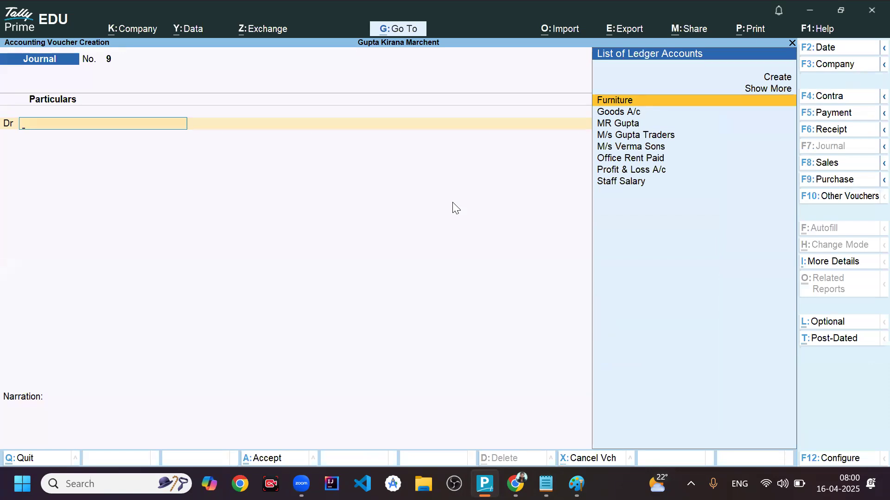
- Create a ledger named Light Bill Paid under an expenses group for the voucher's debit line
{"action": "key", "text": "alt+c"}
{"action": "type", "text": "Light Bill Paid"}
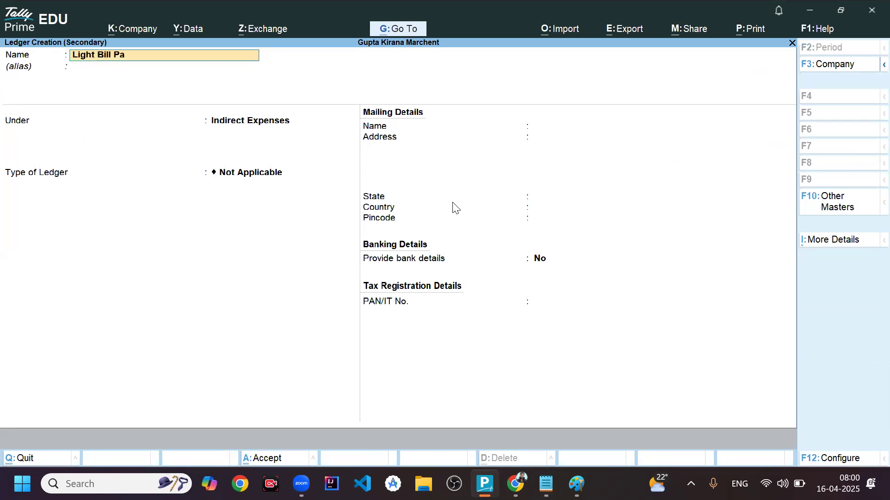
{"action": "key", "text": "Return"}
{"action": "key", "text": "Return"}
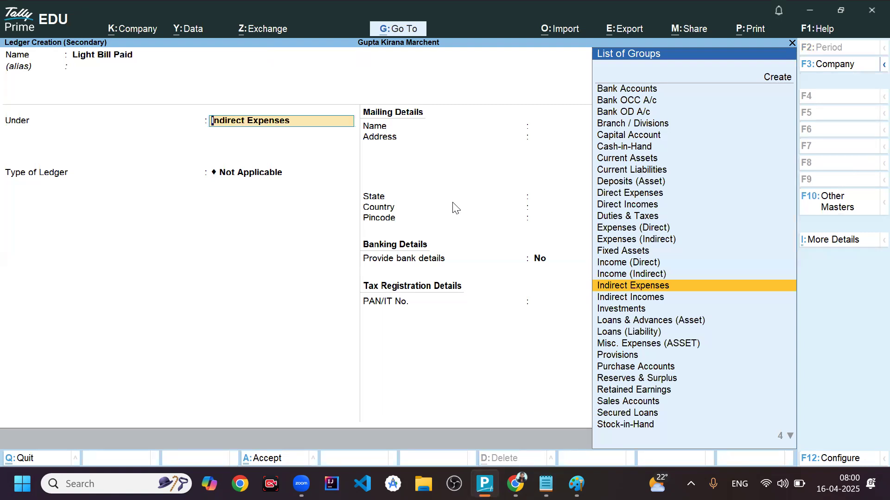
{"action": "type", "text": "Expe"}
{"action": "key", "text": "Down"}
{"action": "key", "text": "Down"}
{"action": "key", "text": "Down"}
{"action": "key", "text": "Return"}
{"action": "key", "text": "Return"}
{"action": "key", "text": "Return"}
{"action": "key", "text": "Return"}
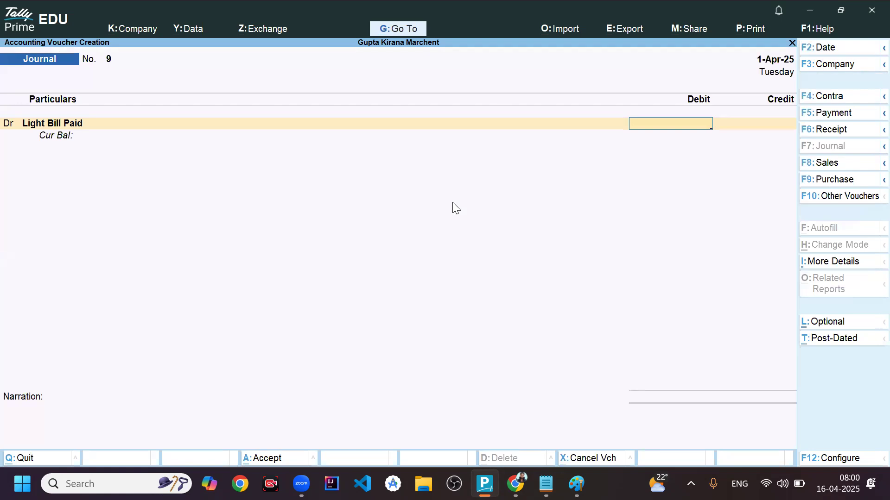
- Debit Light Bill Paid with 2,000, credit Cash with 2,000, and save the journal voucher
{"action": "type", "text": "2000"}
{"action": "key", "text": "Return"}
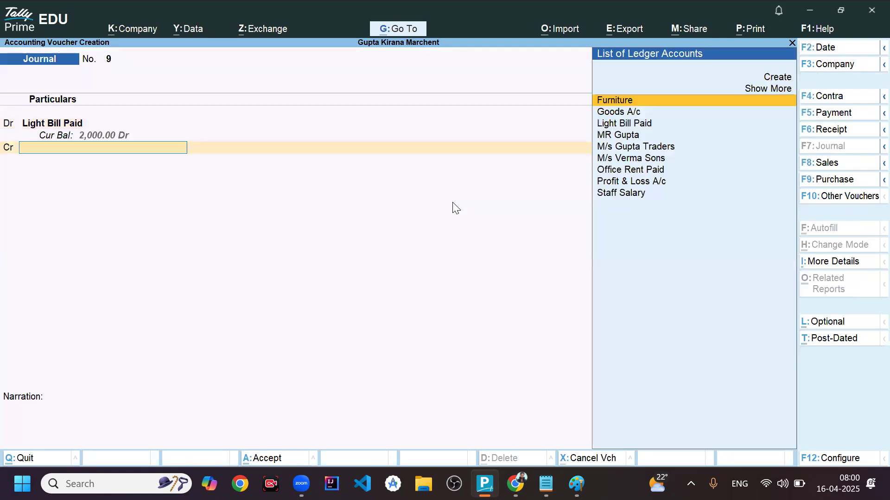
{"action": "type", "text": "Cash"}
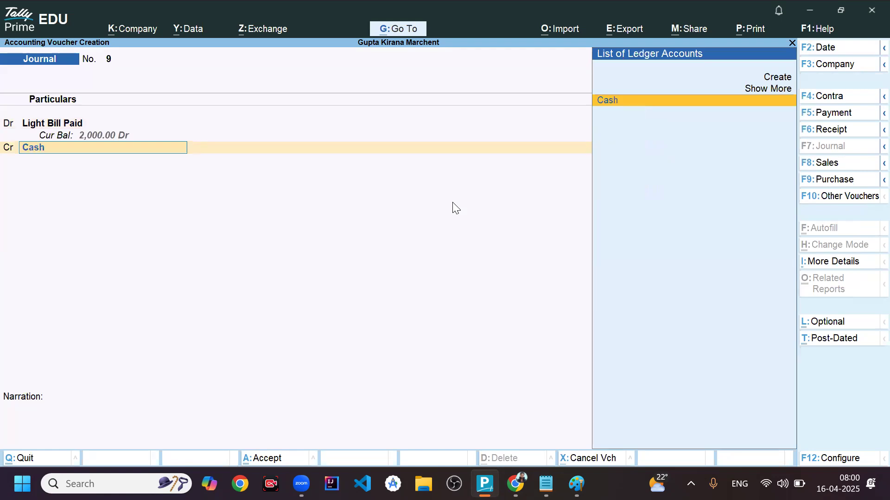
{"action": "key", "text": "Return"}
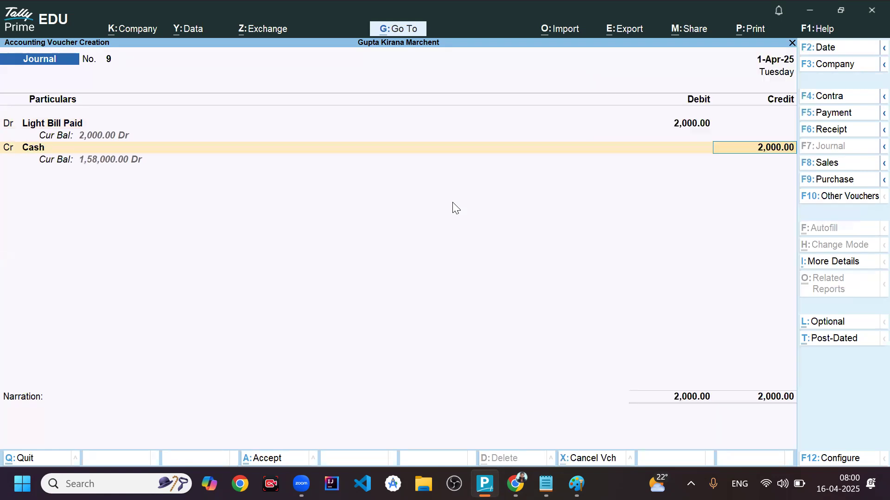
{"action": "key", "text": "Return"}
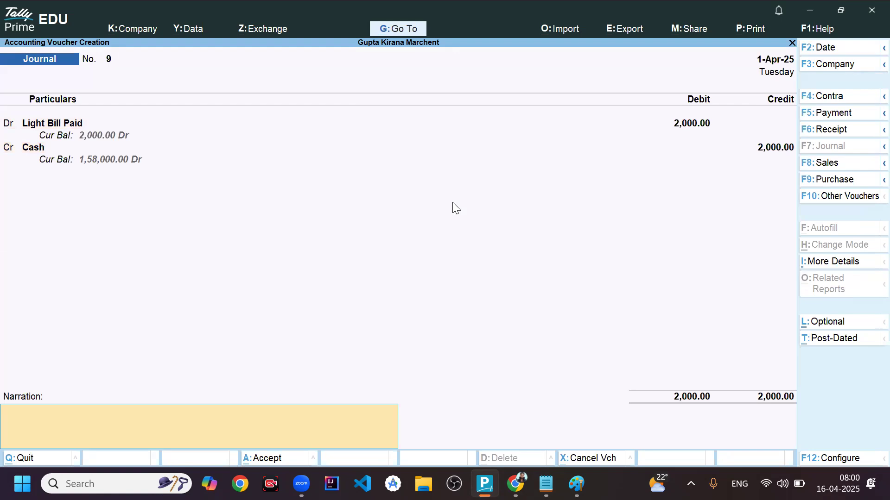
{"action": "key", "text": "Return"}
{"action": "key", "text": "Return"}
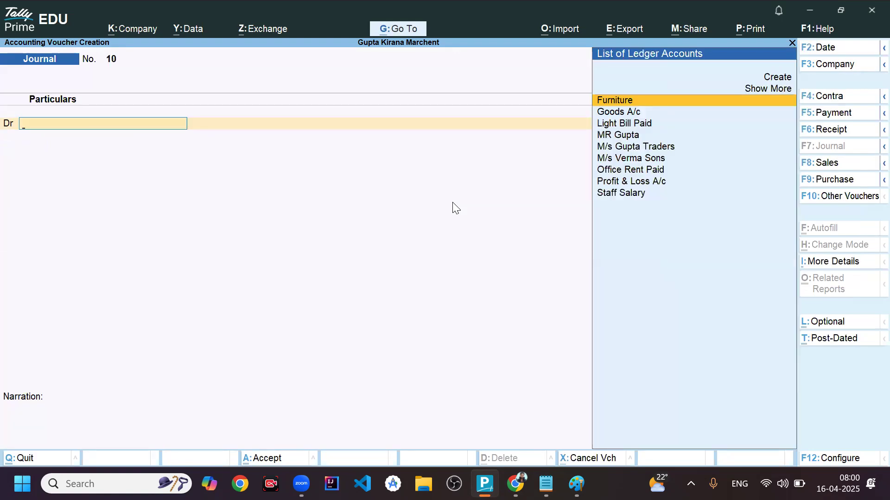
- Leave voucher creation and open the Balance Sheet to check Current Assets after the light bill payment
{"action": "key", "text": "Escape"}
{"action": "key", "text": "Return"}
{"action": "key", "text": "Down"}
{"action": "key", "text": "Down"}
{"action": "key", "text": "Down"}
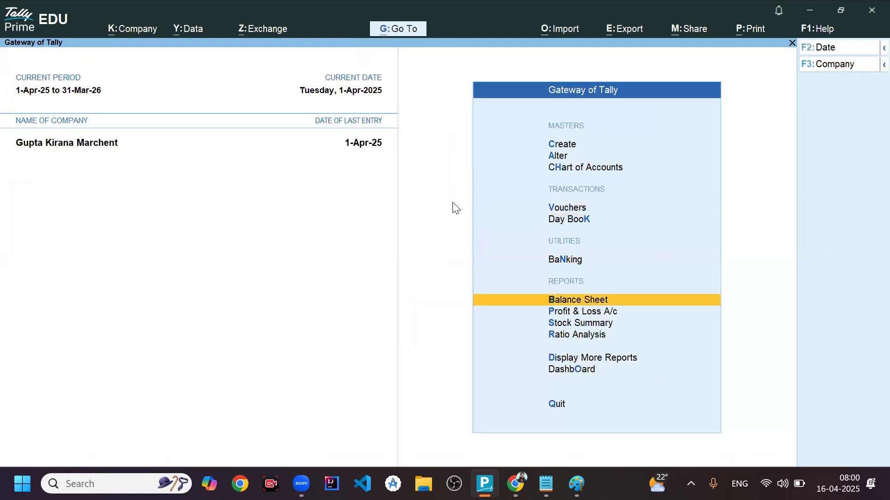
{"action": "key", "text": "Return"}
{"action": "key", "text": "Down"}
{"action": "key", "text": "Right"}
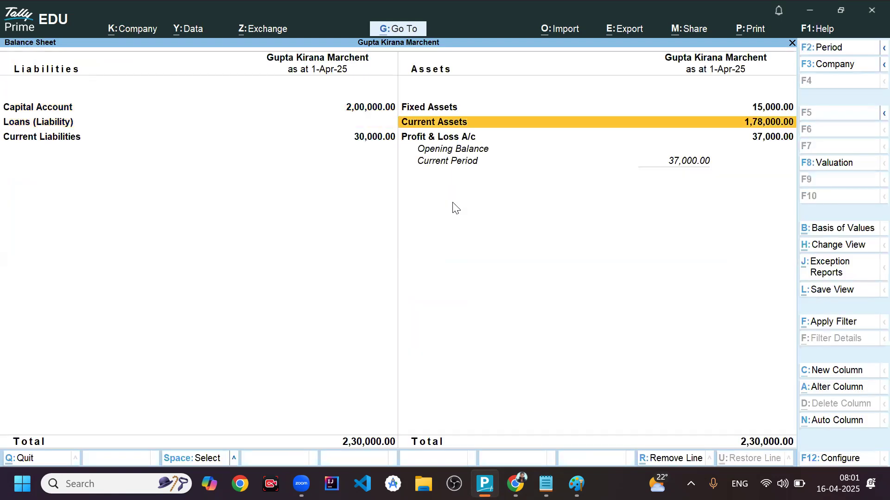
- Examine the Current Assets breakdown against the Notepad notes, then return to the Balance Sheet and compare both sides
{"action": "key", "text": "Return"}
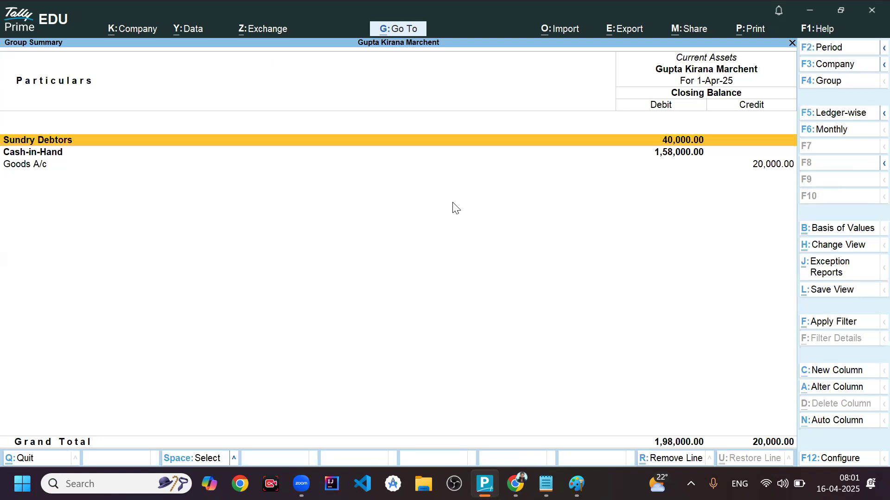
{"action": "key", "text": "alt+Tab"}
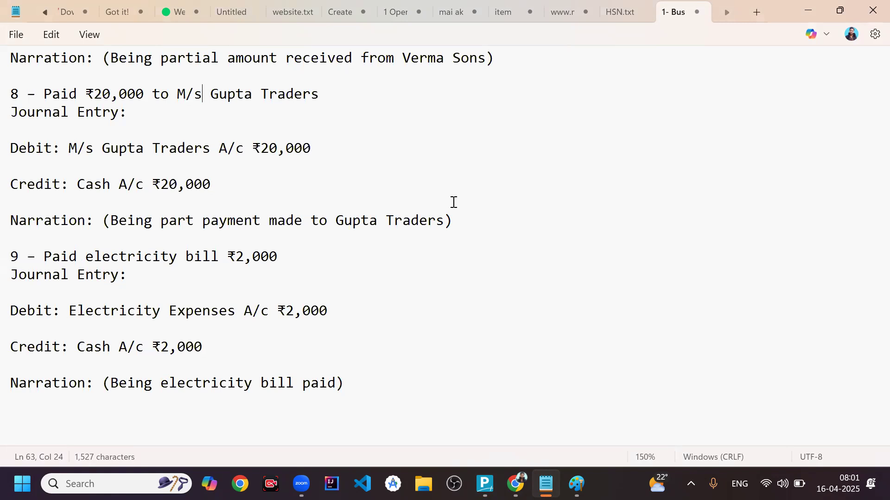
{"action": "key", "text": "alt+Tab"}
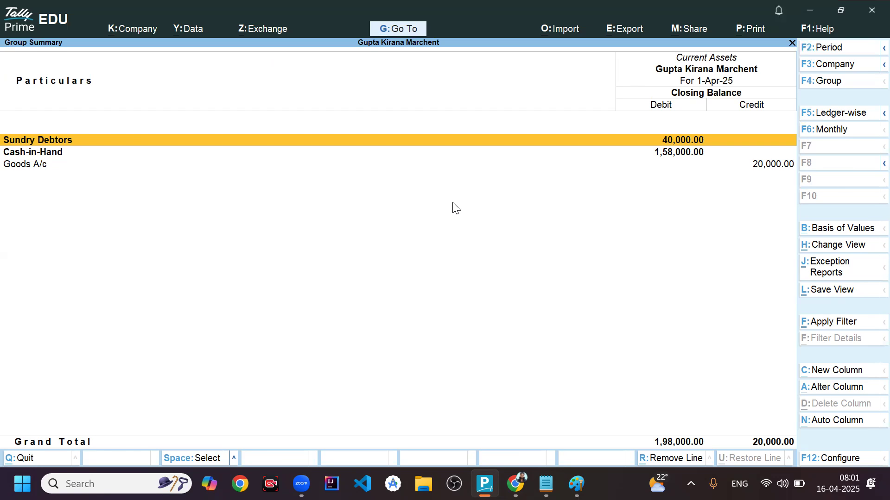
{"action": "key", "text": "Escape"}
{"action": "key", "text": "Left"}
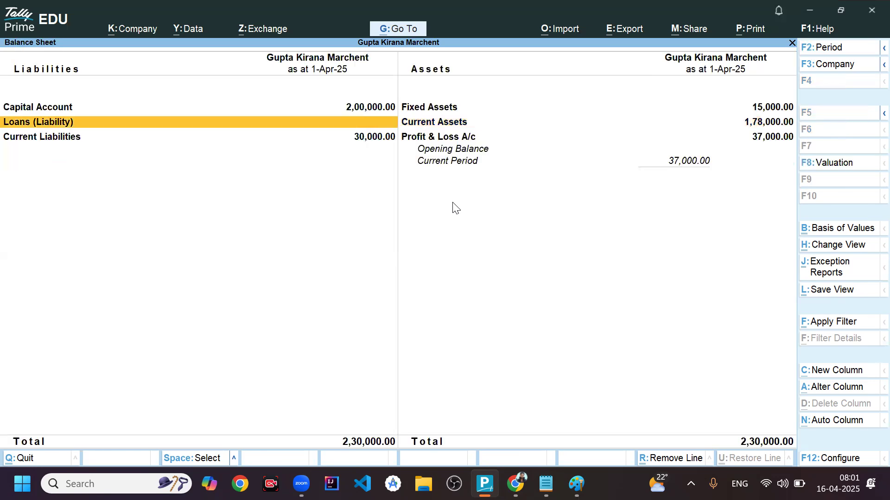
{"action": "key", "text": "Right"}
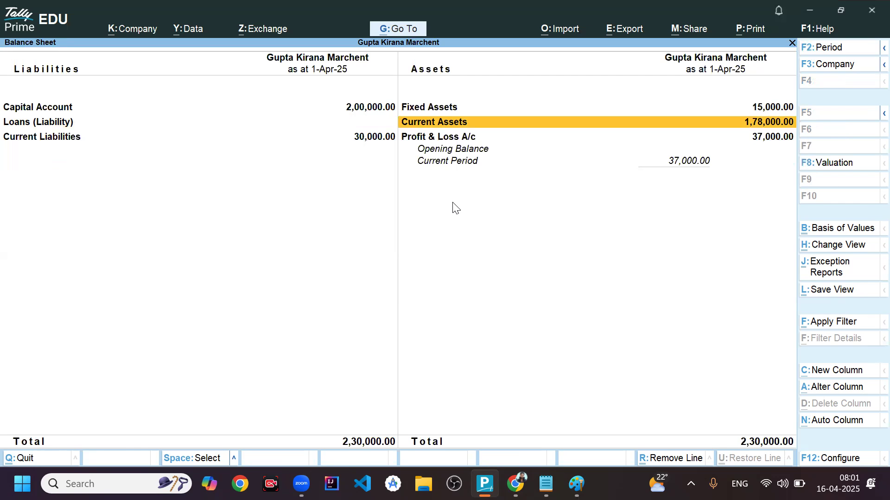
- Leave the Balance Sheet and open the Ledger report selection within Account Books
{"action": "key", "text": "Escape"}
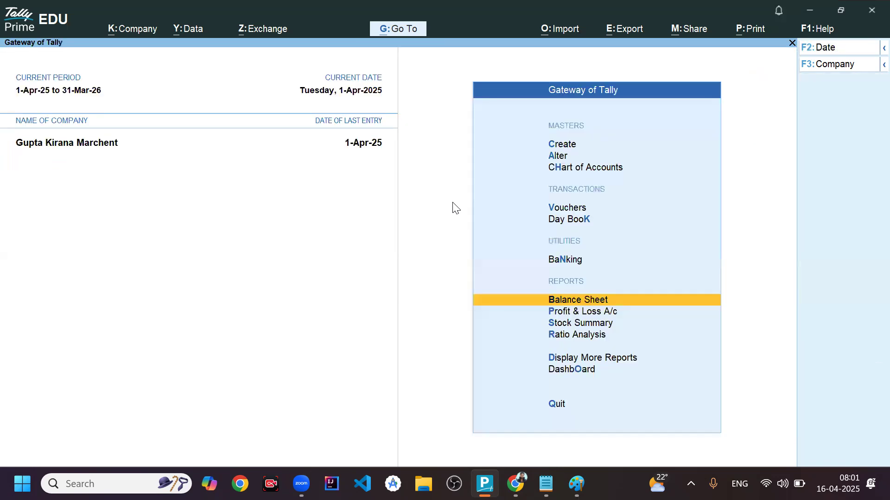
{"action": "key", "text": "Down"}
{"action": "key", "text": "Down"}
{"action": "key", "text": "Down"}
{"action": "key", "text": "Down"}
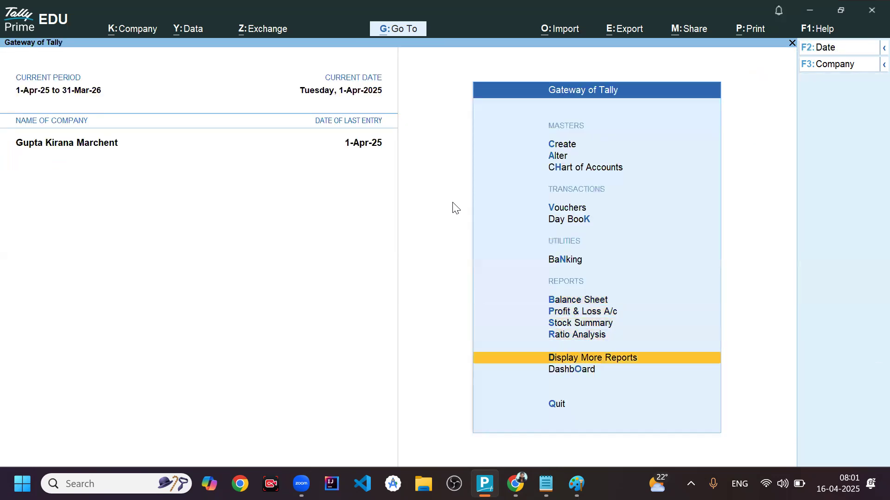
{"action": "key", "text": "Return"}
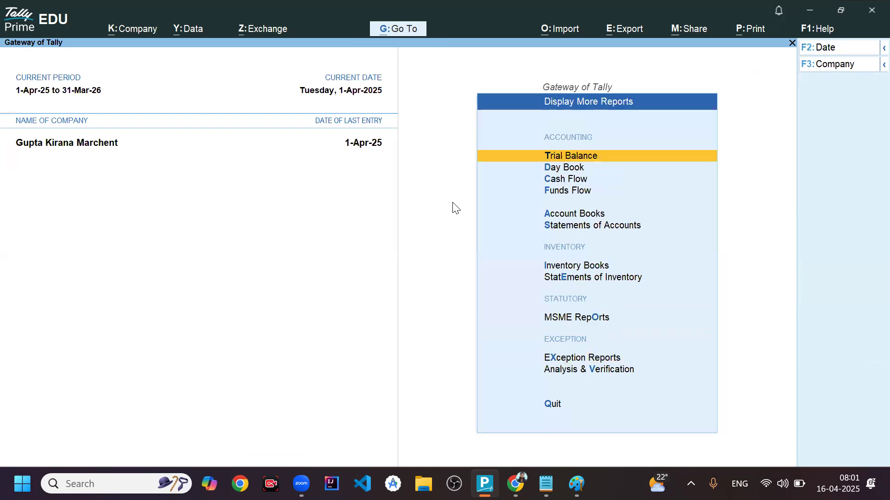
{"action": "key", "text": "Down"}
{"action": "key", "text": "Down"}
{"action": "key", "text": "Down"}
{"action": "key", "text": "Down"}
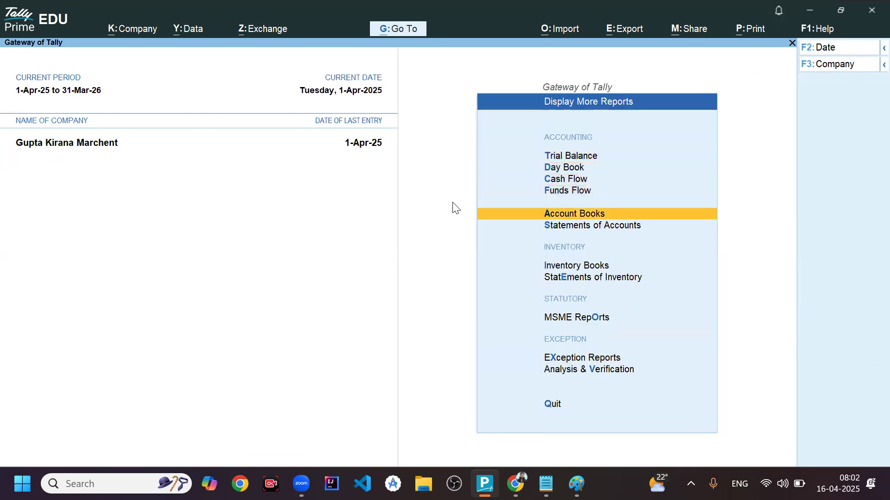
{"action": "key", "text": "Return"}
{"action": "key", "text": "Down"}
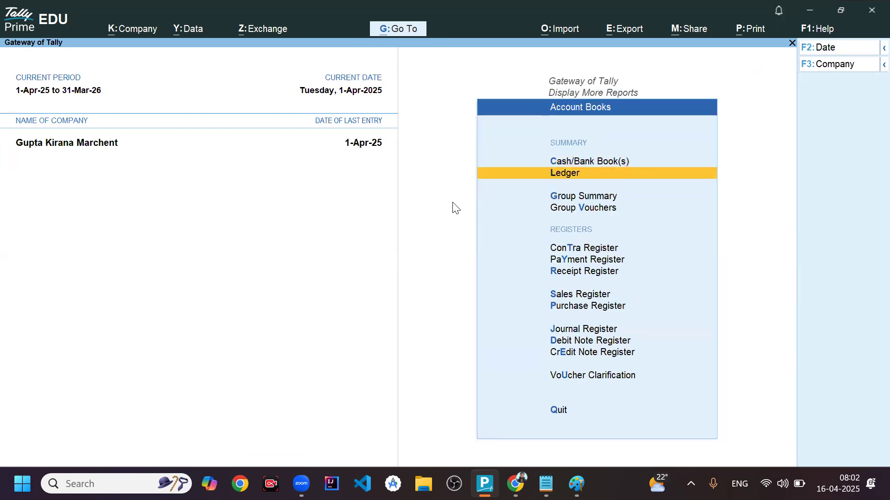
{"action": "key", "text": "Return"}
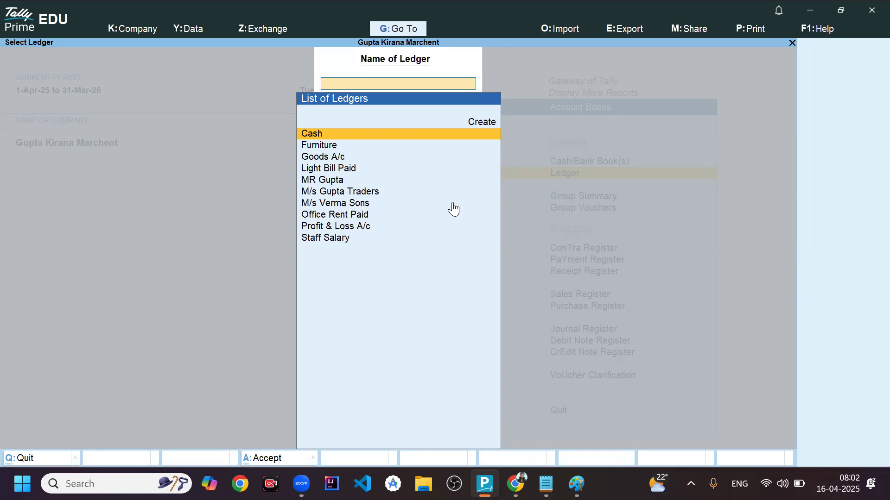
- Open the M/s Gupta Traders ledger to examine its vouchers and closing balance, then return to the ledger list
{"action": "key", "text": "Down"}
{"action": "key", "text": "Down"}
{"action": "key", "text": "Down"}
{"action": "key", "text": "Down"}
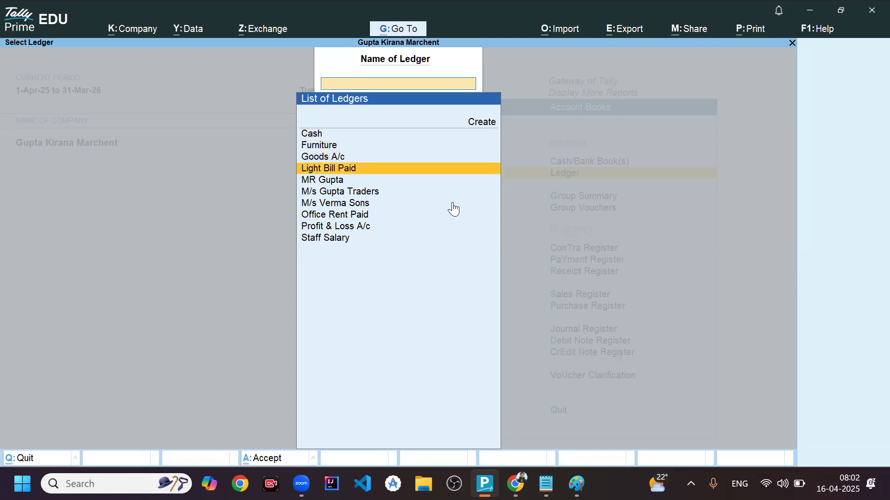
{"action": "key", "text": "Down"}
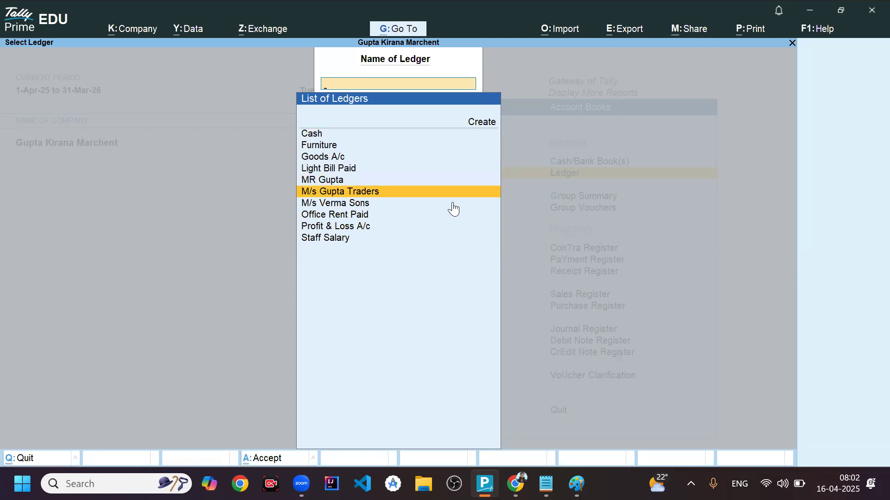
{"action": "key", "text": "Return"}
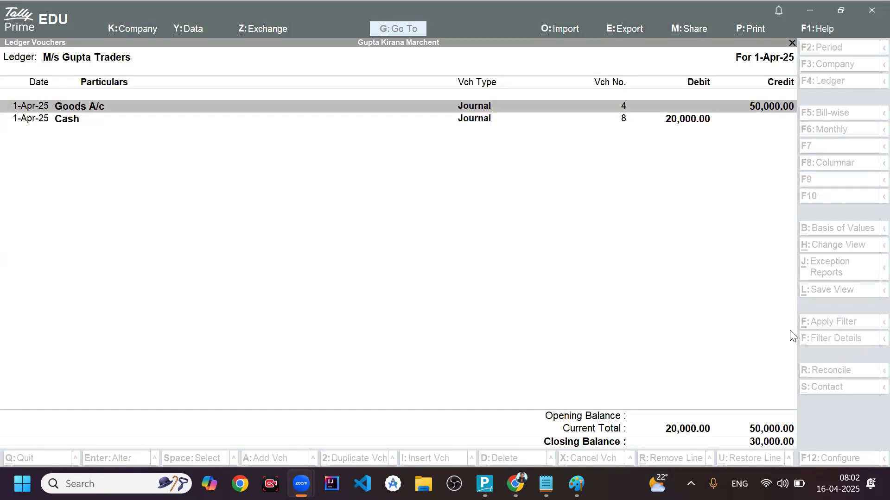
{"action": "left_click", "coordinate": [773, 312]}
{"action": "key", "text": "Escape"}
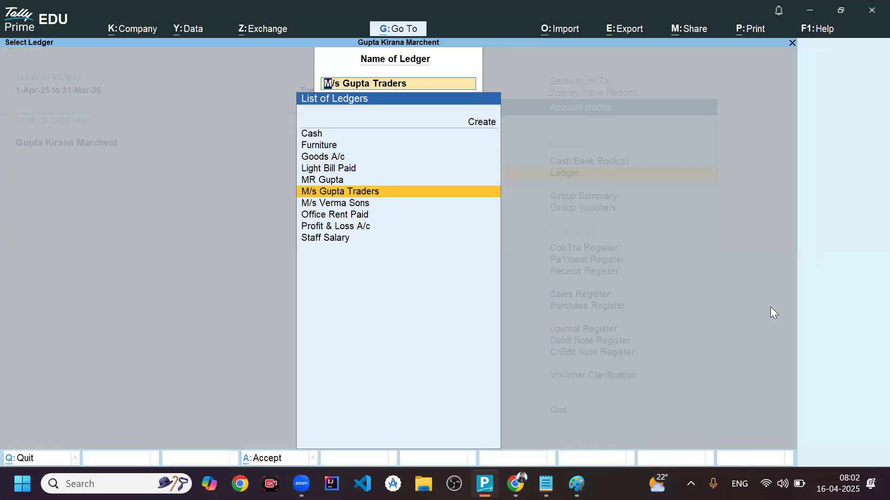
- Open the M/s Verma Sons ledger to examine its vouchers and closing balance, then close it
{"action": "key", "text": "Down"}
{"action": "key", "text": "Return"}
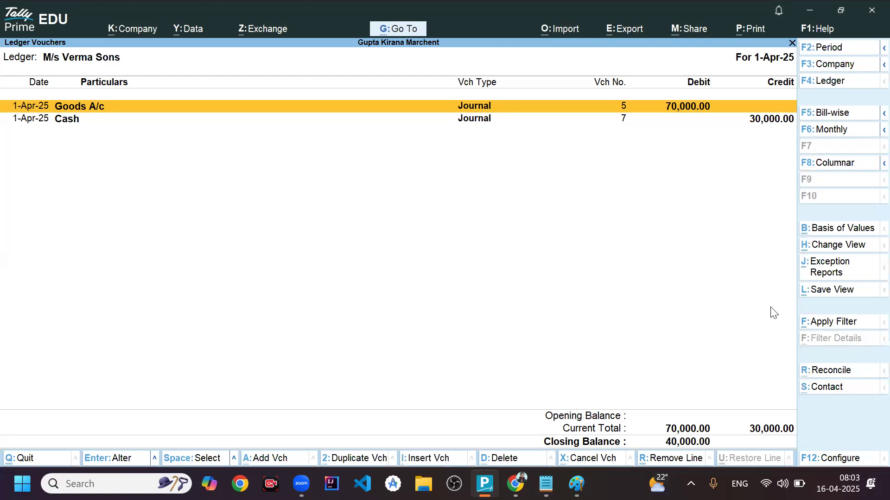
{"action": "key", "text": "Escape"}
- Return from the account reports to the Gateway of Tally and open a new journal voucher
{"action": "key", "text": "Escape"}
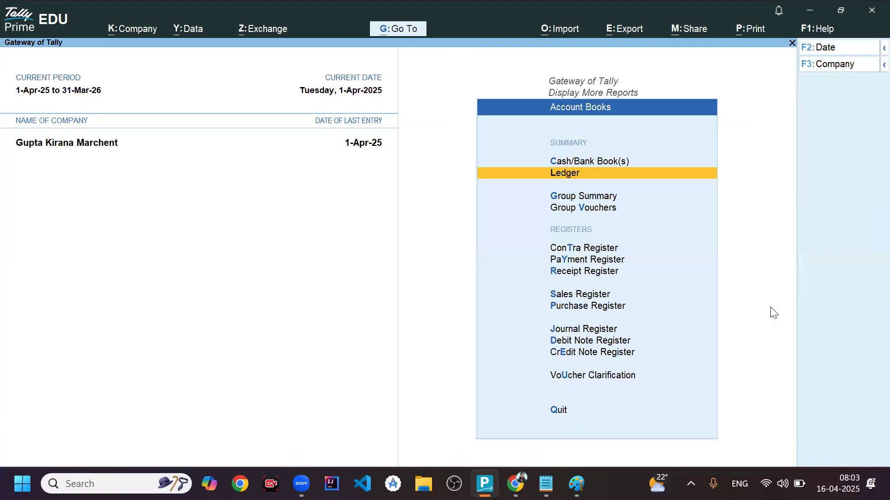
{"action": "key", "text": "Escape"}
{"action": "key", "text": "Escape"}
{"action": "key", "text": "Up"}
{"action": "key", "text": "Up"}
{"action": "key", "text": "Up"}
{"action": "key", "text": "Up"}
{"action": "key", "text": "Up"}
{"action": "key", "text": "Up"}
{"action": "key", "text": "Up"}
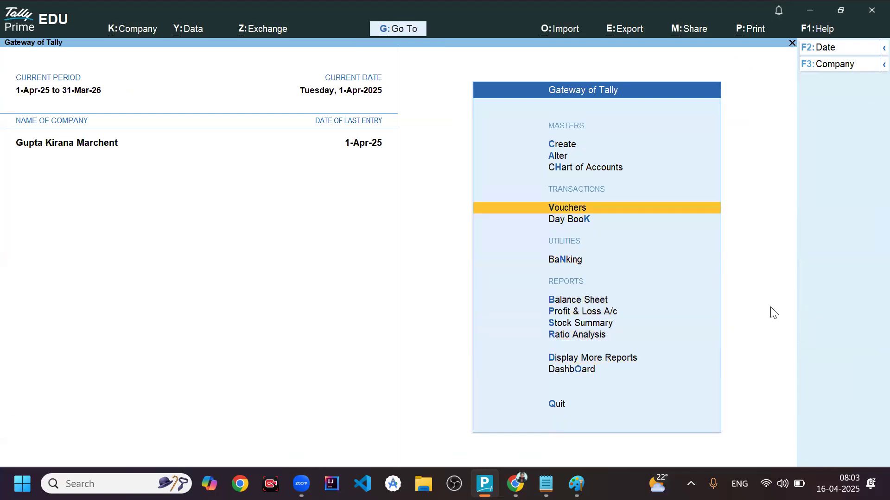
{"action": "key", "text": "Return"}
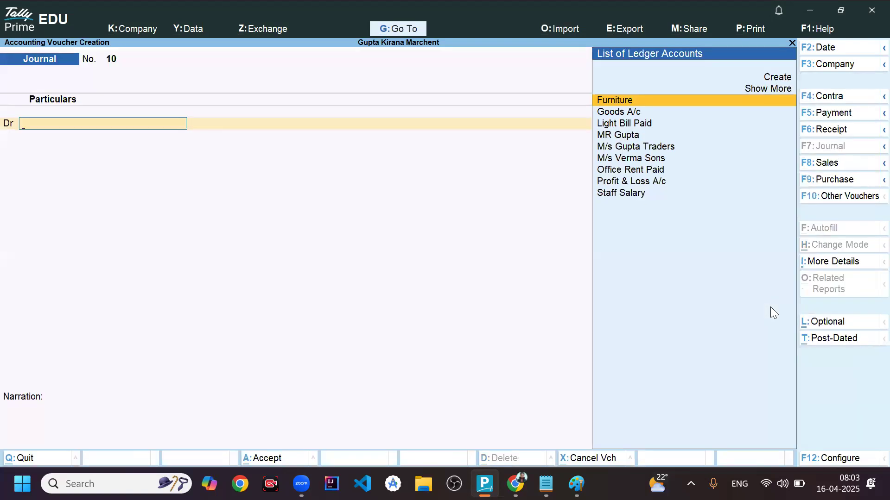
- Record a journal voucher debiting Cash 40,000 and crediting M/s Verma Sons 40,000, and save it without a narration
{"action": "type", "text": "Cash"}
{"action": "key", "text": "Return"}
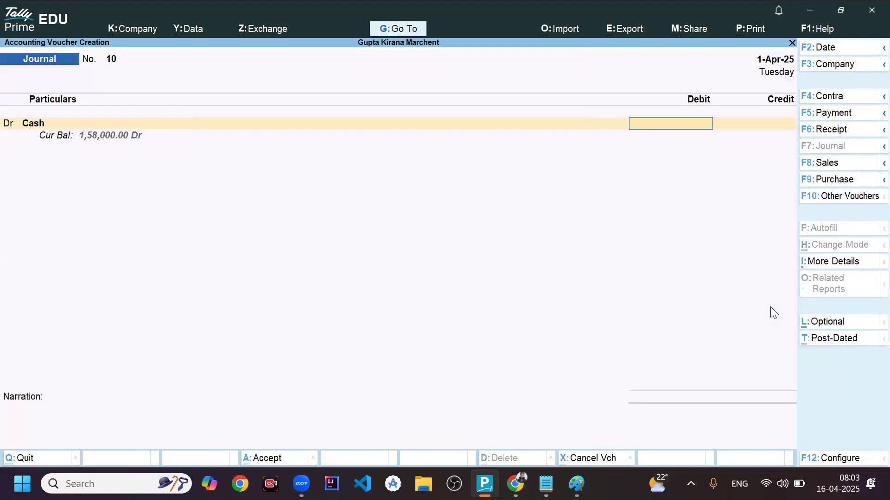
{"action": "type", "text": "40000"}
{"action": "key", "text": "Return"}
{"action": "key", "text": "Return"}
{"action": "key", "text": "Return"}
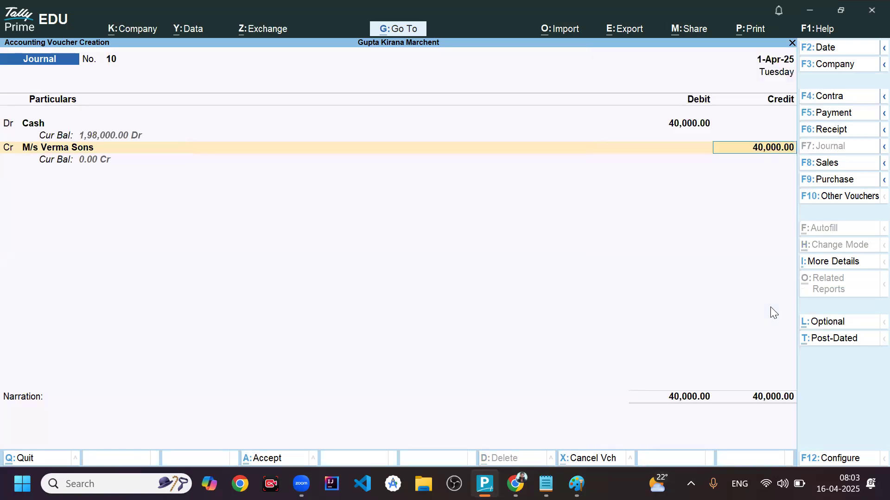
{"action": "key", "text": "ctrl+a"}
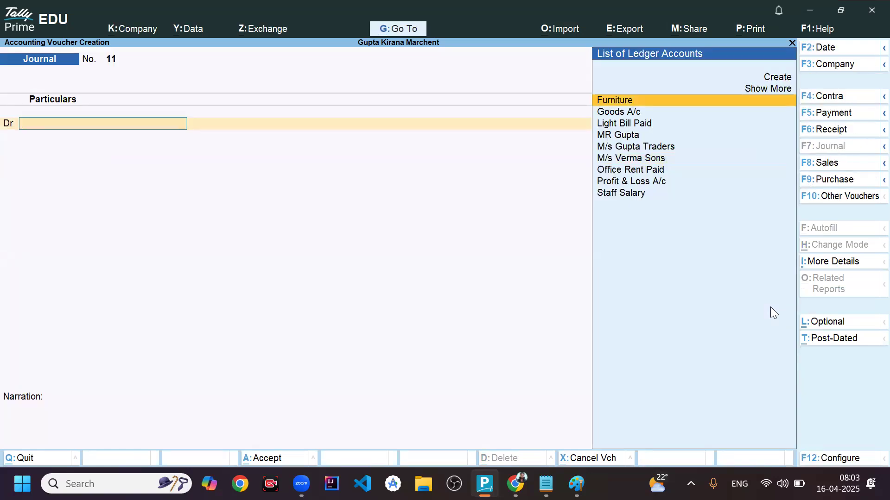
- Quit voucher creation and open the Balance Sheet from the Gateway of Tally
{"action": "key", "text": "Escape"}
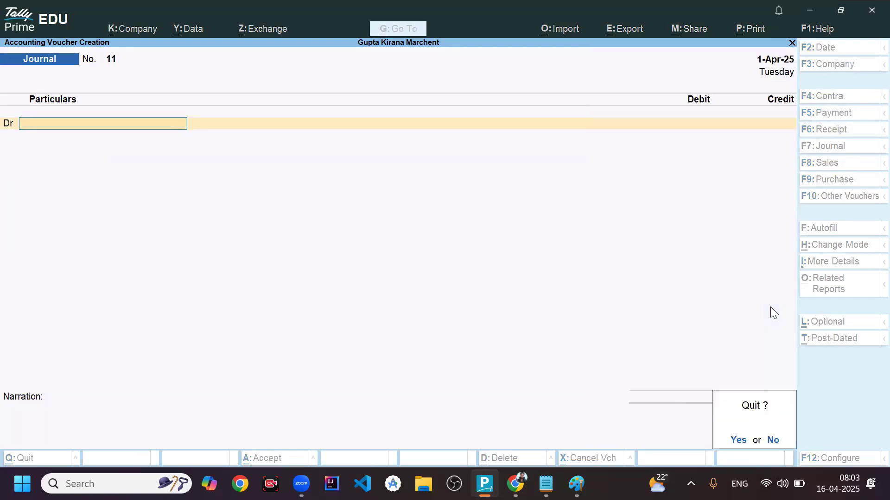
{"action": "key", "text": "y"}
{"action": "key", "text": "Down"}
- Examine the Balance Sheet's Current Assets group, including Sundry Debtors, Cash-in-Hand and Goods A/c, and return to the Balance Sheet
{"action": "key", "text": "Down"}
{"action": "key", "text": "Down"}
{"action": "key", "text": "Return"}
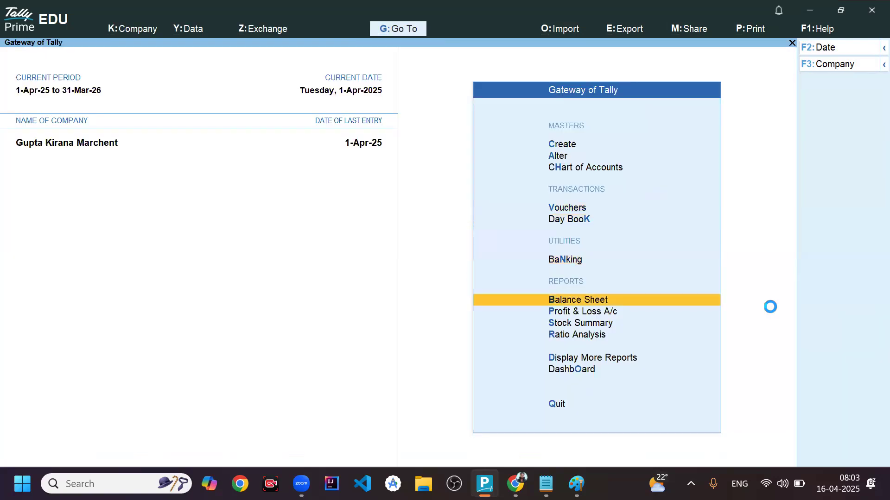
{"action": "key", "text": "Down"}
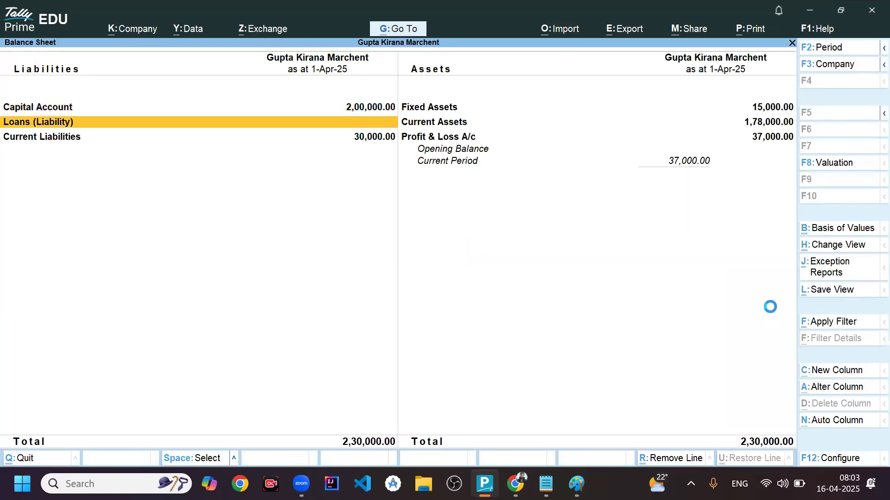
{"action": "key", "text": "Right"}
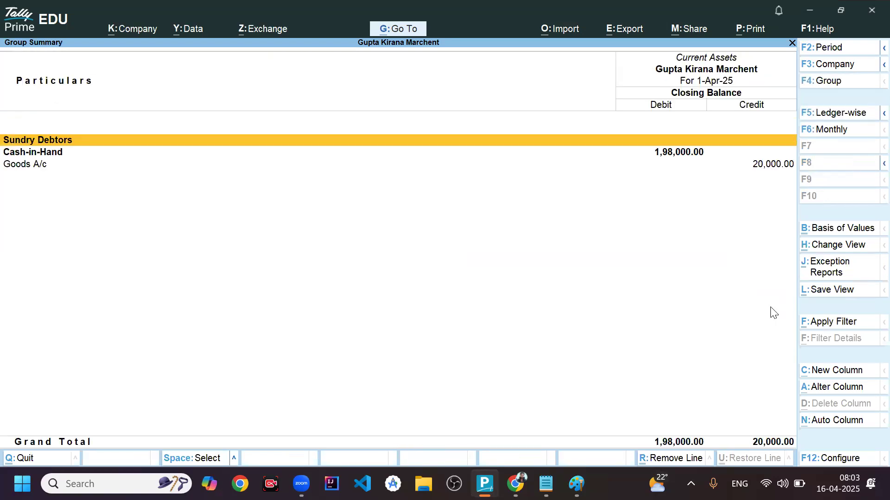
{"action": "key", "text": "Return"}
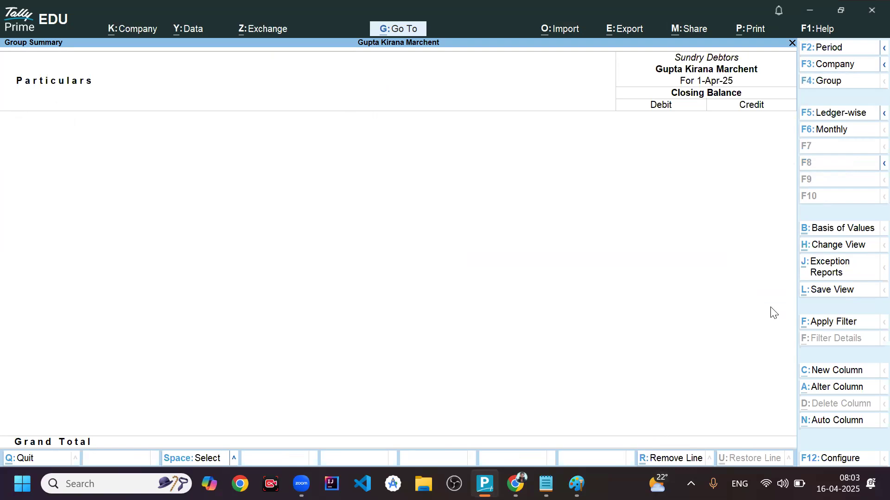
{"action": "key", "text": "Escape"}
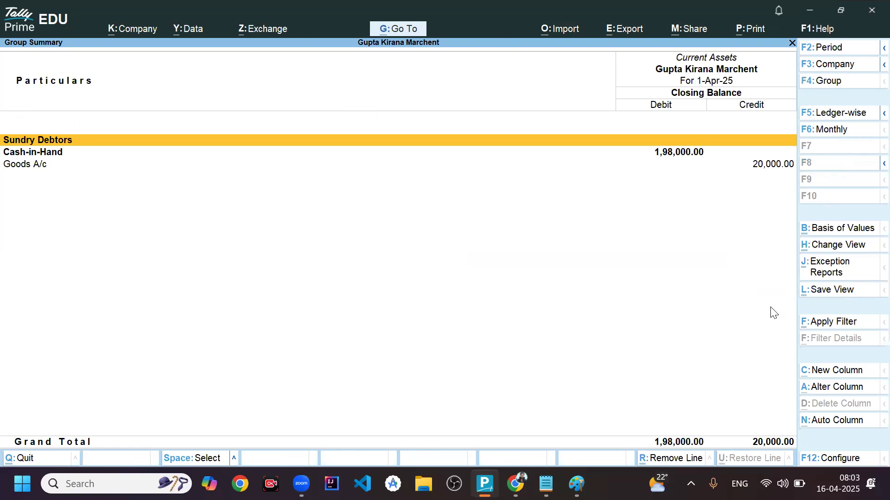
{"action": "key", "text": "Down"}
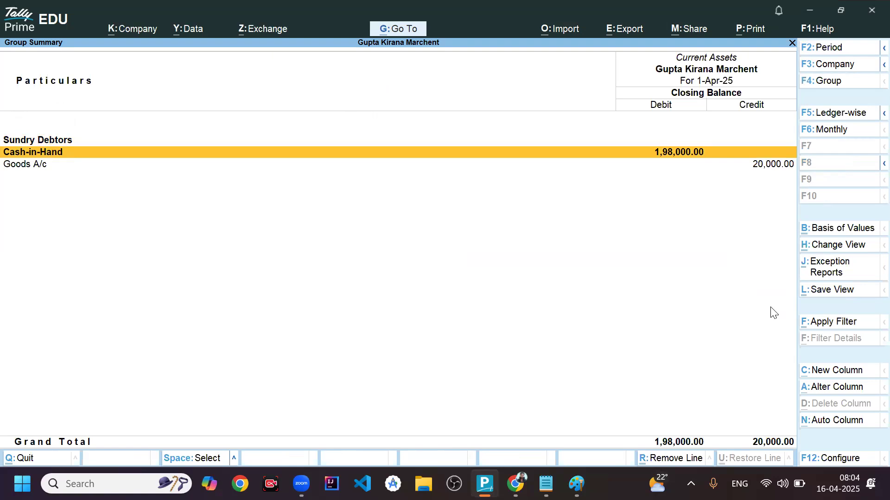
{"action": "key", "text": "Down"}
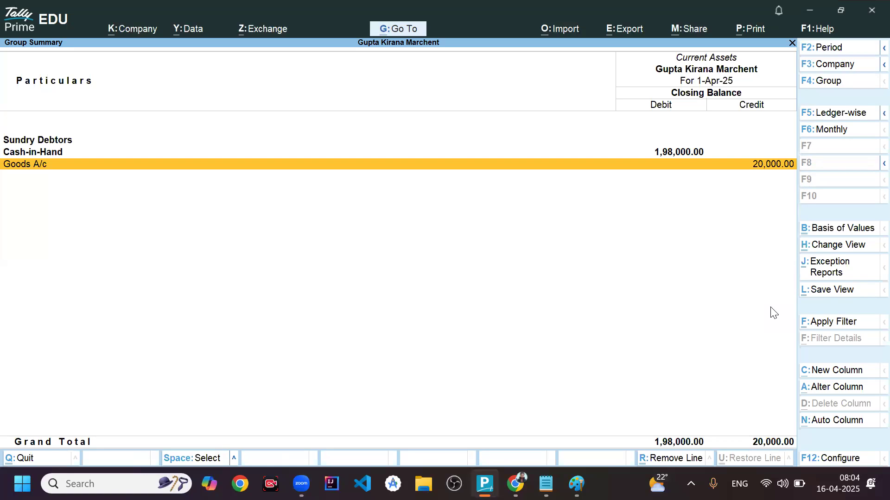
{"action": "key", "text": "Escape"}
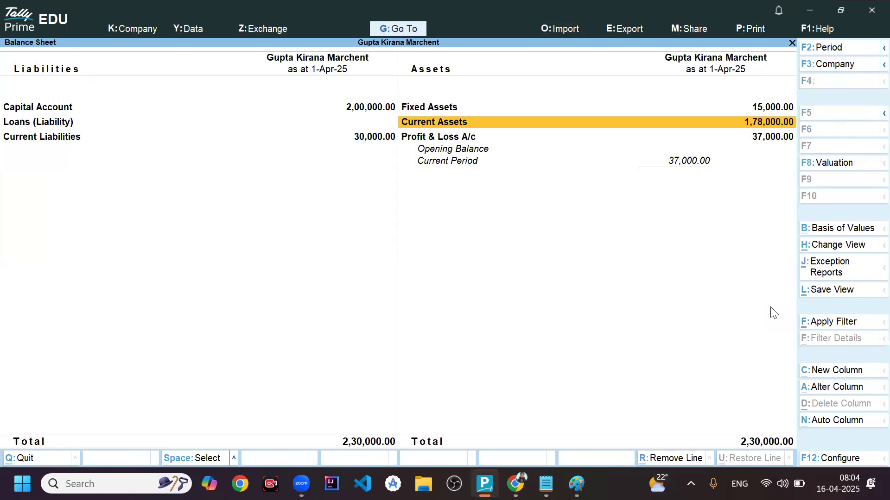
- Check the Current Liabilities and Profit & Loss A/c lines in the Balance Sheet, and close the report
{"action": "key", "text": "Left"}
{"action": "key", "text": "Down"}
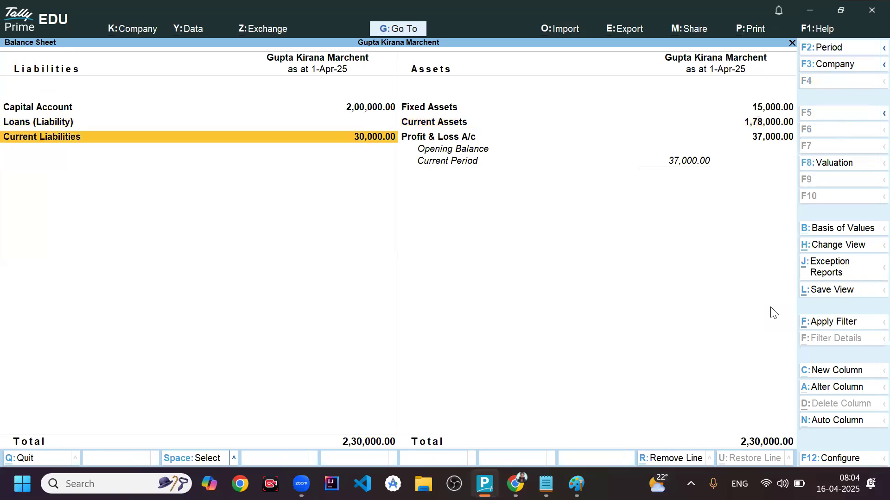
{"action": "key", "text": "Right"}
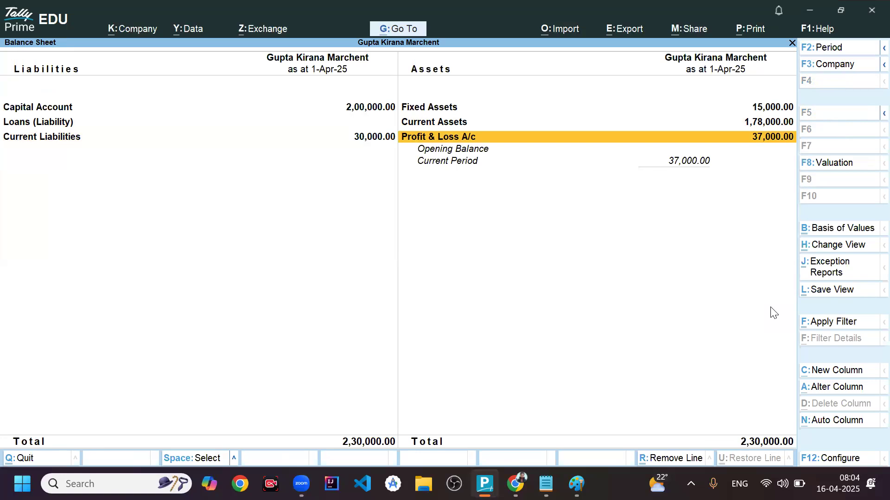
{"action": "key", "text": "Escape"}
- Open a new journal voucher and debit M/s Gupta Traders with 30,000
{"action": "key", "text": "Up"}
{"action": "key", "text": "Up"}
{"action": "key", "text": "Up"}
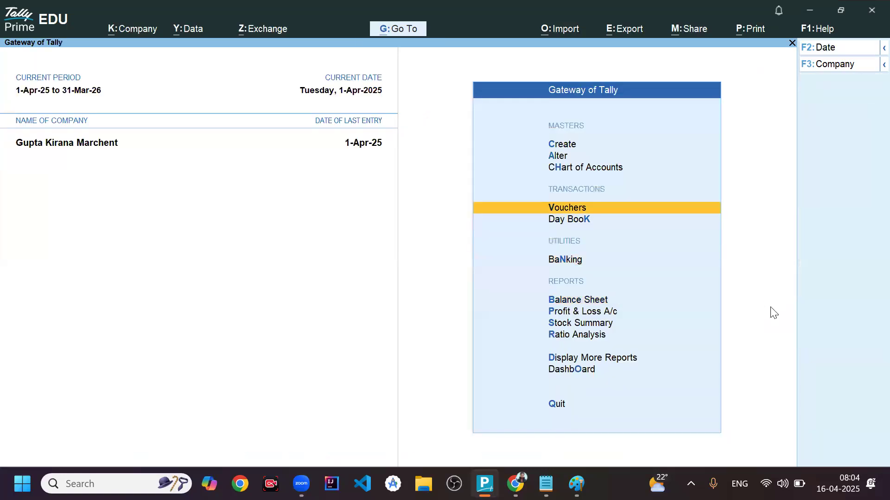
{"action": "key", "text": "Return"}
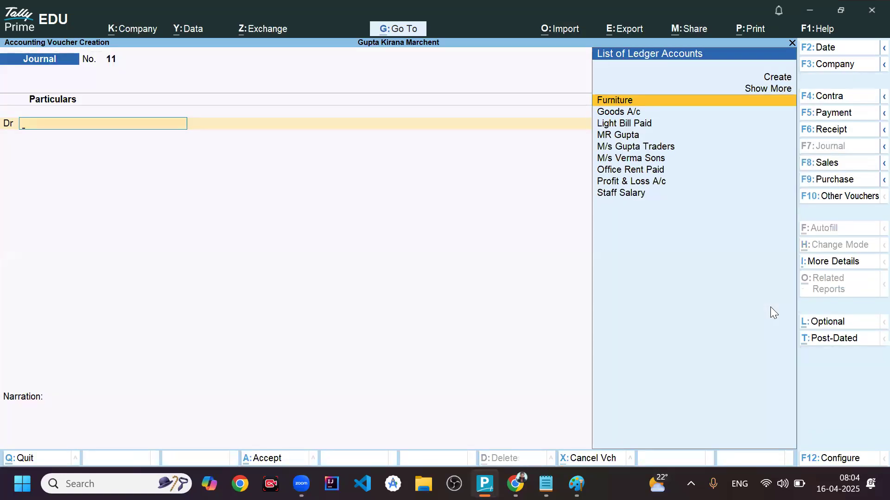
{"action": "key", "text": "Down"}
{"action": "key", "text": "Down"}
{"action": "key", "text": "Down"}
{"action": "key", "text": "Down"}
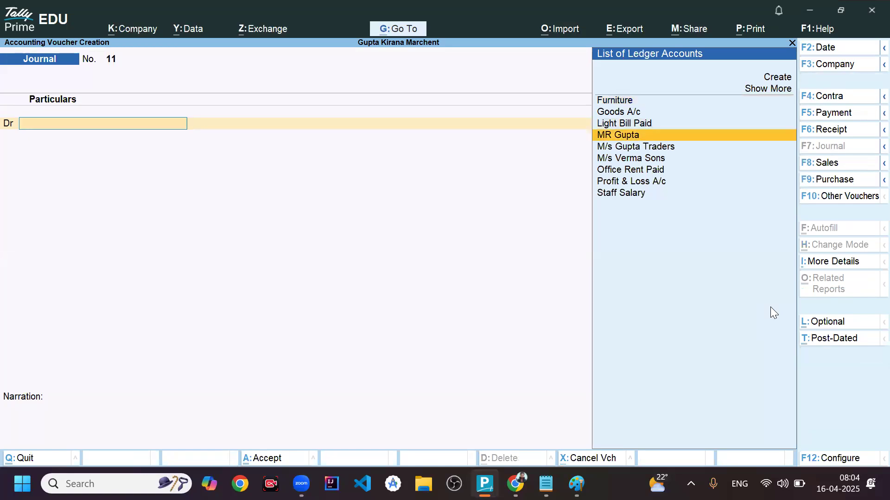
{"action": "key", "text": "Return"}
{"action": "type", "text": "30000"}
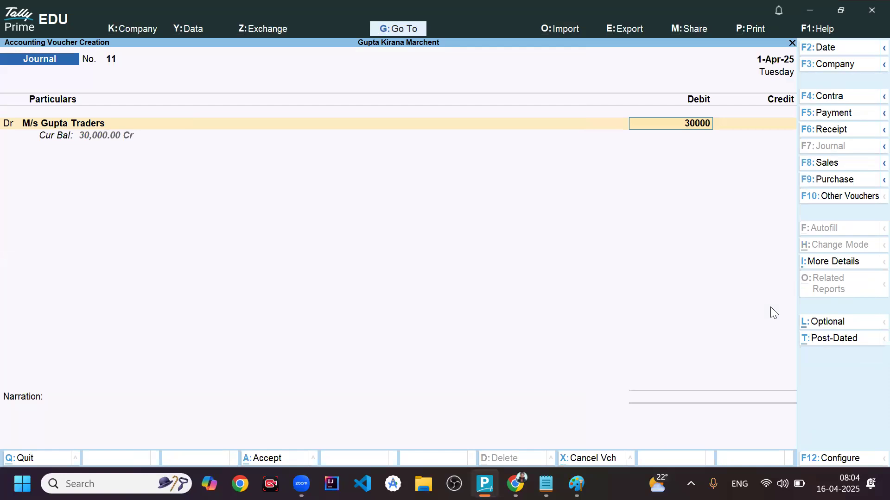
{"action": "key", "text": "Return"}
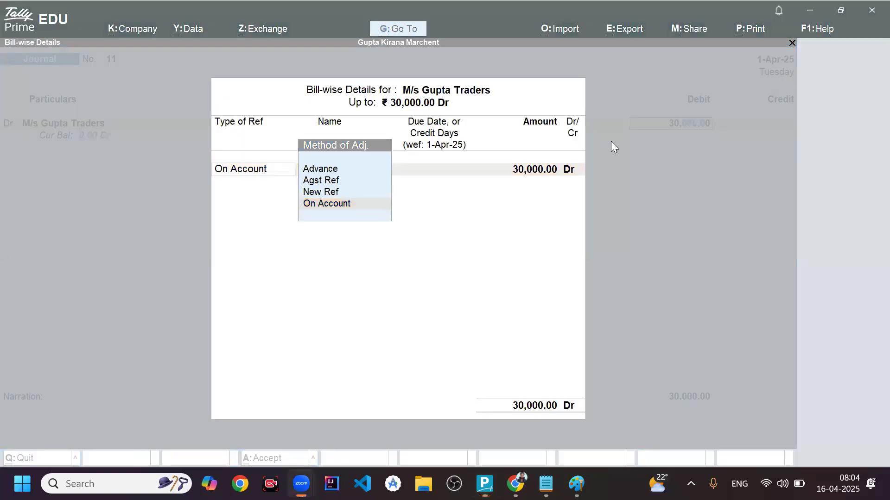
- Allocate the M/s Gupta Traders debit On Account, credit Cash 30,000, and save the voucher without a narration
{"action": "key", "text": "Return"}
{"action": "key", "text": "Return"}
{"action": "key", "text": "Return"}
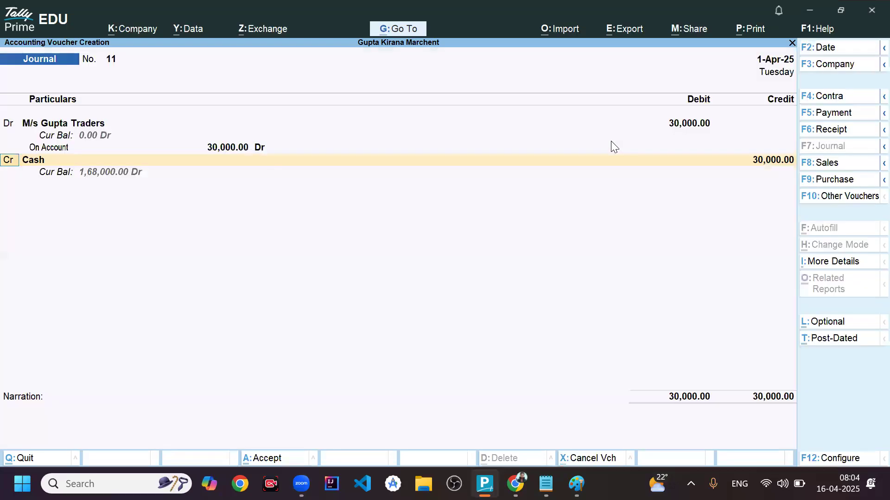
{"action": "key", "text": "Return"}
{"action": "key", "text": "Return"}
{"action": "key", "text": "Return"}
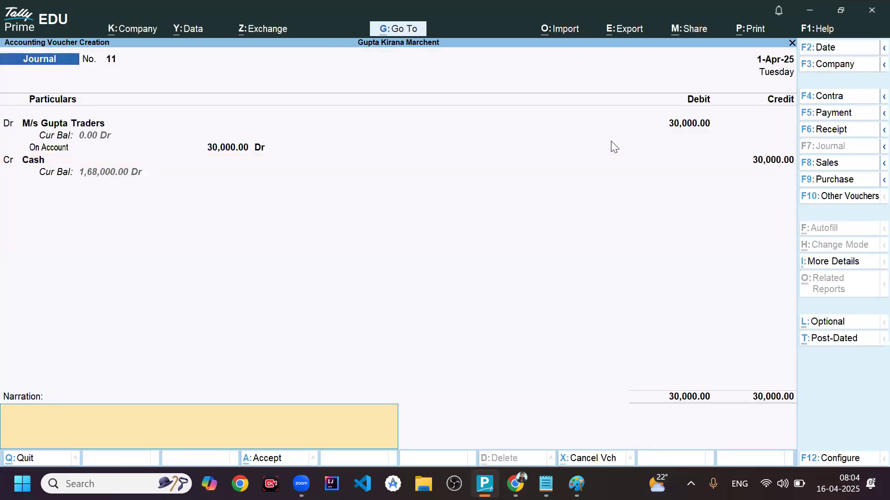
- Leave voucher creation, open the Balance Sheet and examine the Current Liabilities group with its Sundry Creditors, returning to the report
{"action": "key", "text": "Return"}
{"action": "key", "text": "Return"}
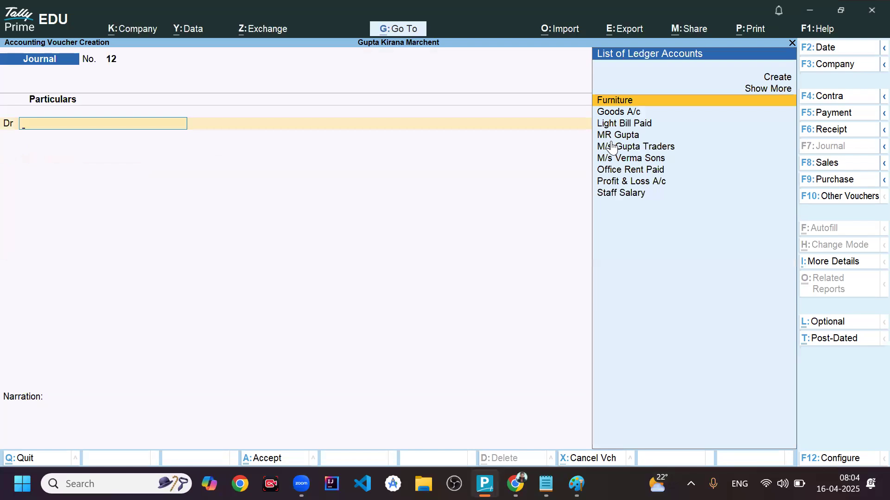
{"action": "key", "text": "Escape"}
{"action": "key", "text": "Down"}
{"action": "key", "text": "Down"}
{"action": "key", "text": "Down"}
{"action": "key", "text": "Return"}
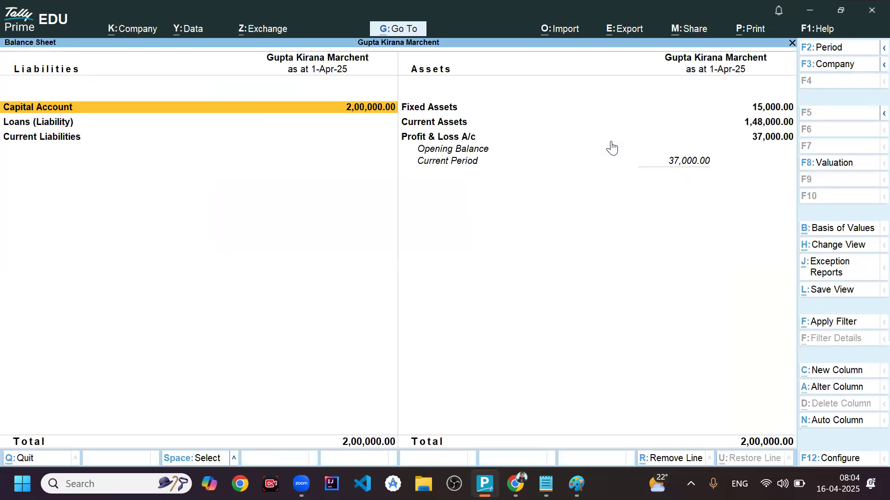
{"action": "key", "text": "Down"}
{"action": "key", "text": "Down"}
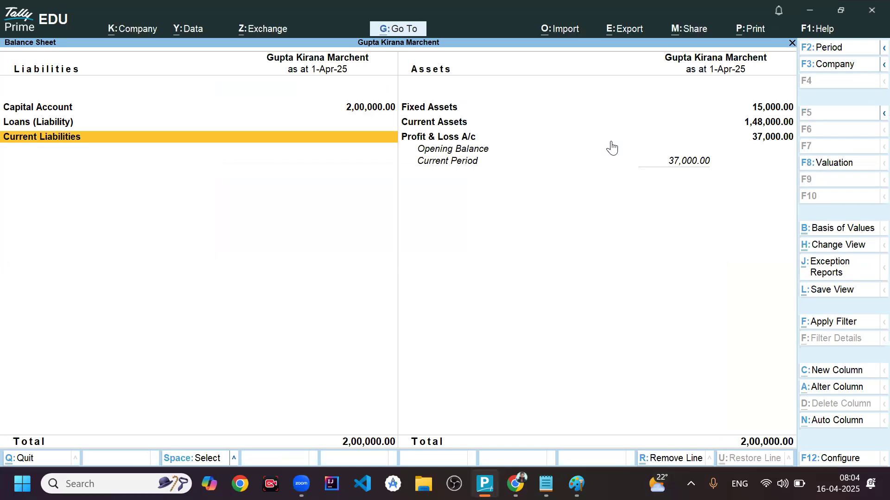
{"action": "key", "text": "Return"}
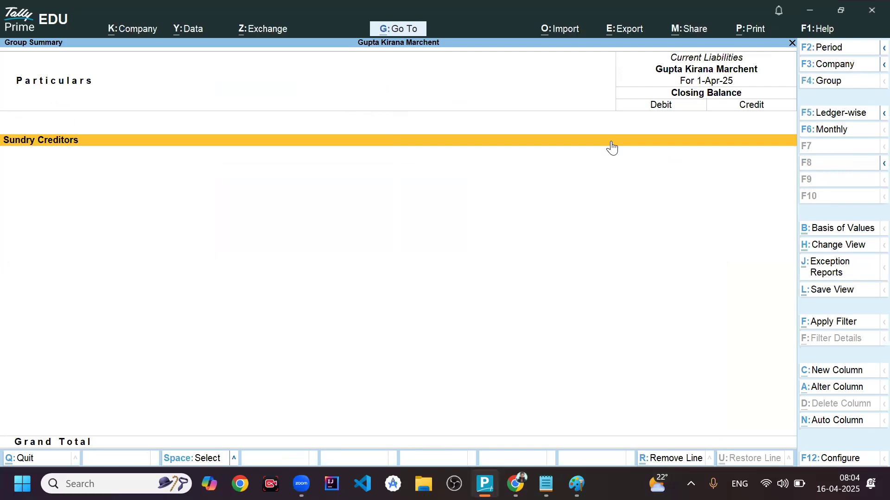
{"action": "key", "text": "Escape"}
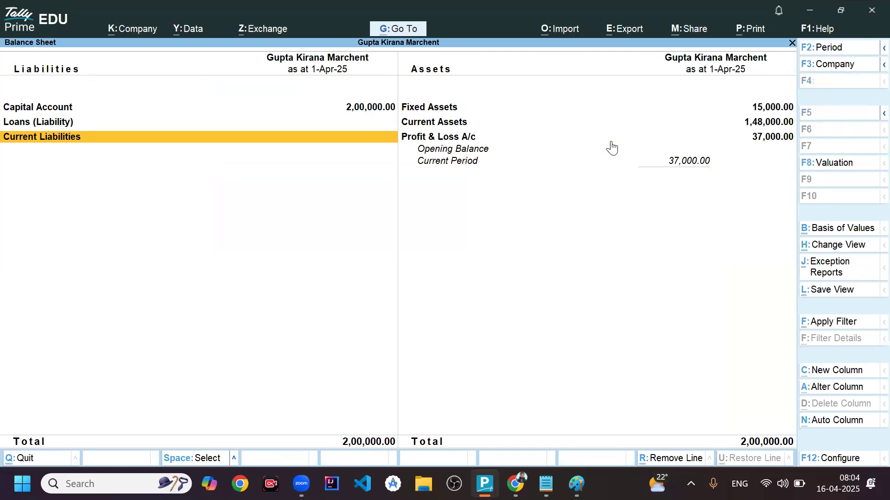
- Examine the Current Assets group summary from the Balance Sheet, and return to the Gateway of Tally
{"action": "key", "text": "Right"}
{"action": "key", "text": "Up"}
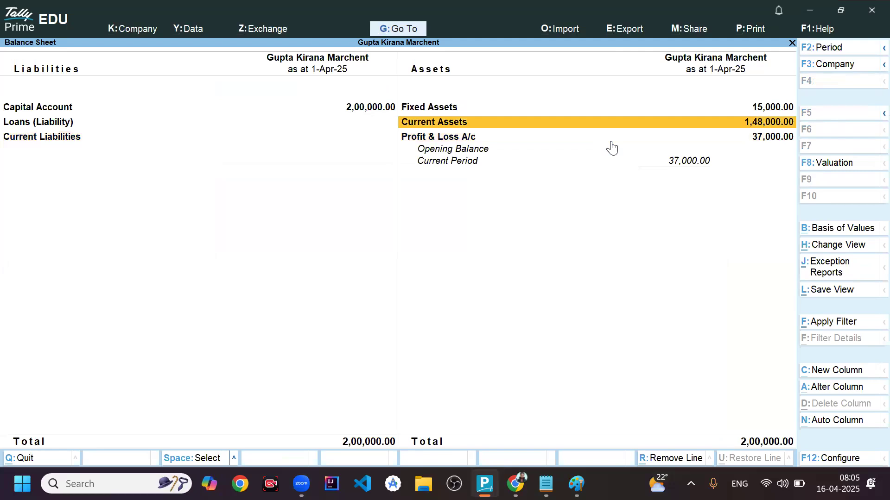
{"action": "key", "text": "Return"}
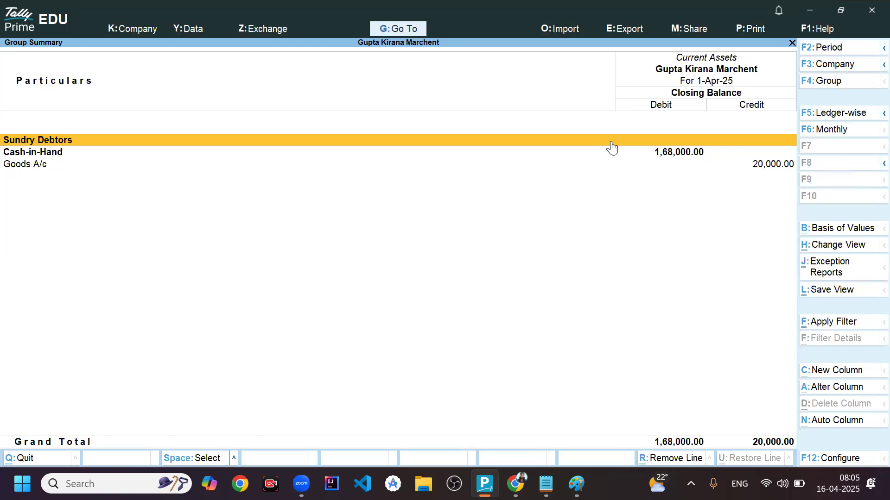
{"action": "key", "text": "Escape"}
{"action": "key", "text": "Escape"}
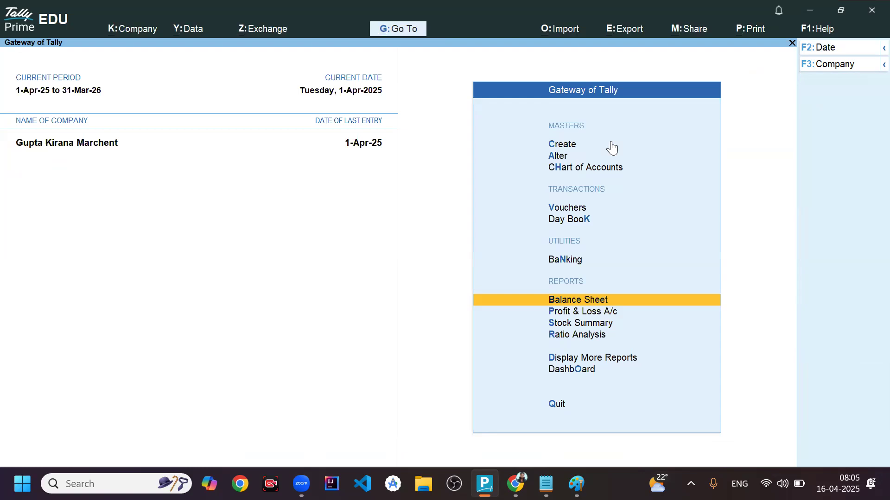
- Open a new journal voucher and start creating a new ledger for its debit line
{"action": "key", "text": "Up"}
{"action": "key", "text": "Up"}
{"action": "key", "text": "Up"}
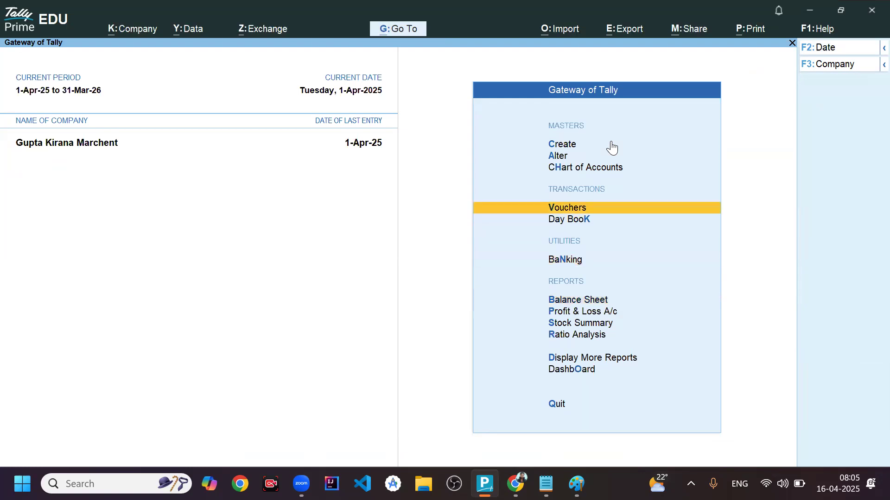
{"action": "key", "text": "Return"}
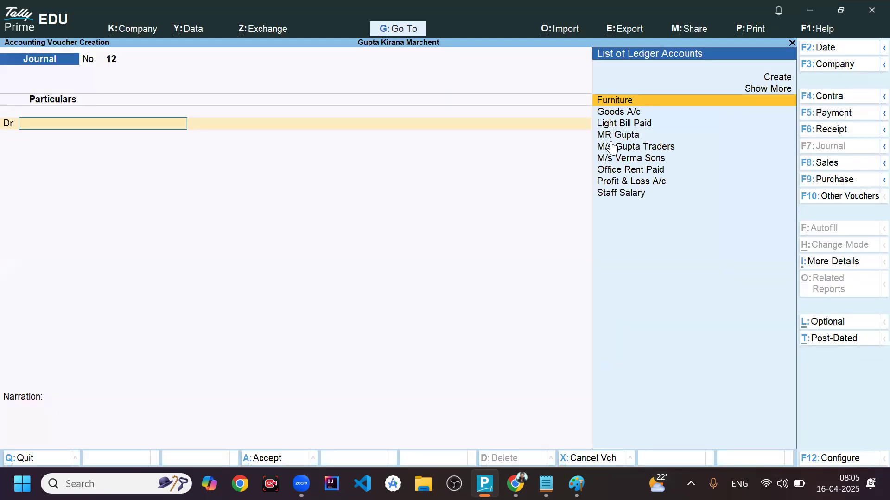
{"action": "key", "text": "Up"}
{"action": "key", "text": "Up"}
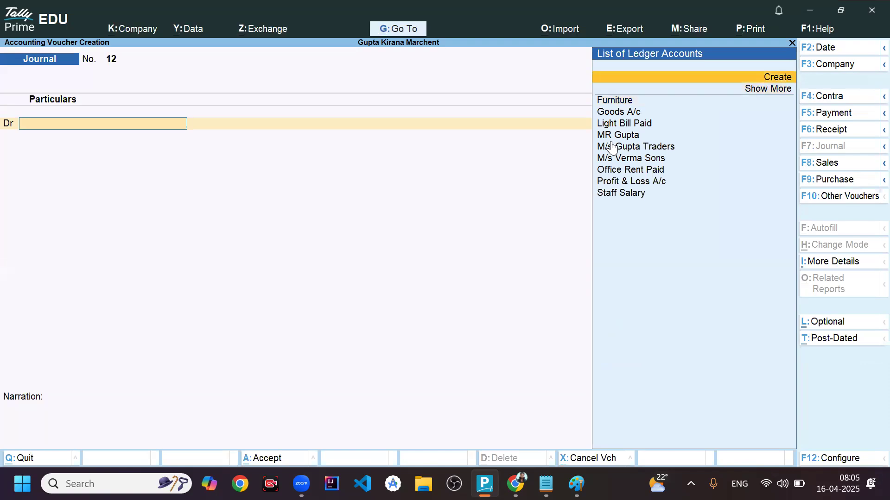
{"action": "key", "text": "Return"}
- Name the new ledger SBI Bank, place it under Bank Accounts, leave the bank account details at their defaults and save it
{"action": "type", "text": "SBI Bank"}
{"action": "key", "text": "Return"}
{"action": "key", "text": "Return"}
{"action": "type", "text": "Bank"}
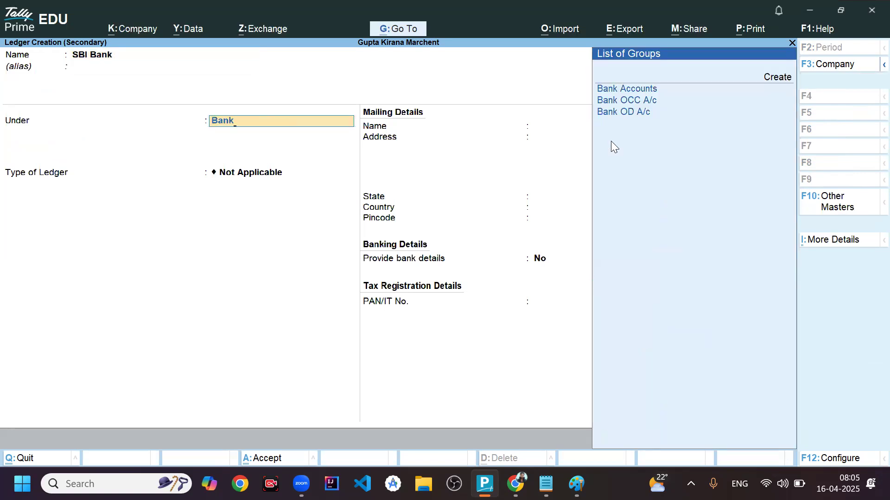
{"action": "key", "text": "Return"}
{"action": "key", "text": "Return"}
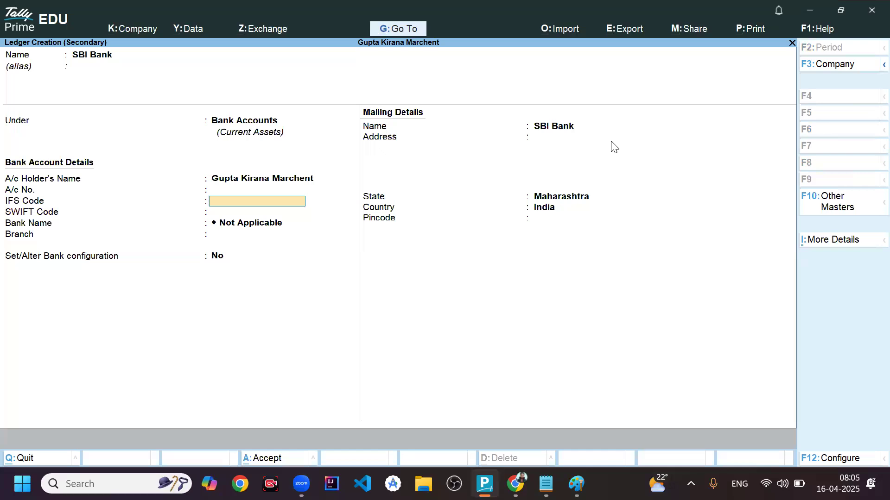
{"action": "key", "text": "Return"}
{"action": "key", "text": "Return"}
{"action": "key", "text": "Return"}
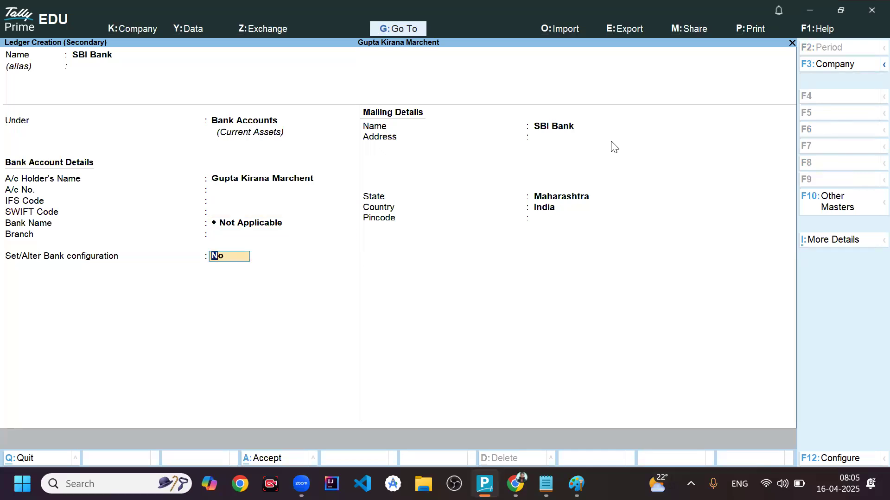
{"action": "key", "text": "ctrl+a"}
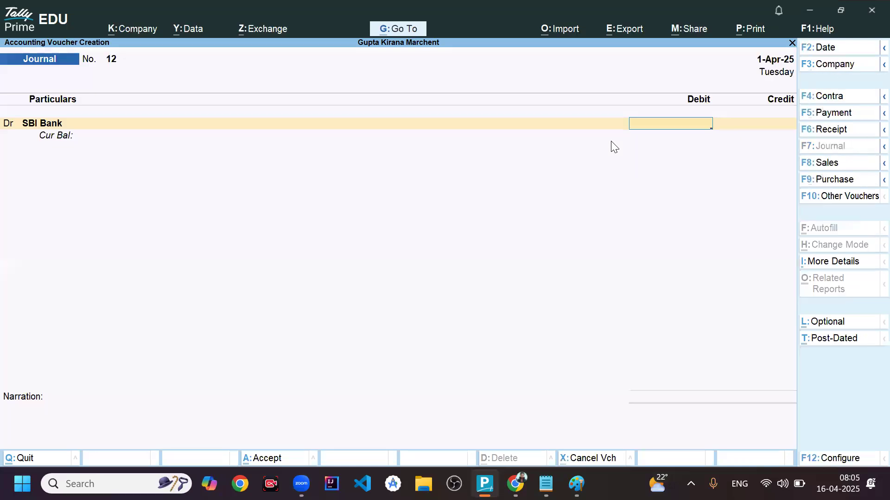
- Debit SBI Bank 1,00,000 and accept the Cheque/DD bank allocation with the instrument number and bank name left blank
{"action": "type", "text": "100000"}
{"action": "key", "text": "Return"}
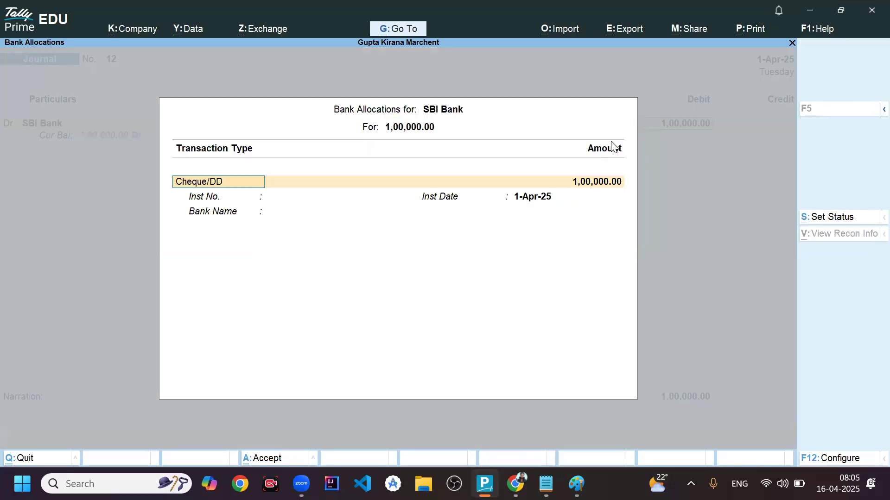
{"action": "key", "text": "Return"}
{"action": "key", "text": "Return"}
{"action": "key", "text": "Return"}
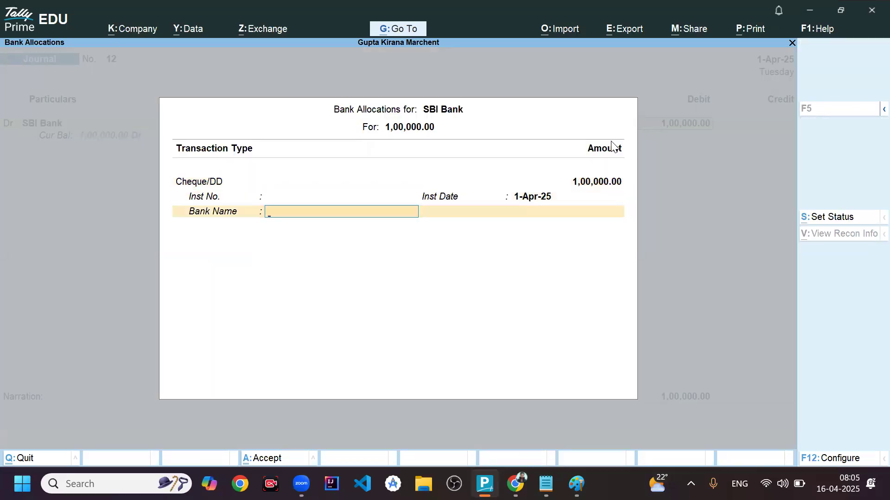
{"action": "key", "text": "Return"}
- Credit Cash 1,00,000 and save the journal voucher without a narration
{"action": "key", "text": "Return"}
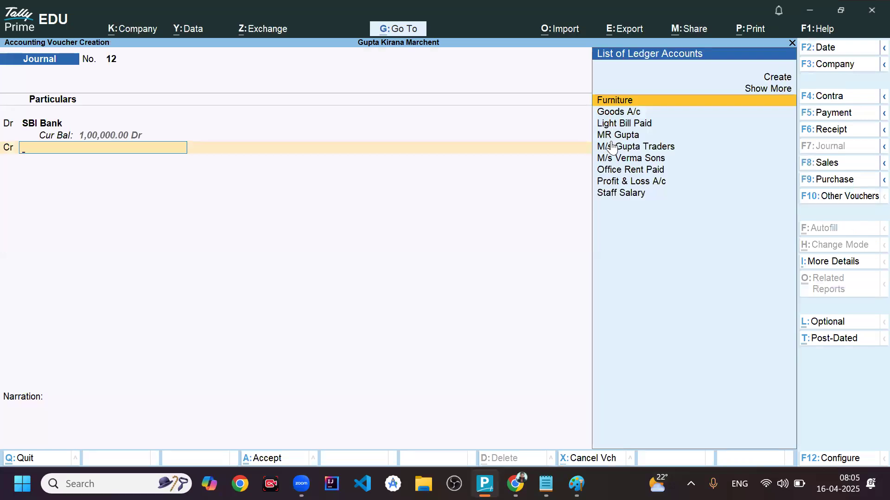
{"action": "type", "text": "Cash"}
{"action": "key", "text": "Return"}
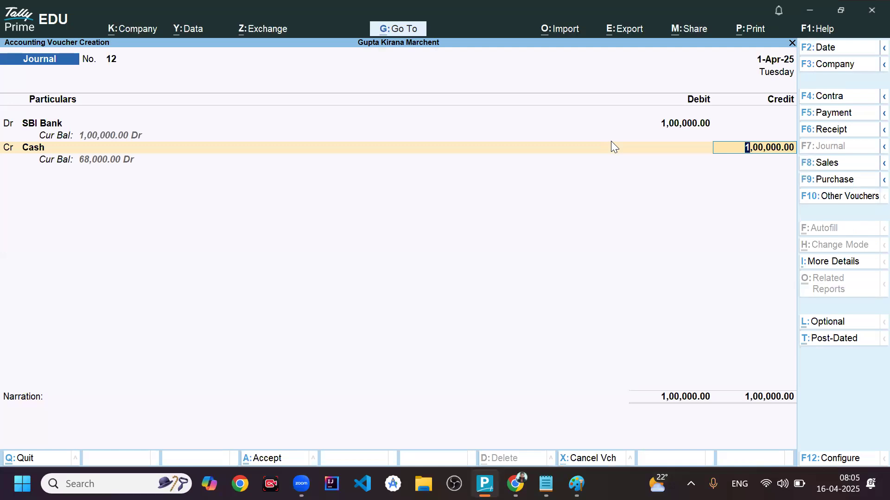
{"action": "key", "text": "Return"}
{"action": "key", "text": "Return"}
{"action": "key", "text": "Return"}
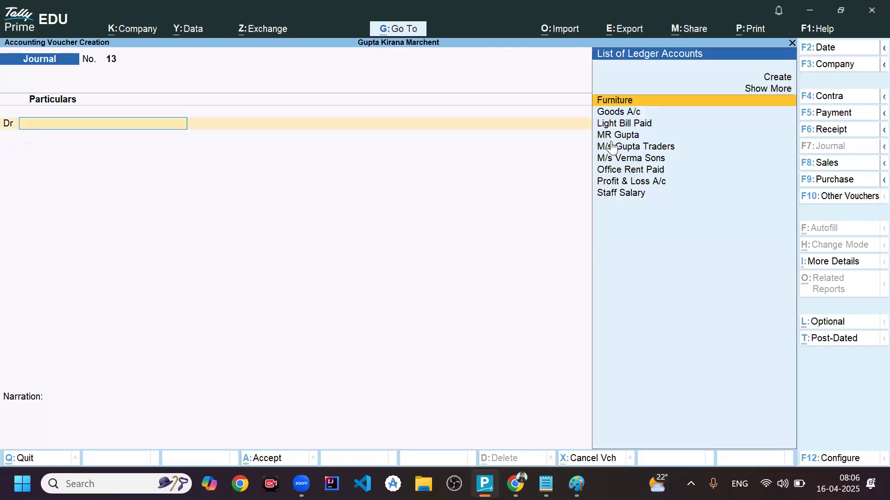
- Leave voucher creation and open the Balance Sheet
{"action": "key", "text": "Escape"}
{"action": "key", "text": "Down"}
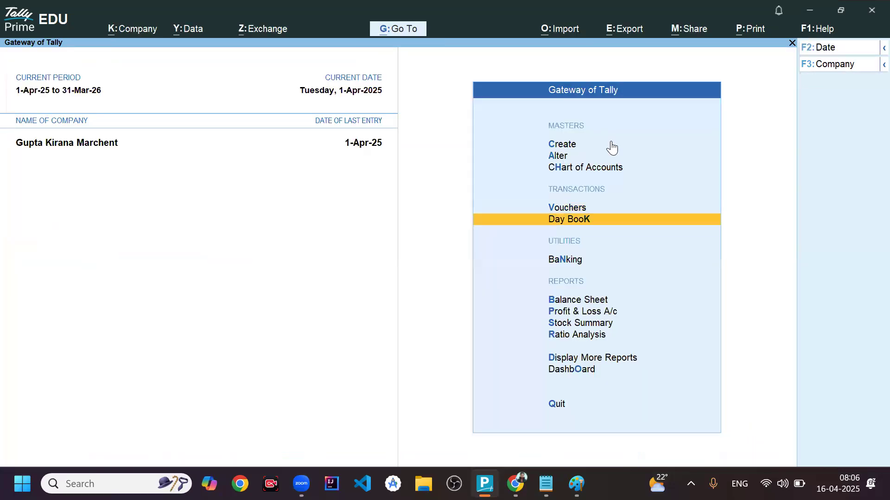
{"action": "key", "text": "Down"}
{"action": "key", "text": "Down"}
{"action": "key", "text": "Return"}
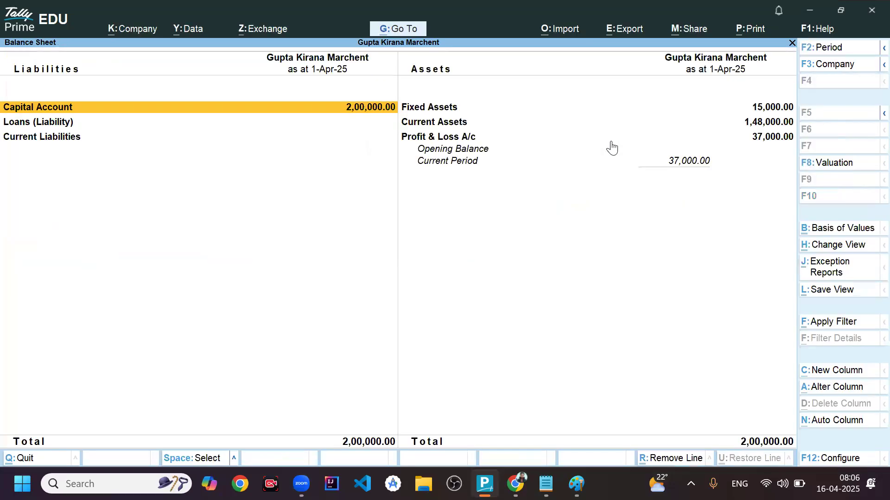
- Examine Cash-in-Hand and Bank Accounts in the Current Assets group summary, and return to the Gateway of Tally
{"action": "key", "text": "Down"}
{"action": "key", "text": "Right"}
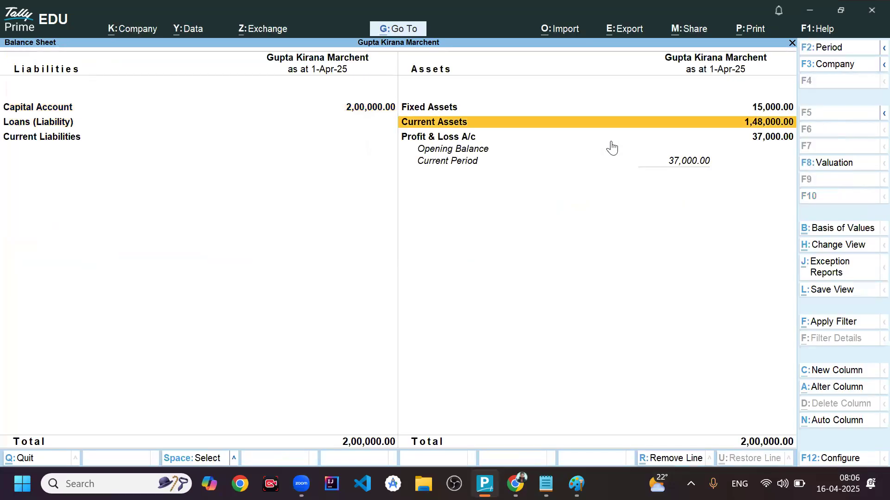
{"action": "key", "text": "Return"}
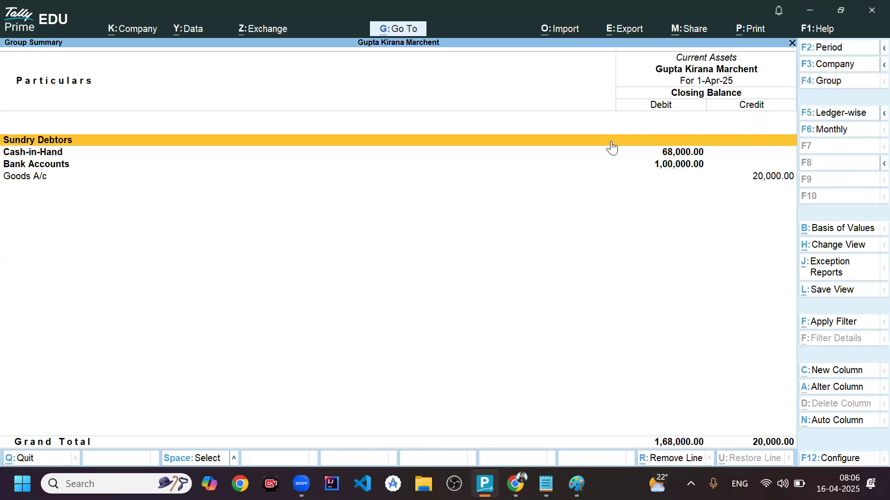
{"action": "key", "text": "Down"}
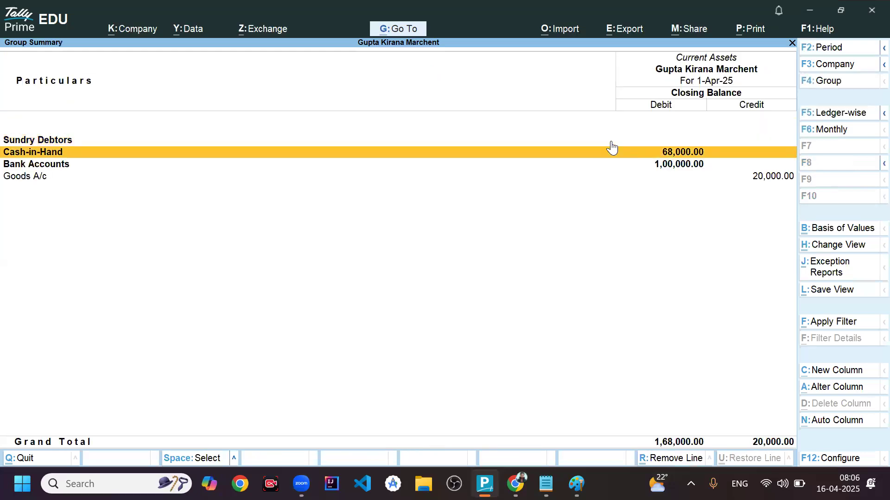
{"action": "key", "text": "Down"}
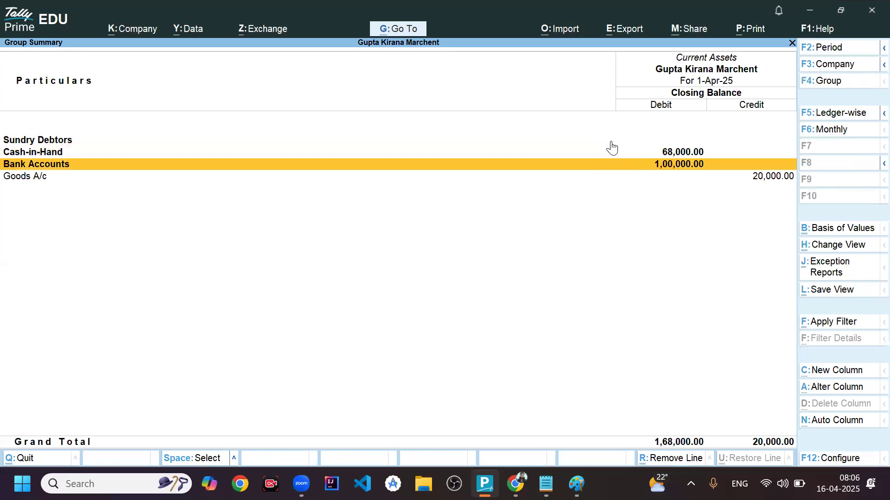
{"action": "key", "text": "Up"}
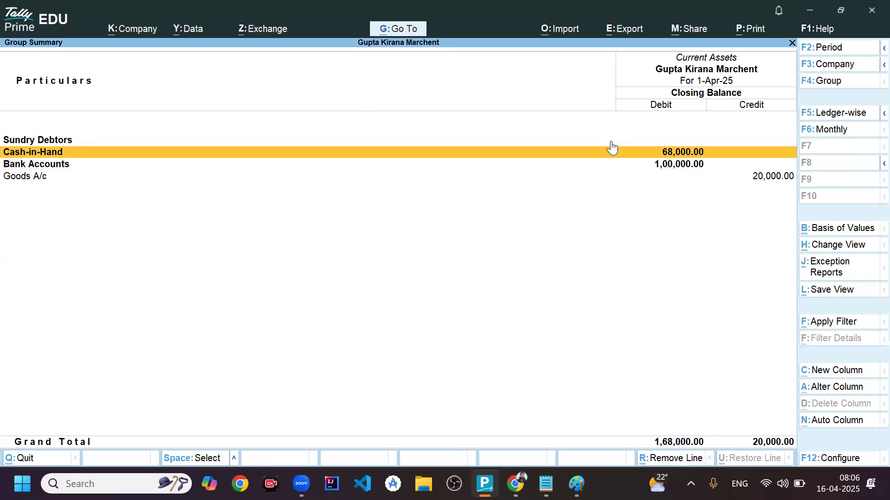
{"action": "key", "text": "Escape"}
{"action": "key", "text": "Escape"}
- Switch to Notepad to review the written journal entries for the Gupta Traders payment and electricity bill, and return to TallyPrime
{"action": "key", "text": "alt+Tab"}
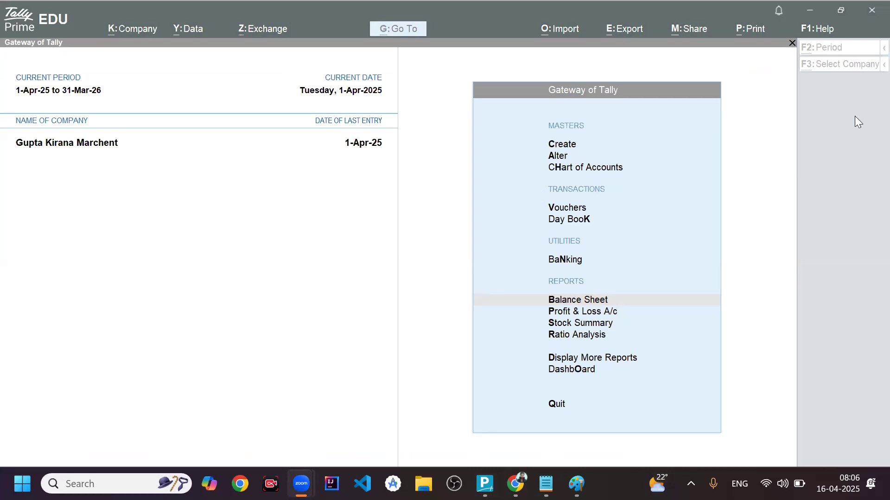
{"action": "left_click", "coordinate": [635, 80]}
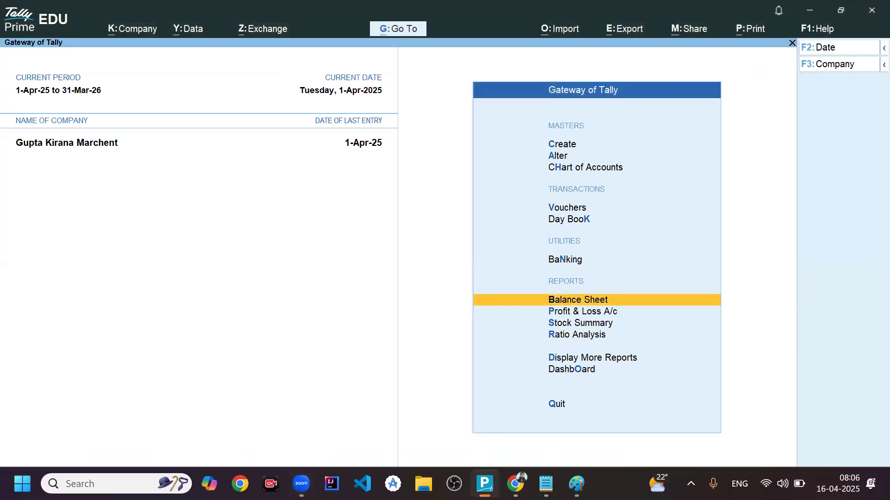
{"action": "left_click", "coordinate": [546, 484]}
{"action": "left_click", "coordinate": [336, 255]}
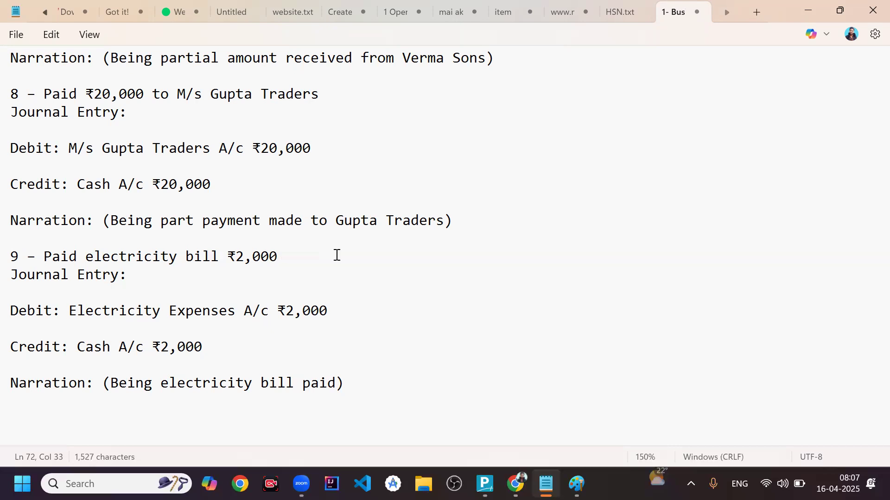
{"action": "key", "text": "alt+Tab"}
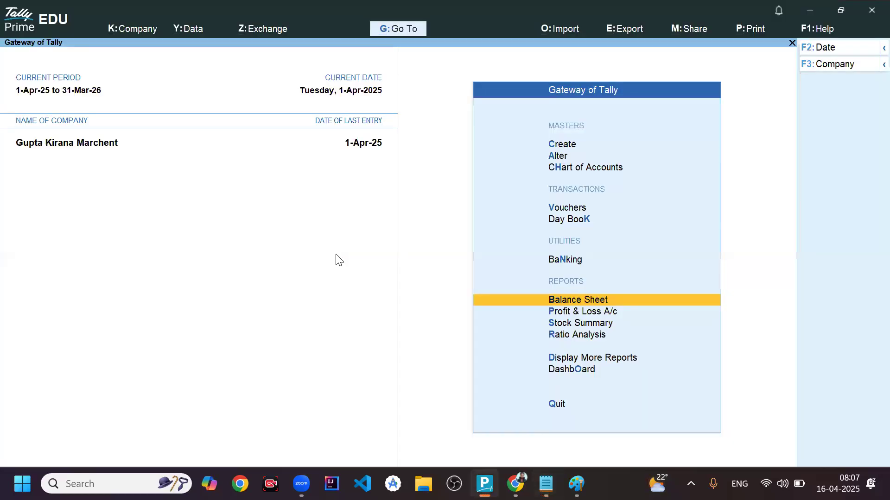